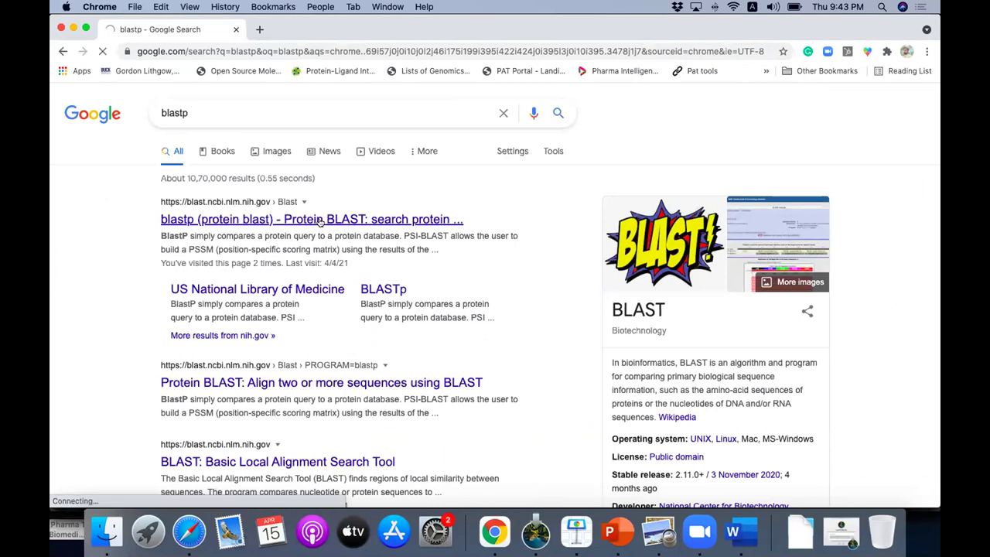
- Open the NCBI Protein BLAST page from the search results and set the search database to Protein Data Bank proteins(pdb)
click(321, 219)
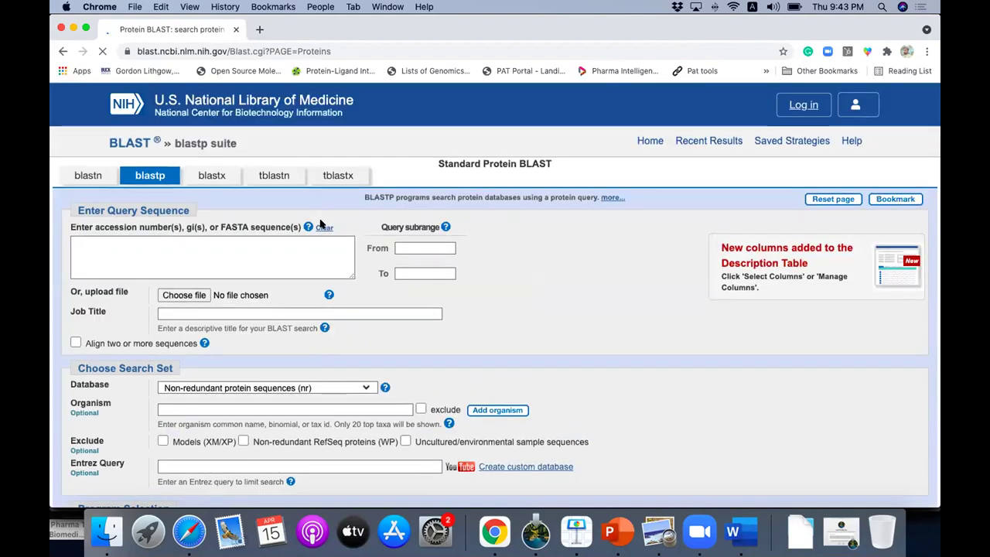
scroll(321, 223, down, 1)
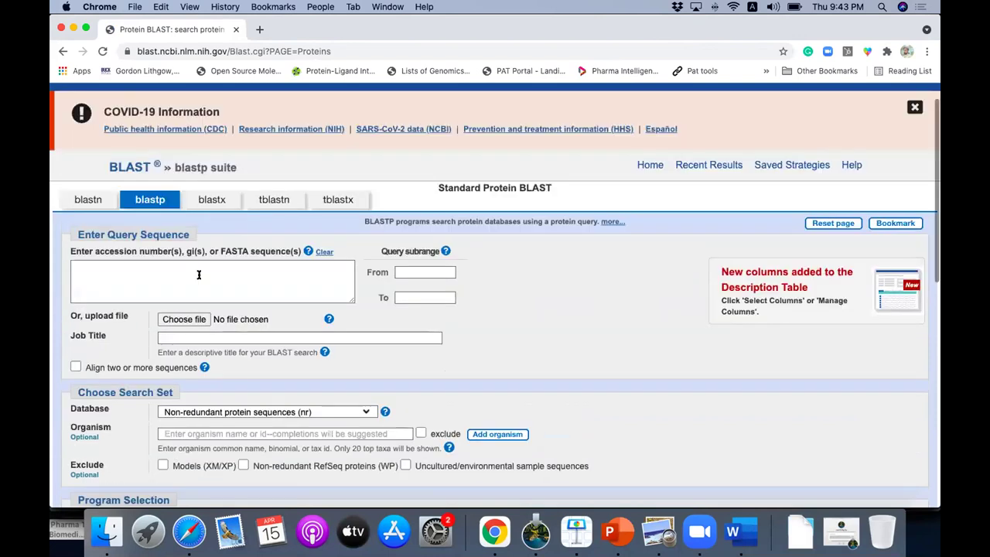
click(199, 275)
scroll(248, 327, down, 2)
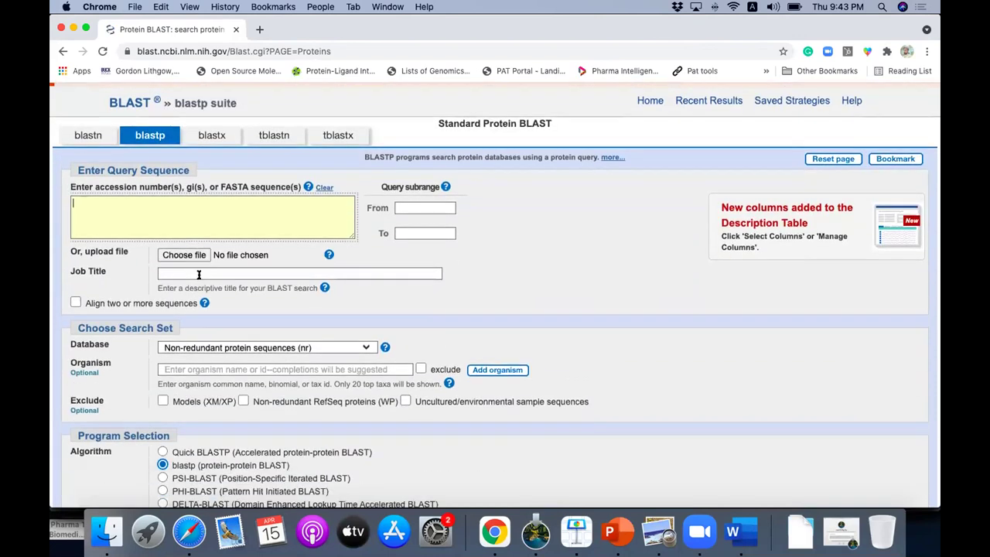
click(241, 347)
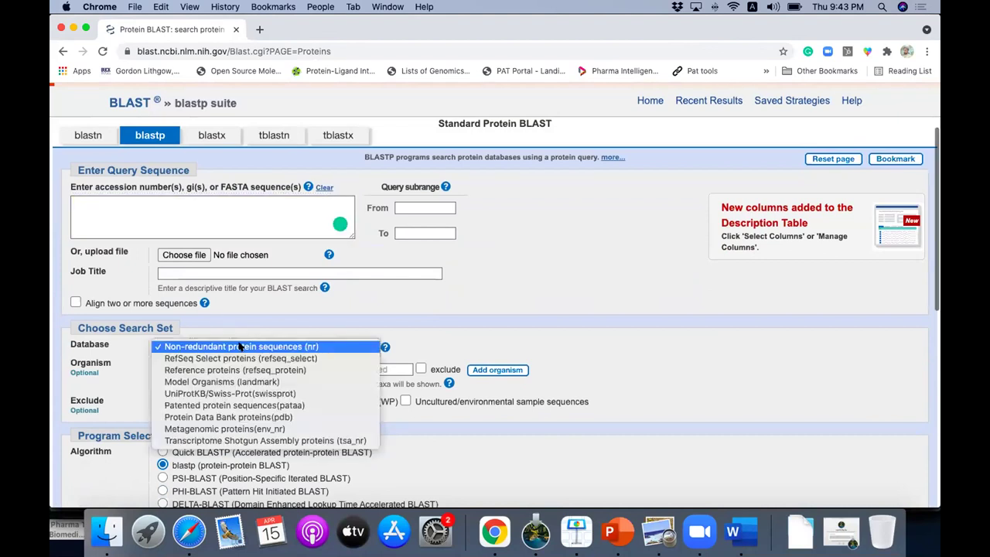
click(229, 417)
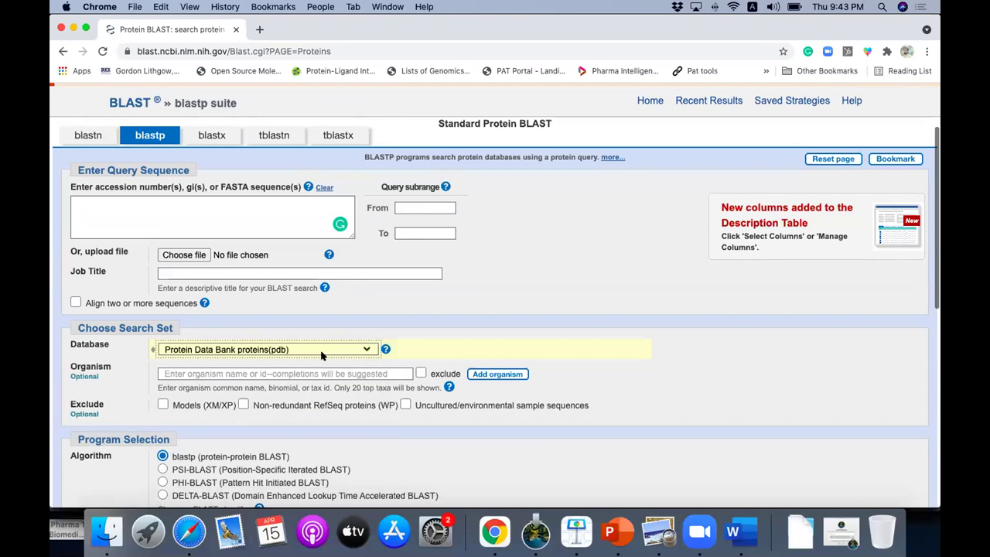
- Review the blastp form's query sequence, search set and algorithm sections
scroll(322, 355, down, 2)
scroll(323, 355, down, 1)
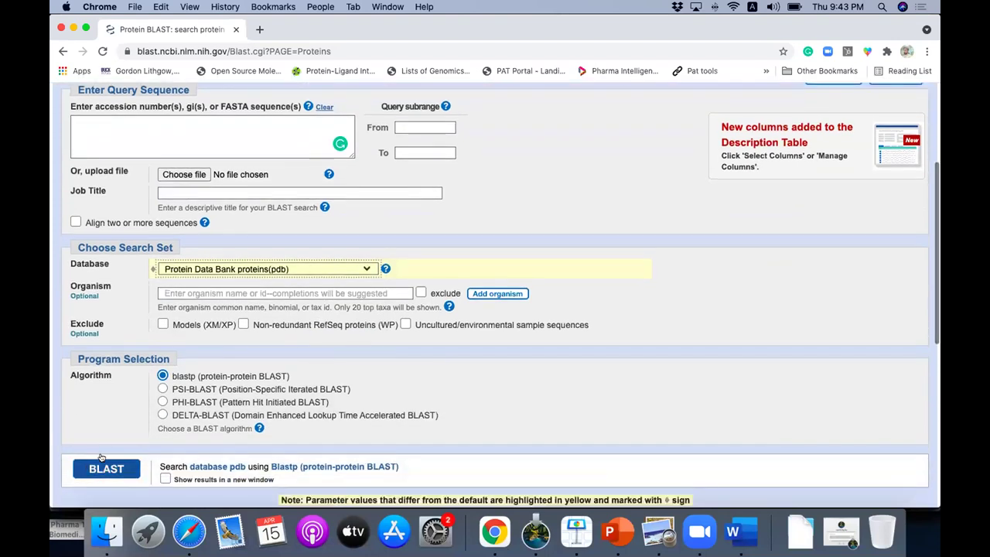
scroll(126, 332, up, 2)
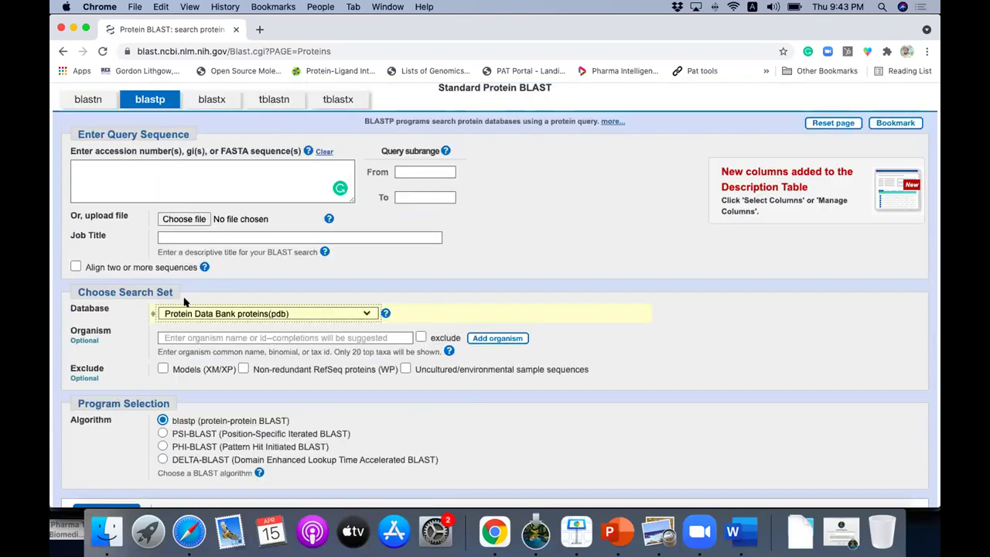
scroll(133, 396, down, 2)
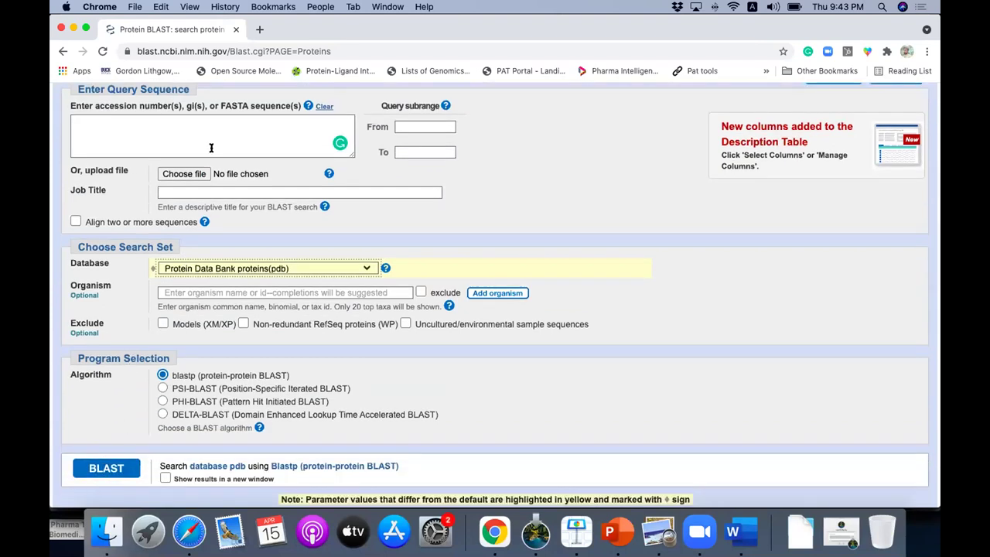
scroll(211, 148, up, 1)
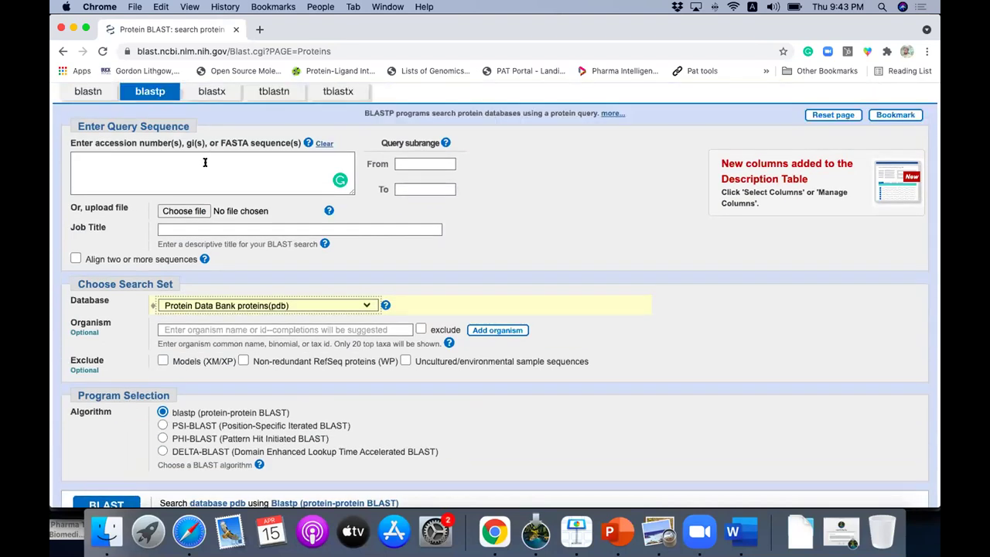
scroll(205, 163, up, 2)
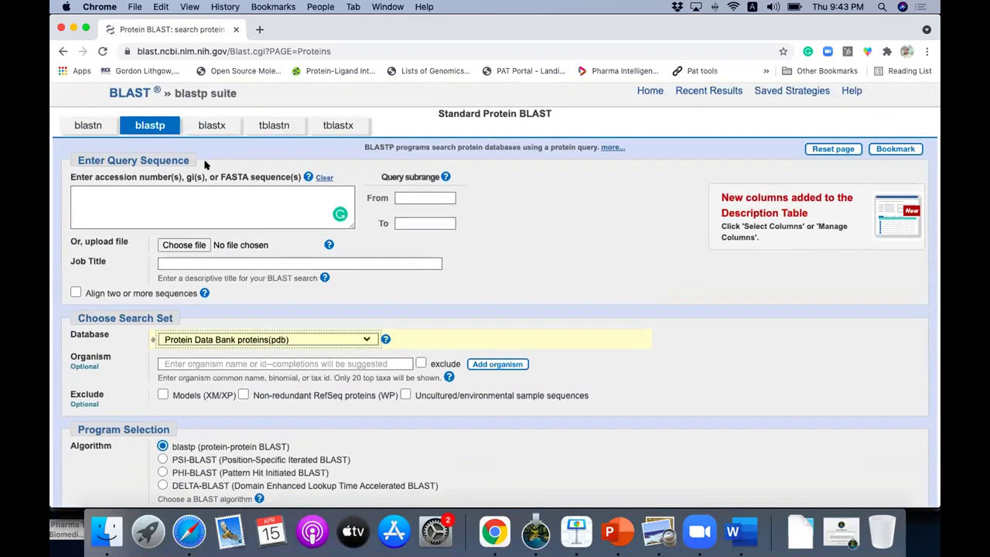
scroll(205, 163, up, 1)
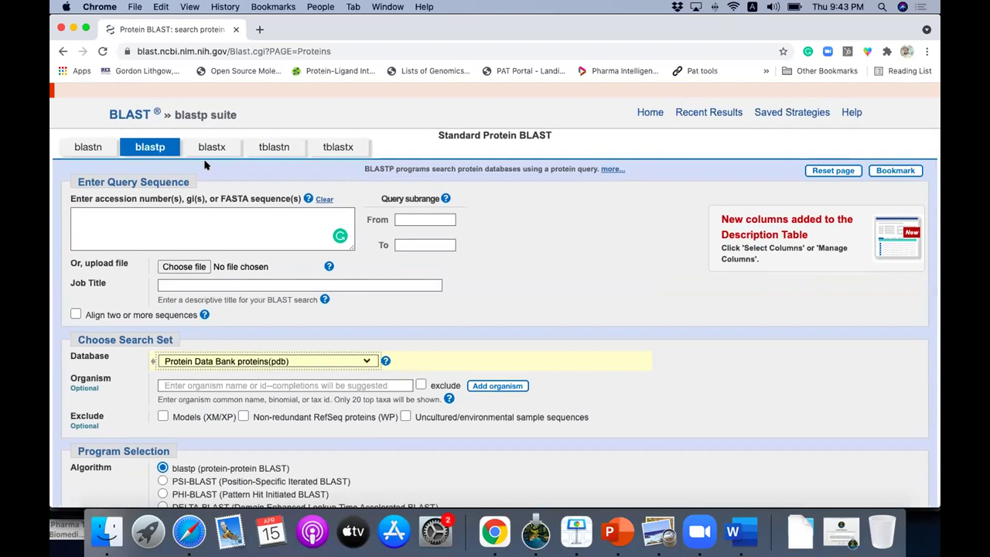
scroll(205, 163, up, 1)
scroll(207, 163, up, 1)
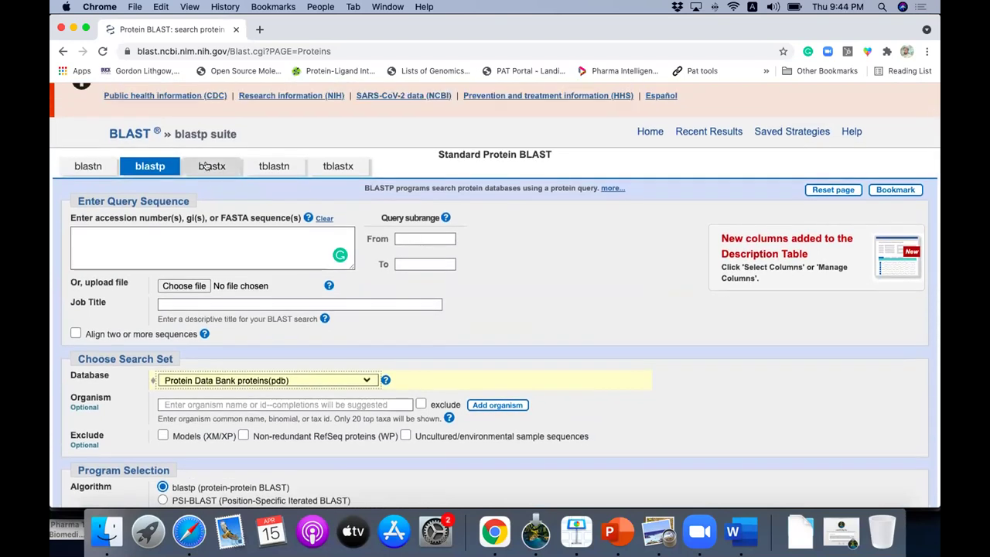
- Open the SWISS-MODEL interactive modelling page, swissmodel.expasy.org/interactive, in a new browser tab
click(260, 29)
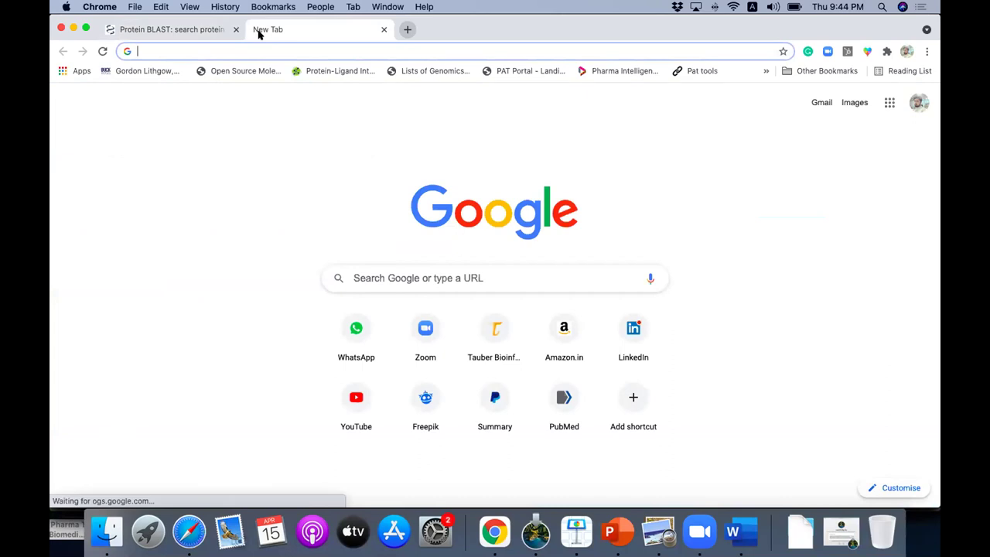
text(swiss)
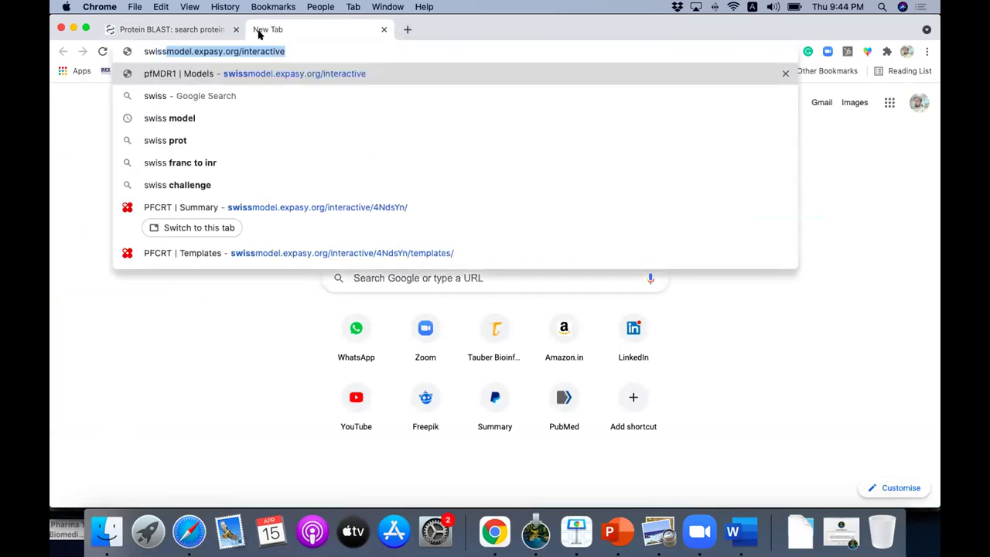
key(Return)
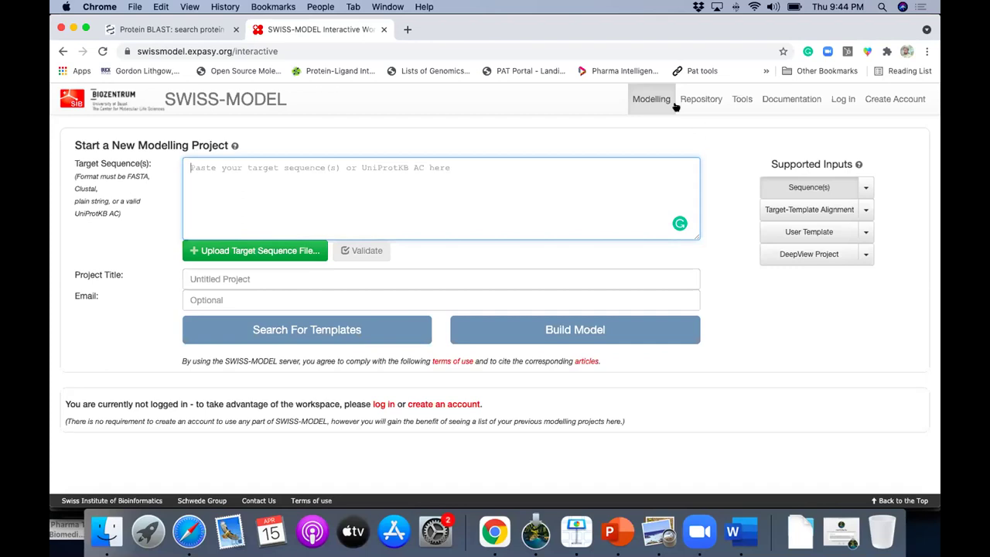
- Log in to the SWISS-MODEL account with the saved e-mail and password
mouse_move(673, 110)
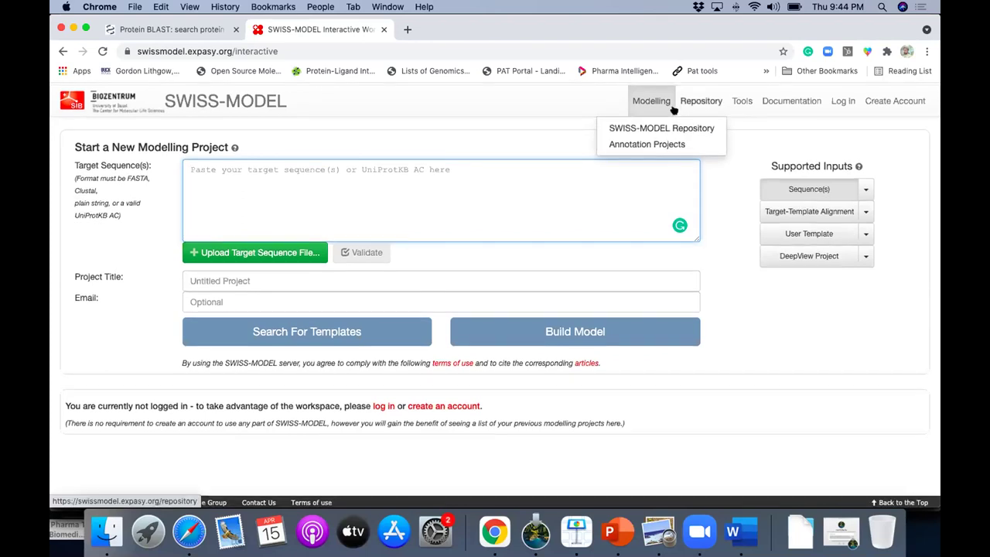
click(841, 99)
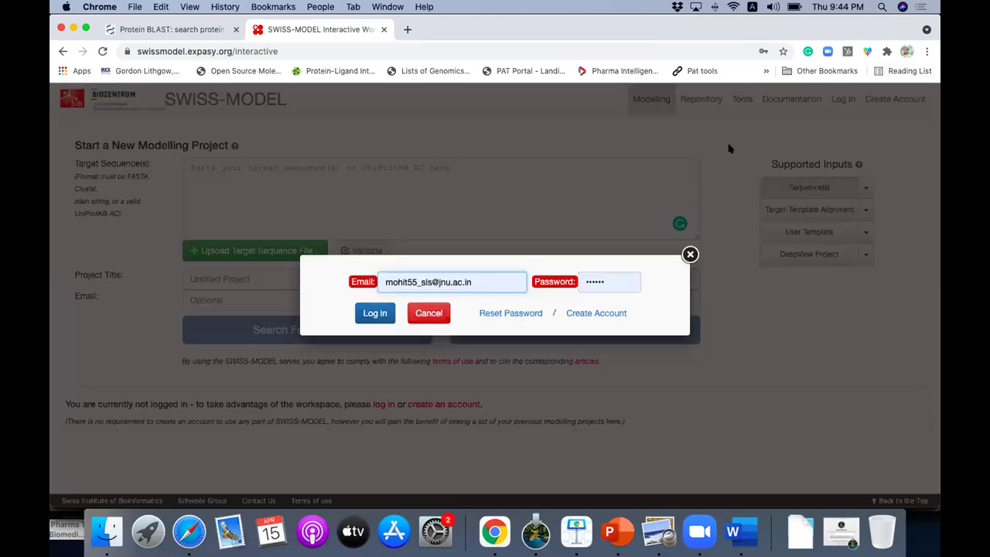
click(377, 316)
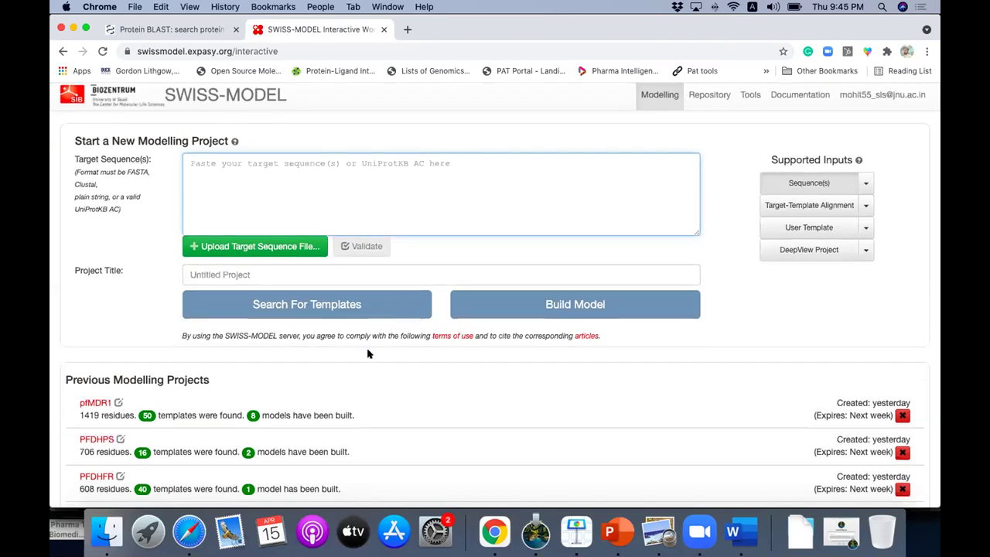
- Open the previous PFCRT modelling project and examine the template and model results in its summary
scroll(204, 409, down, 3)
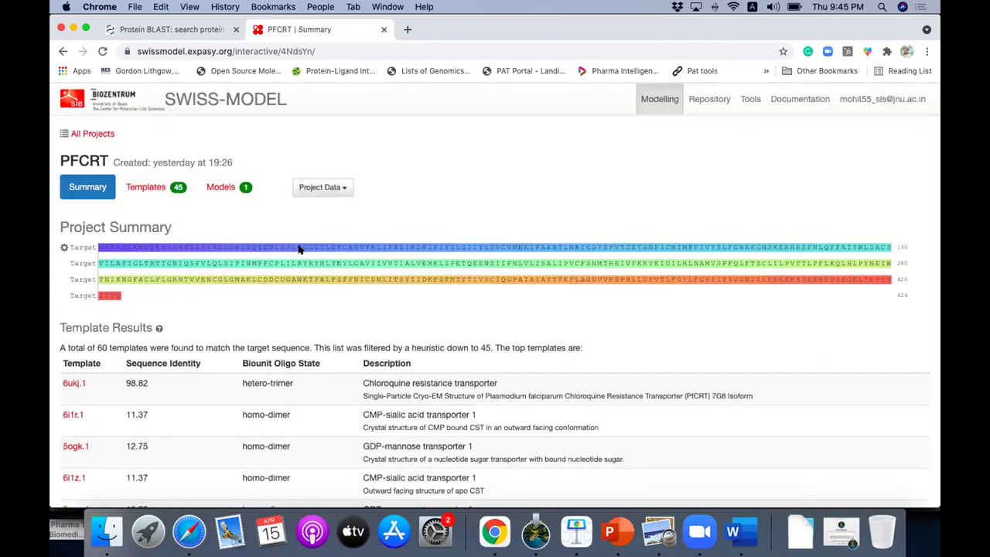
scroll(298, 249, down, 3)
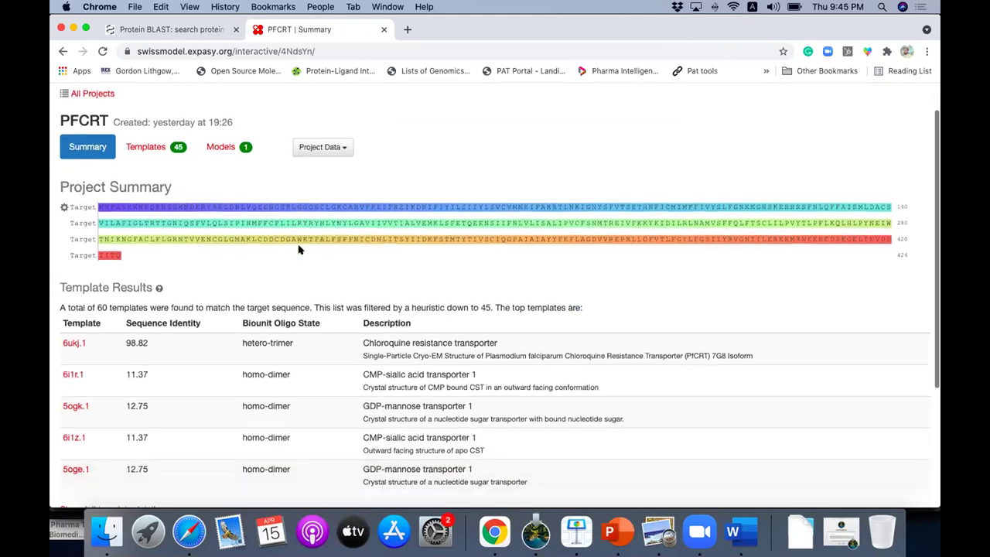
scroll(299, 249, down, 2)
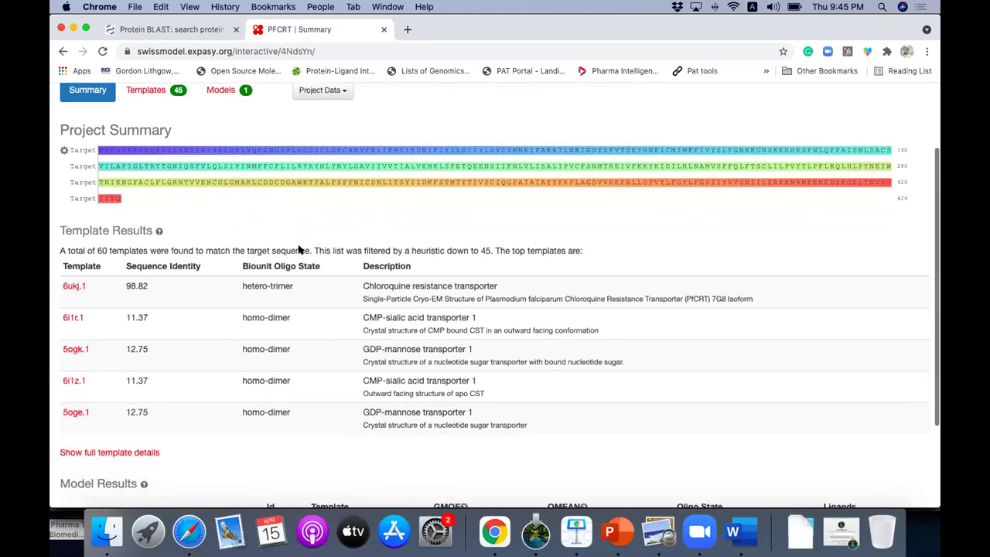
scroll(299, 249, down, 2)
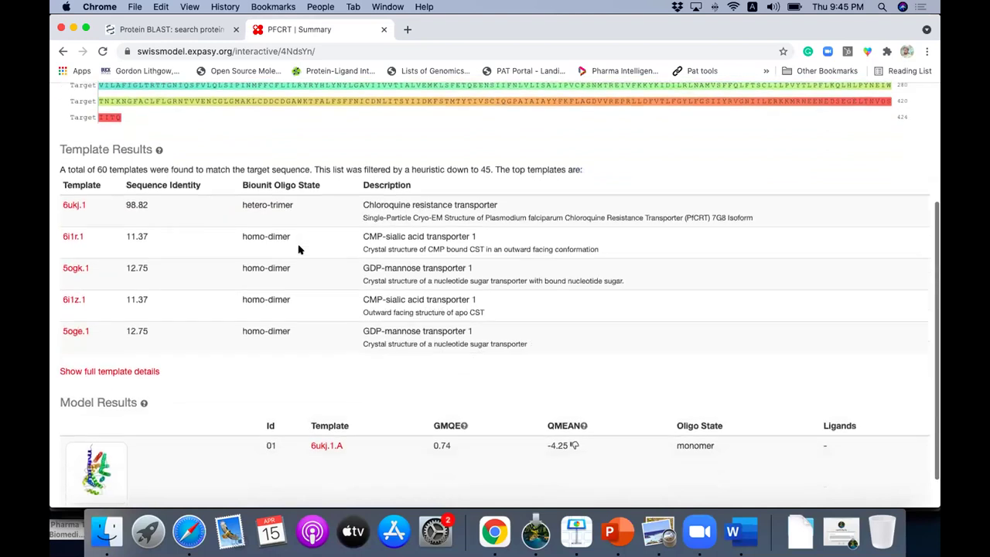
scroll(299, 249, up, 2)
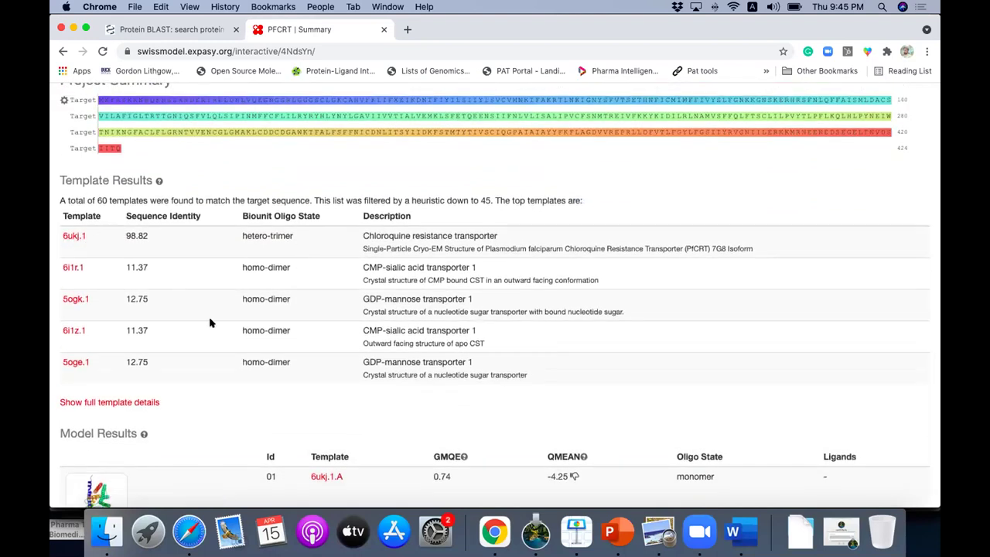
scroll(211, 322, down, 1)
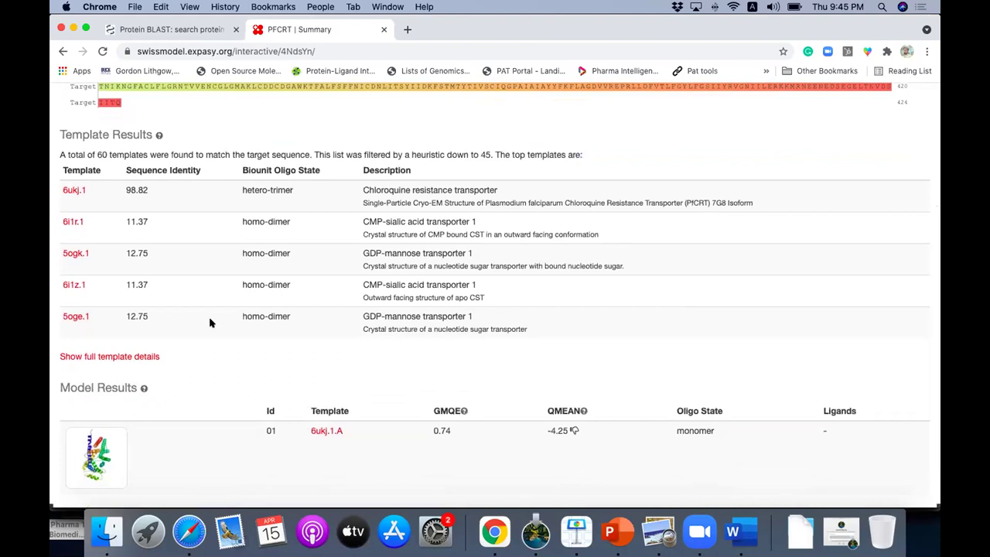
scroll(210, 321, down, 2)
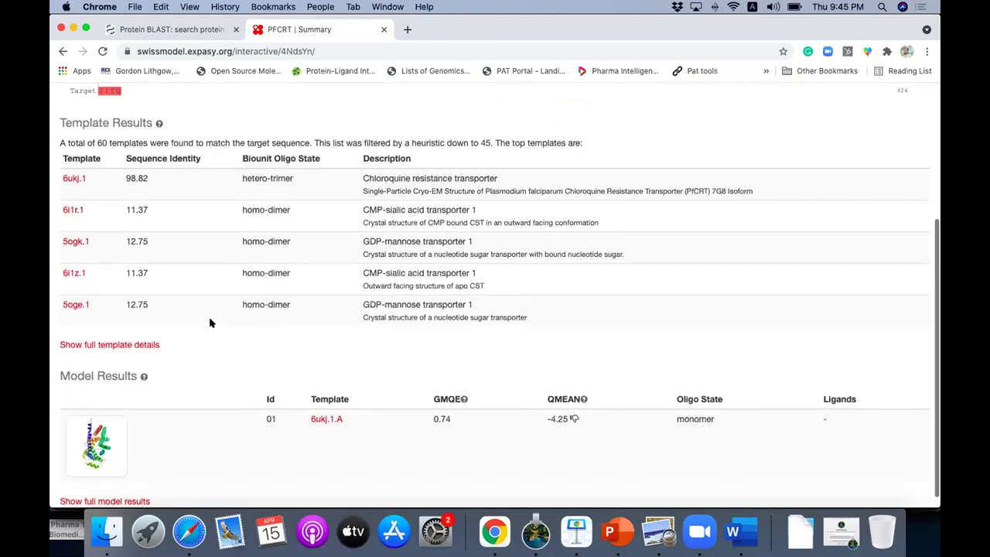
scroll(211, 322, up, 2)
scroll(211, 322, up, 4)
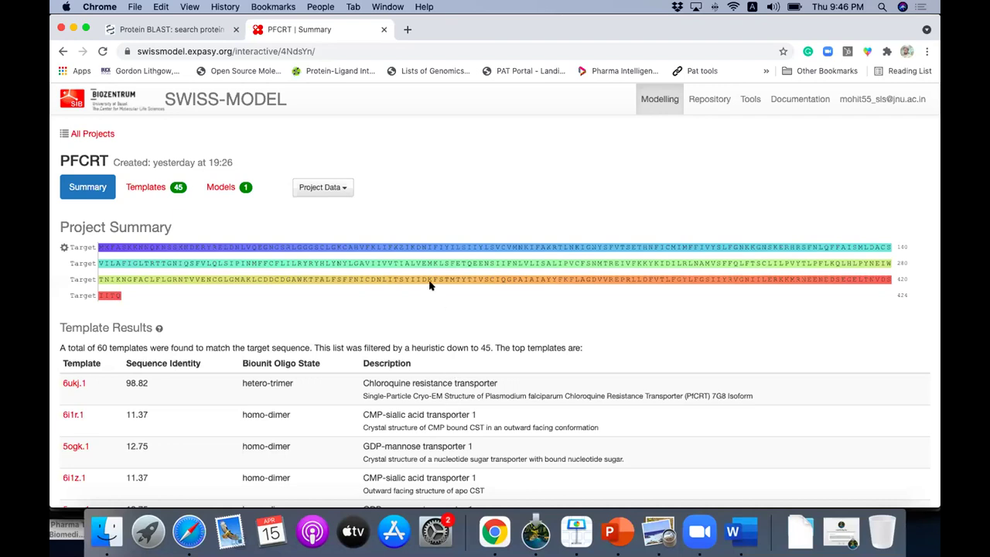
- Show the PFCRT project's full template results and examine the templates' coverage, GMQE, identity, method, oligo state and ligands
click(151, 188)
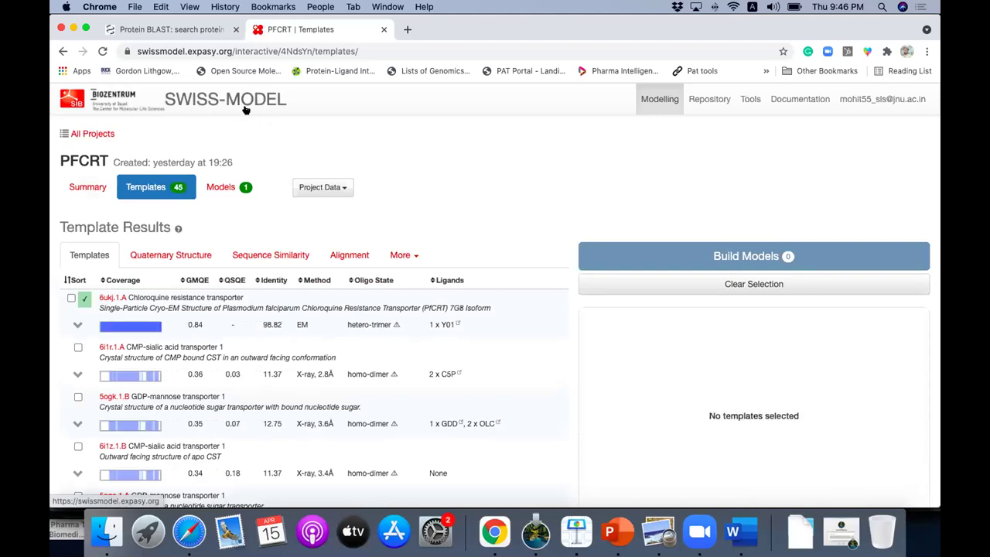
scroll(213, 226, down, 1)
scroll(214, 225, down, 3)
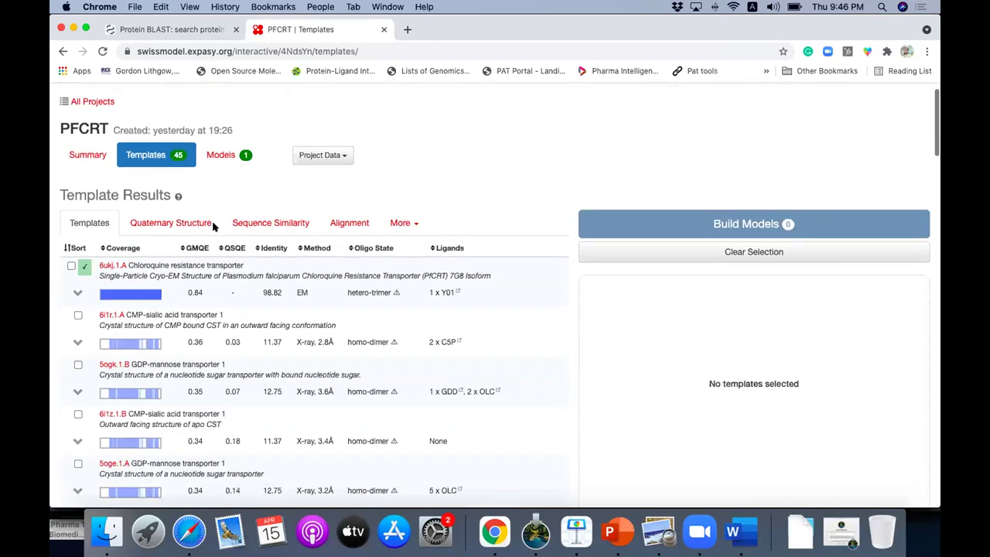
scroll(194, 331, down, 2)
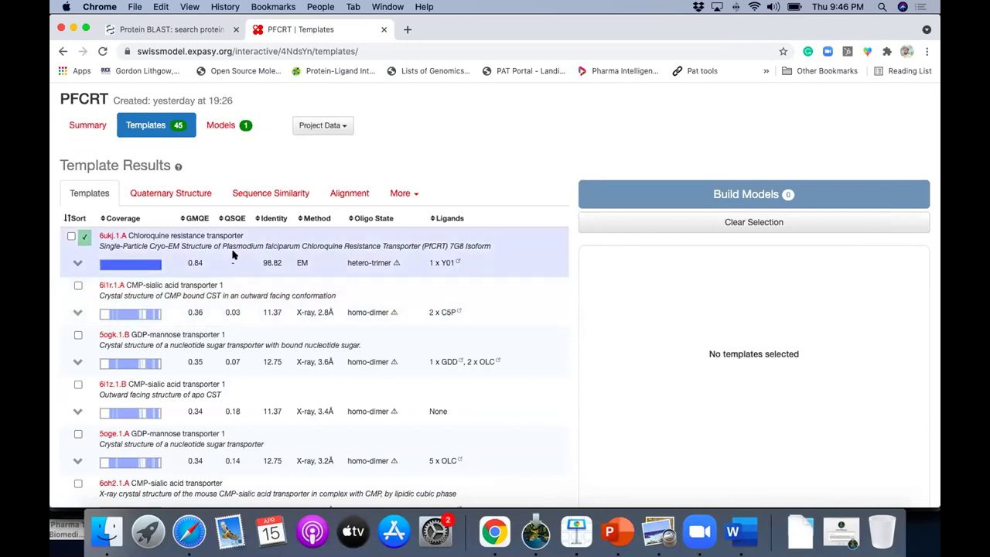
scroll(233, 255, down, 1)
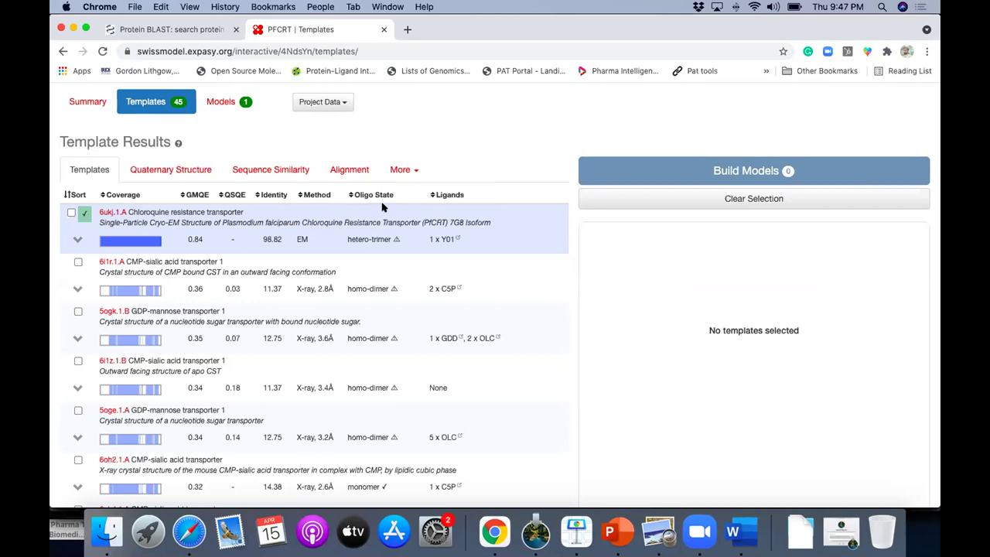
scroll(383, 203, down, 1)
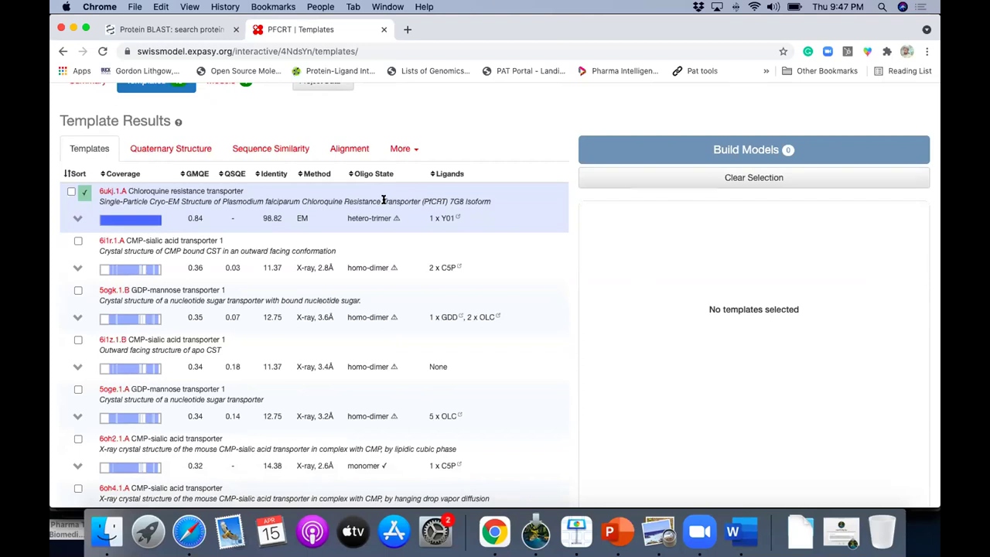
scroll(383, 200, up, 1)
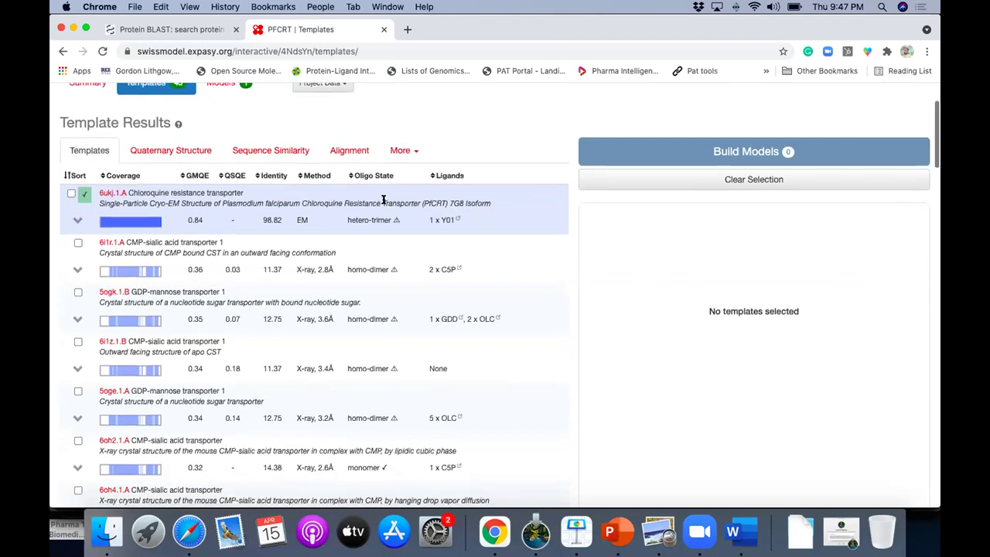
scroll(383, 199, up, 1)
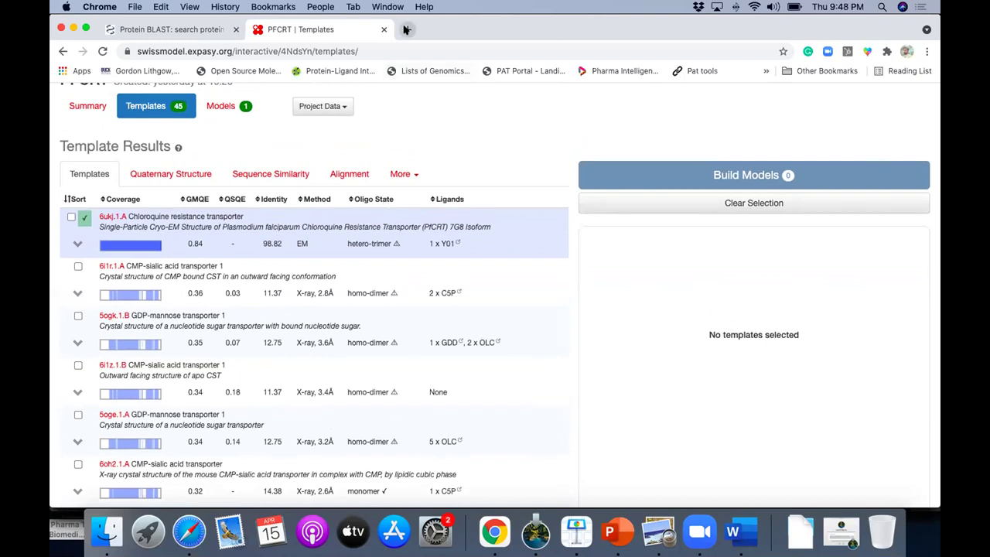
- Open the entry for the top template, 6ukj.1.A, and review its structure details
click(108, 218)
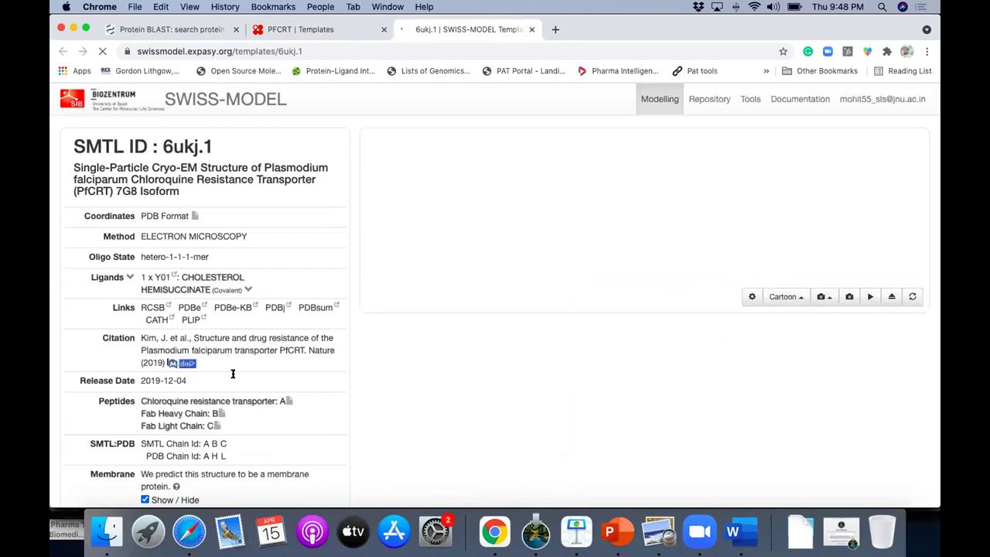
scroll(255, 398, down, 2)
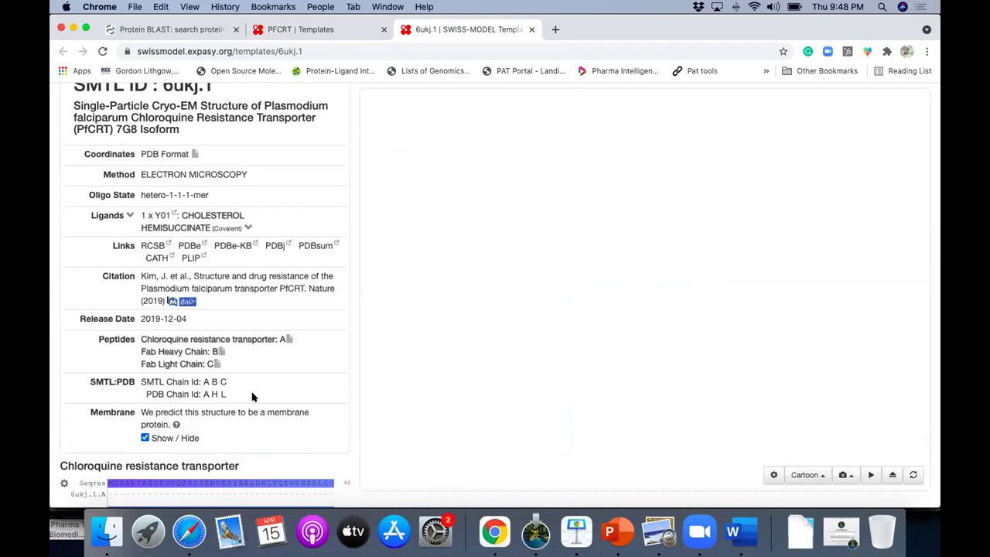
- Rotate and magnify the 6ukj.1 structure in the 3D viewer to inspect the helices, membrane planes and bound ligand
scroll(252, 397, down, 1)
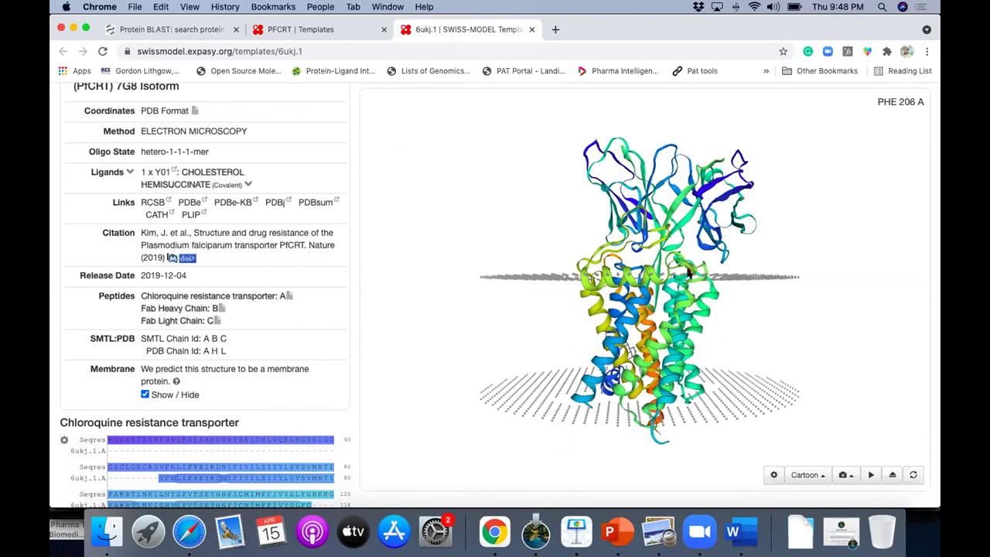
drag(689, 271, 587, 258)
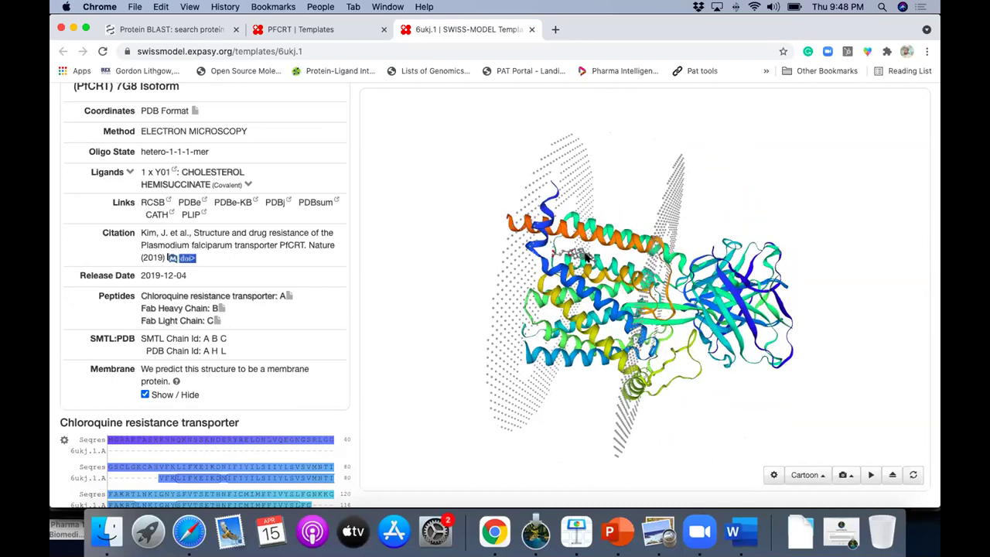
scroll(587, 258, up, 3)
scroll(586, 259, up, 3)
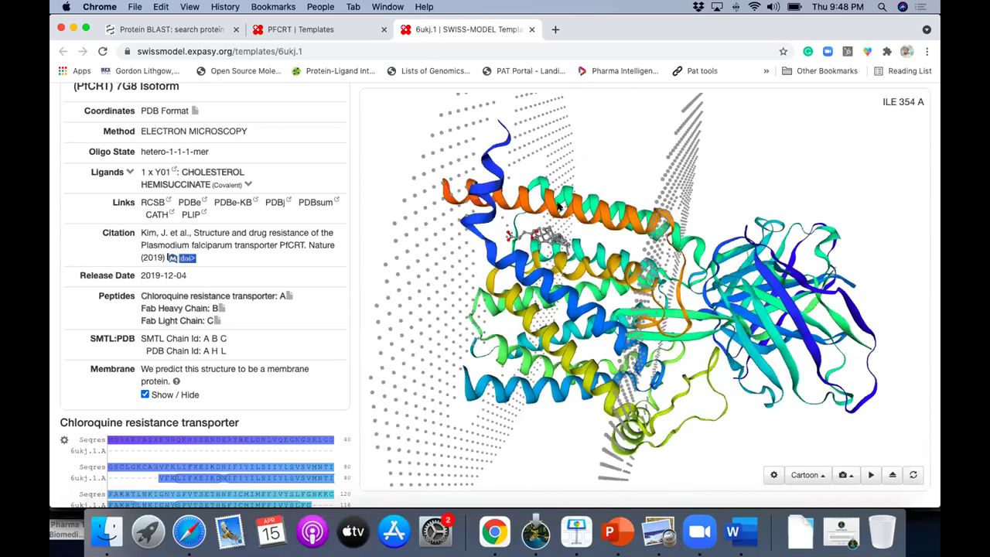
scroll(559, 207, up, 3)
scroll(552, 188, up, 2)
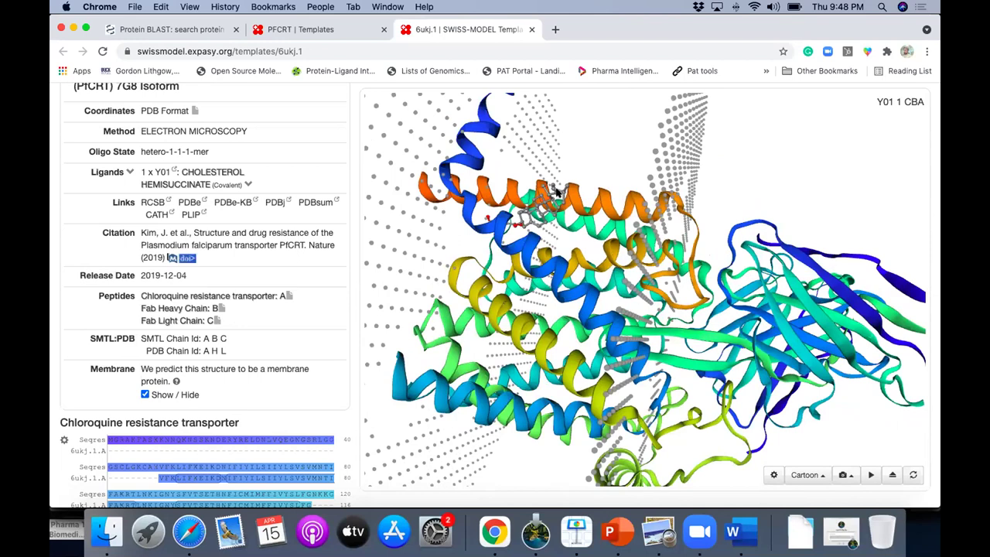
scroll(556, 191, up, 5)
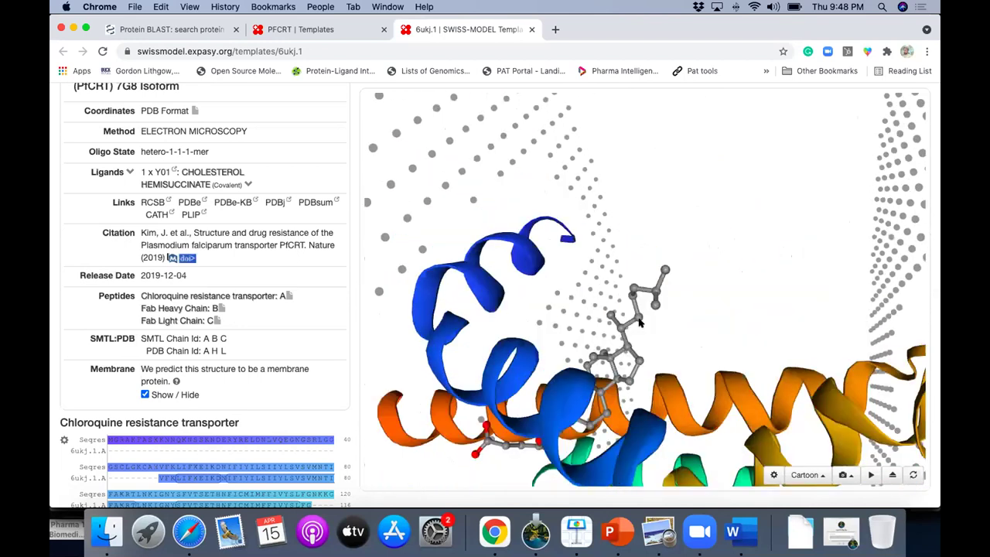
drag(643, 354, 652, 363)
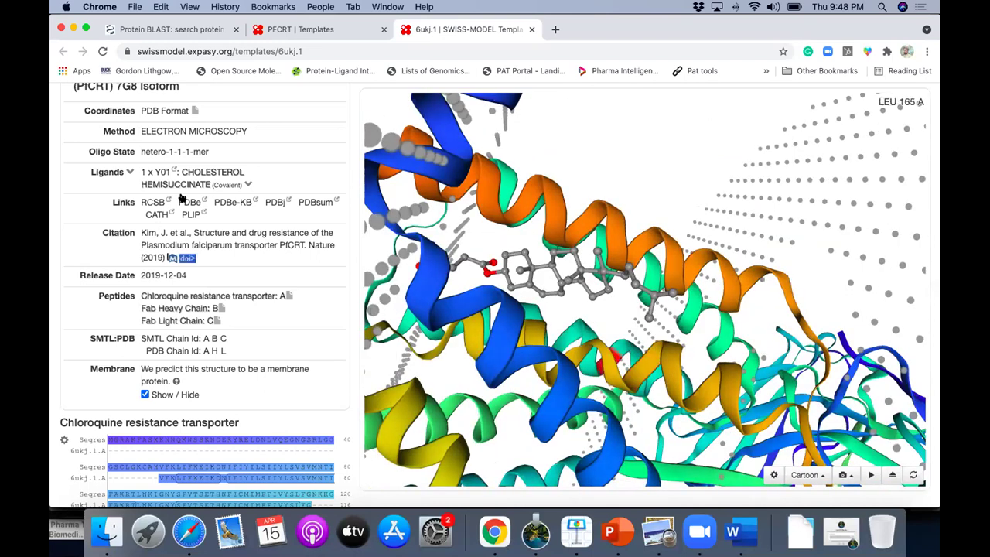
- Expand the cholesterol hemisuccinate ligand's PLIP interactions, inspect them in the 3D structure, and look over the chain sequence alignments
click(247, 185)
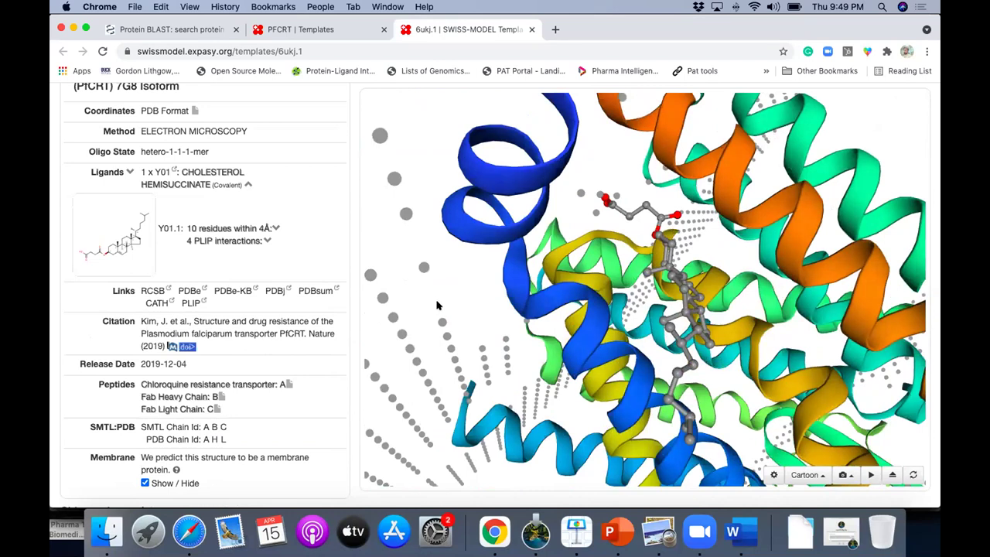
click(267, 240)
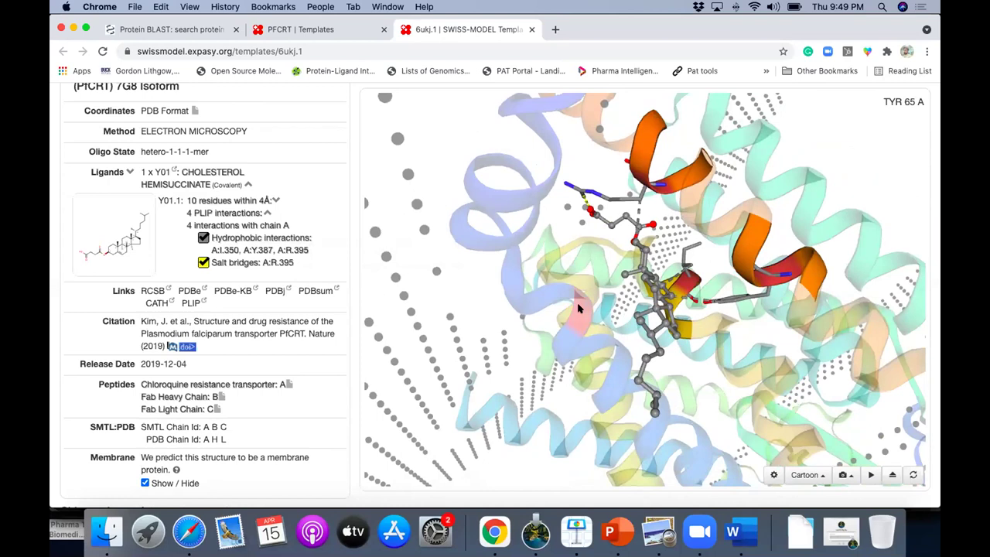
mouse_move(582, 308)
mouse_down()
mouse_move(596, 295)
mouse_move(583, 319)
mouse_move(607, 337)
mouse_move(620, 375)
mouse_move(606, 325)
mouse_move(588, 324)
mouse_up()
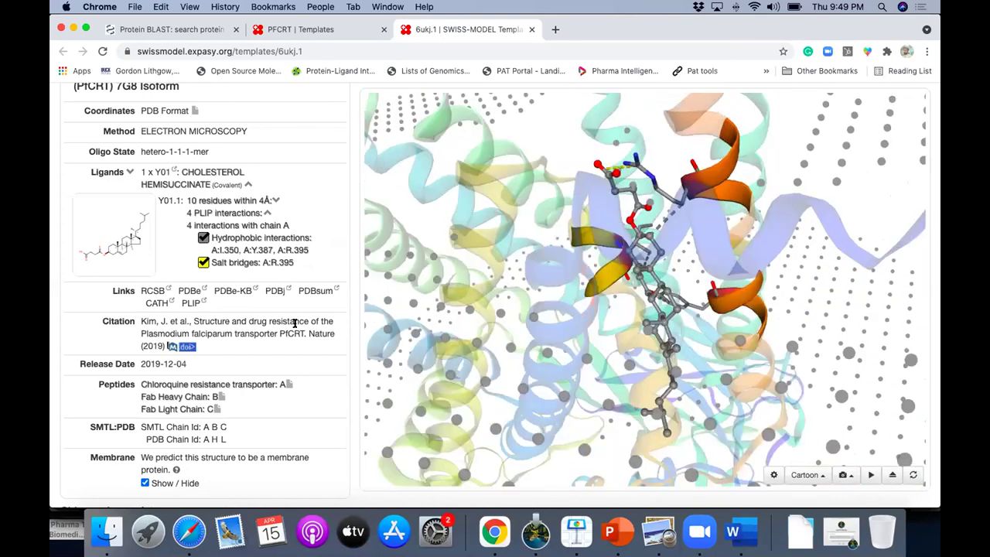
scroll(294, 323, down, 5)
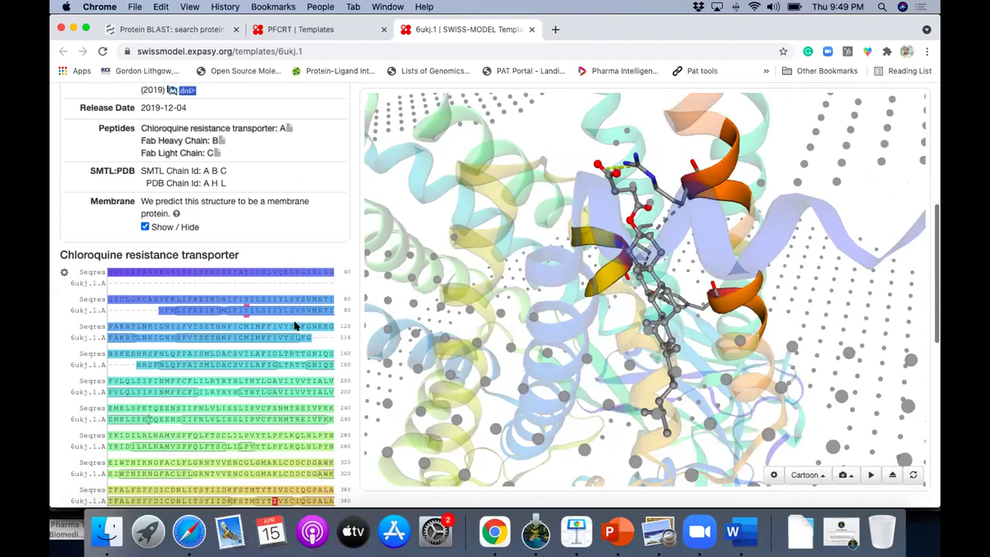
scroll(295, 325, down, 10)
scroll(294, 323, up, 15)
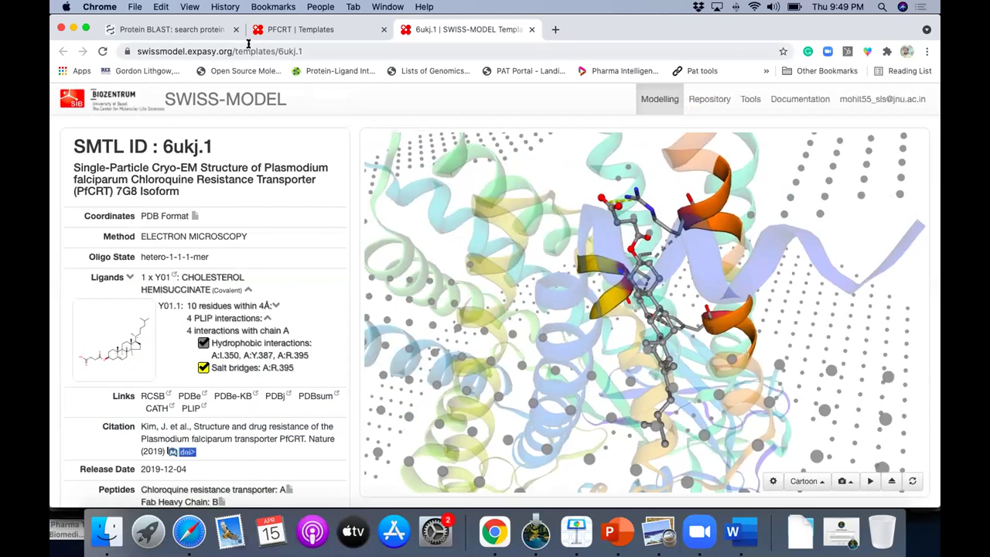
- Search Google for the template ID 6ukj and open its RCSB PDB structure page
triple_click(176, 149)
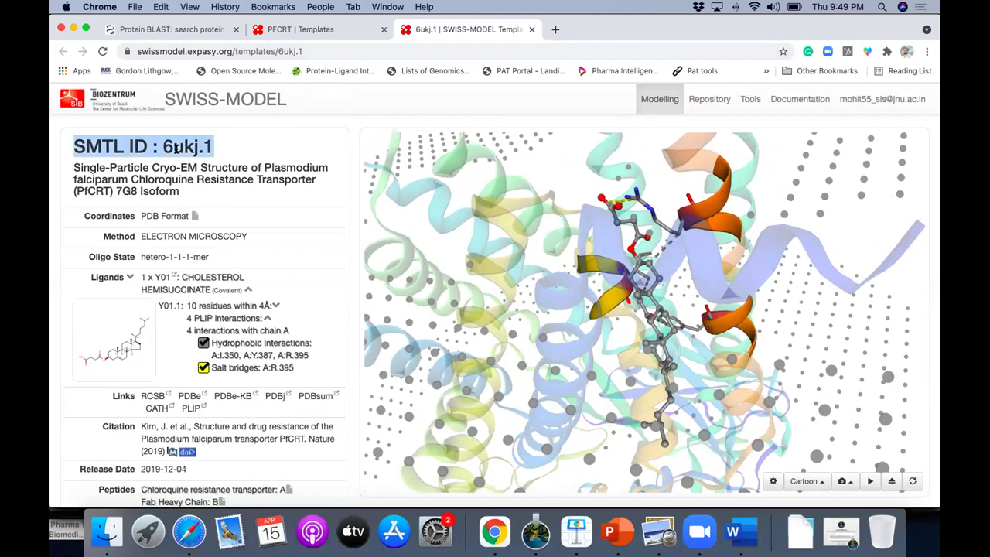
double_click(176, 147)
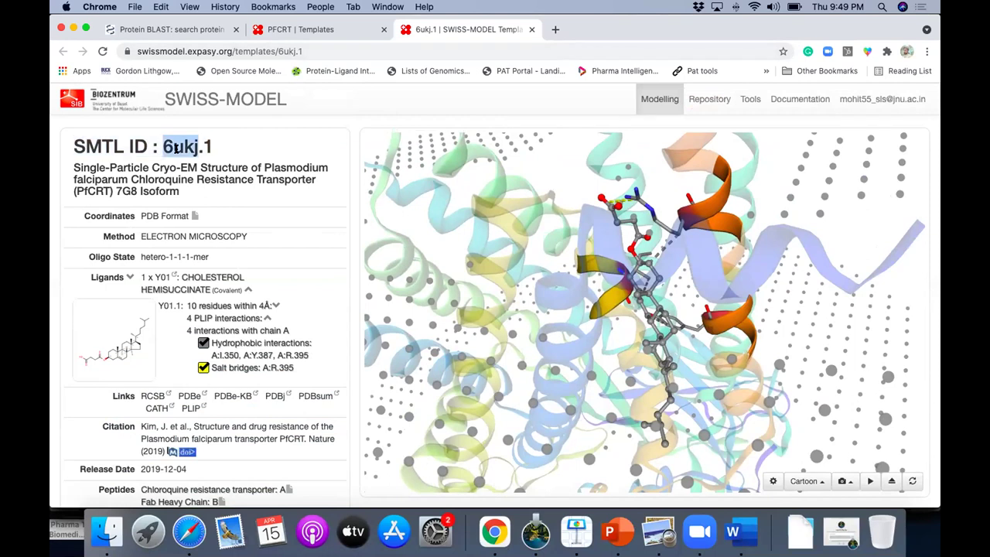
right_click(178, 150)
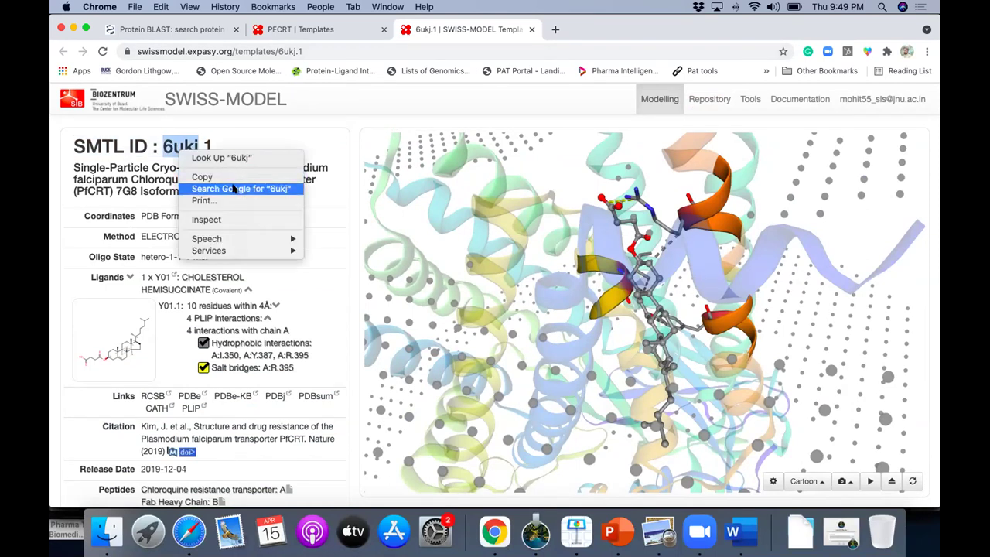
click(234, 189)
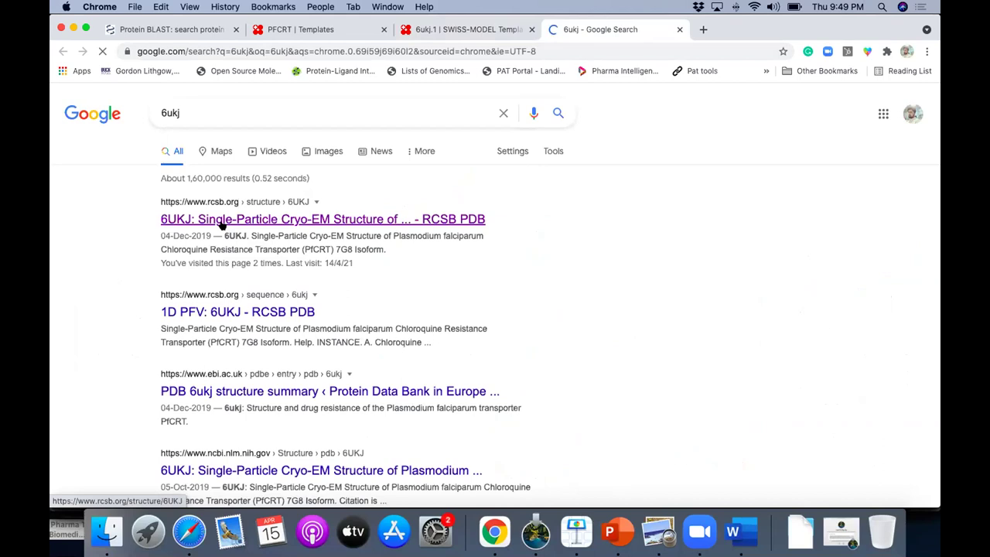
click(223, 222)
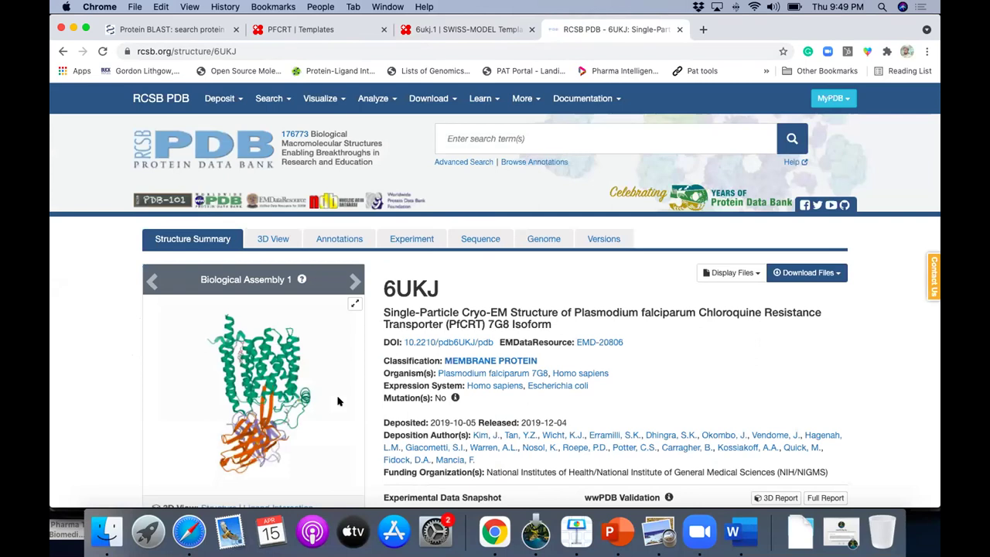
- Review the download file formats offered for the 6UKJ entry, without downloading anything
scroll(338, 400, down, 3)
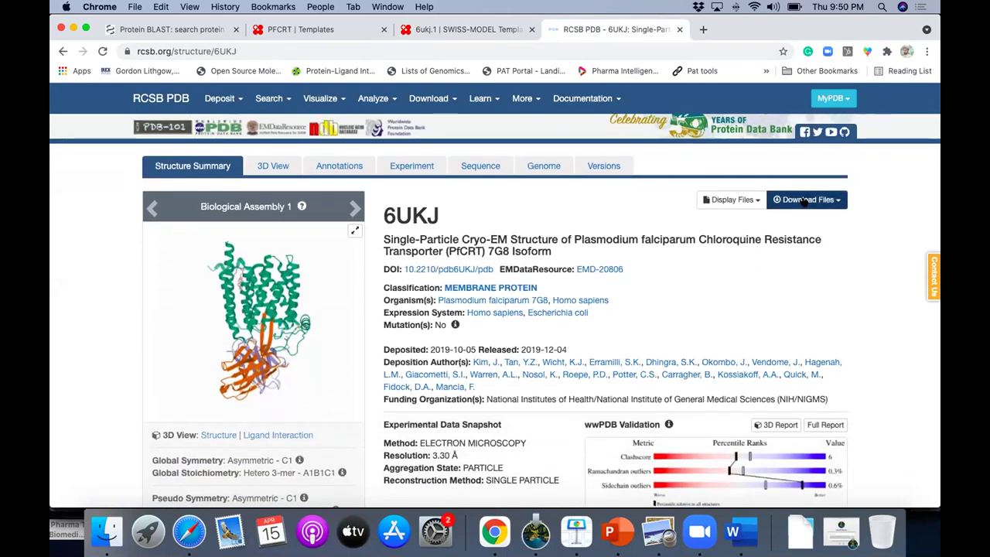
click(805, 200)
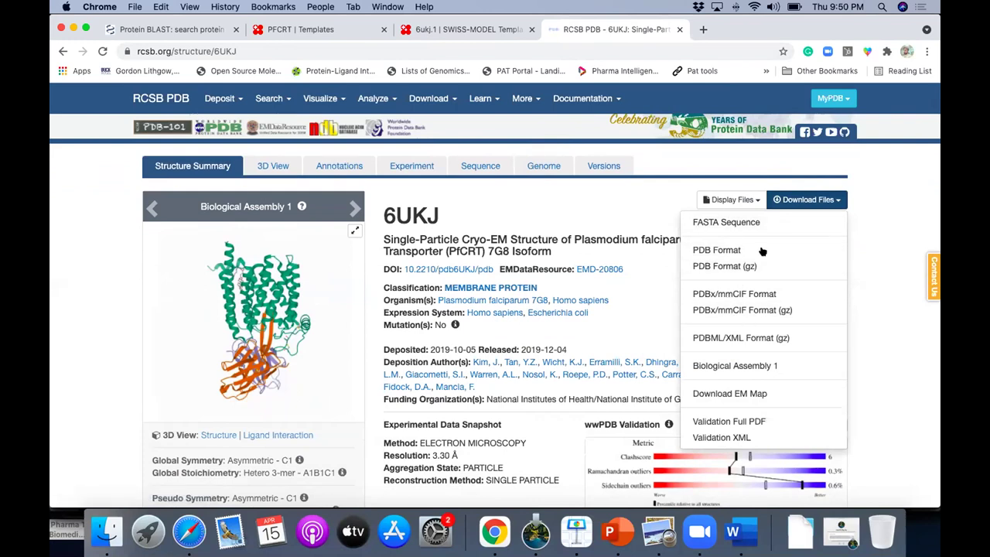
click(660, 273)
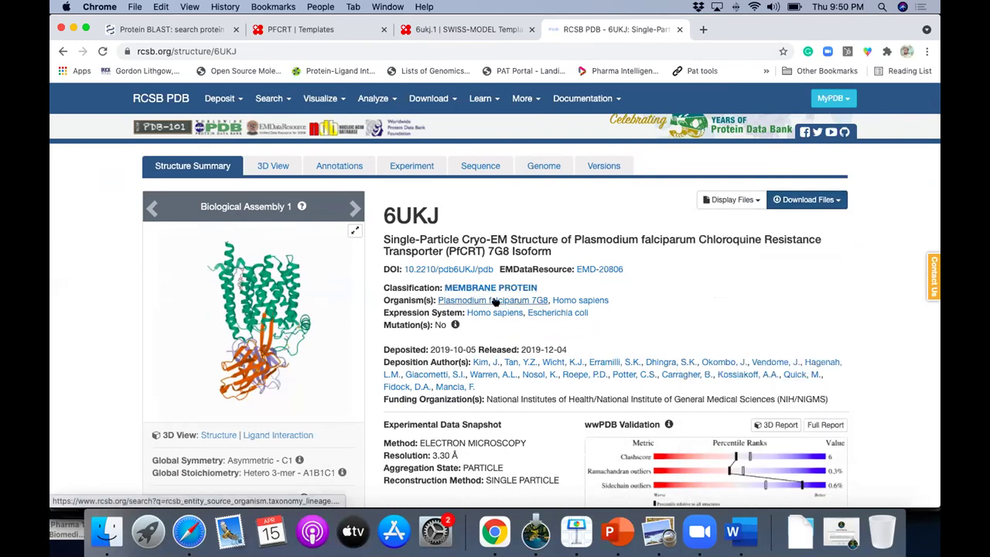
- Examine the 6UKJ entry's mutation information, experimental data snapshot, validation ranks and macromolecule content
mouse_move(457, 326)
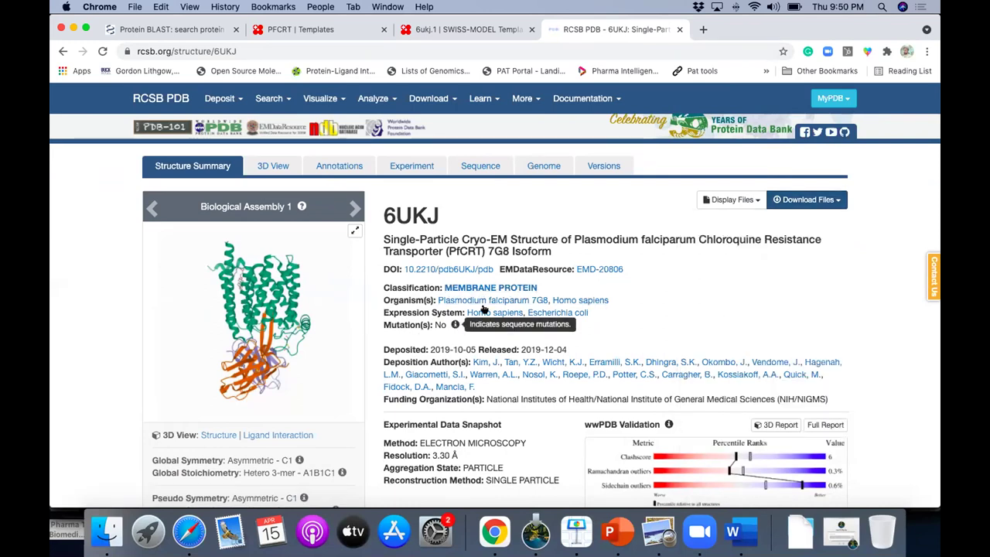
scroll(487, 349, down, 2)
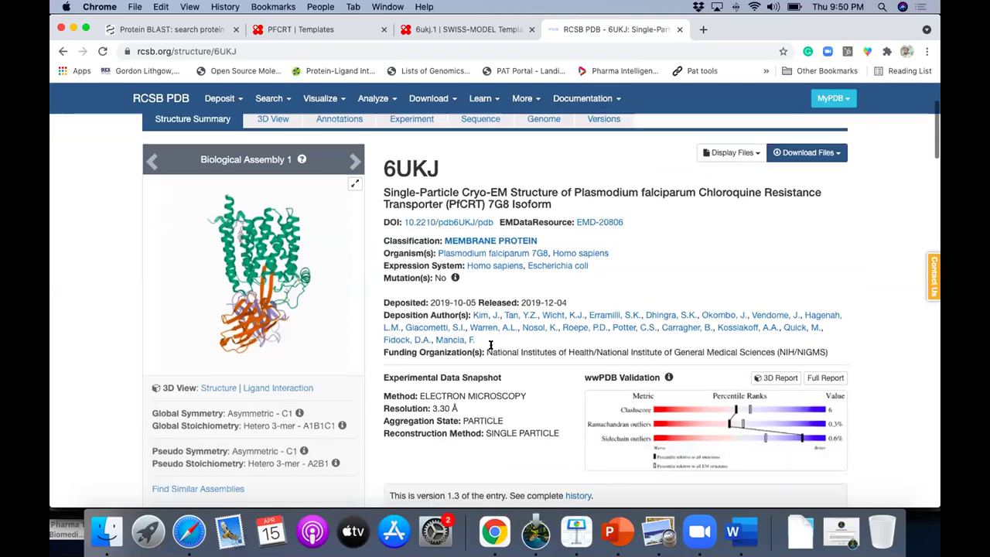
scroll(491, 346, down, 2)
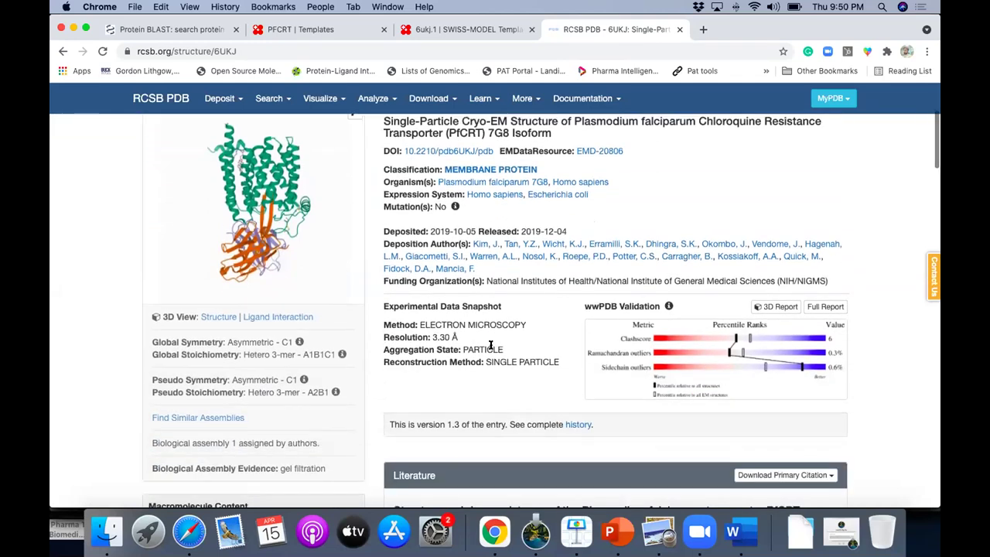
scroll(491, 346, down, 2)
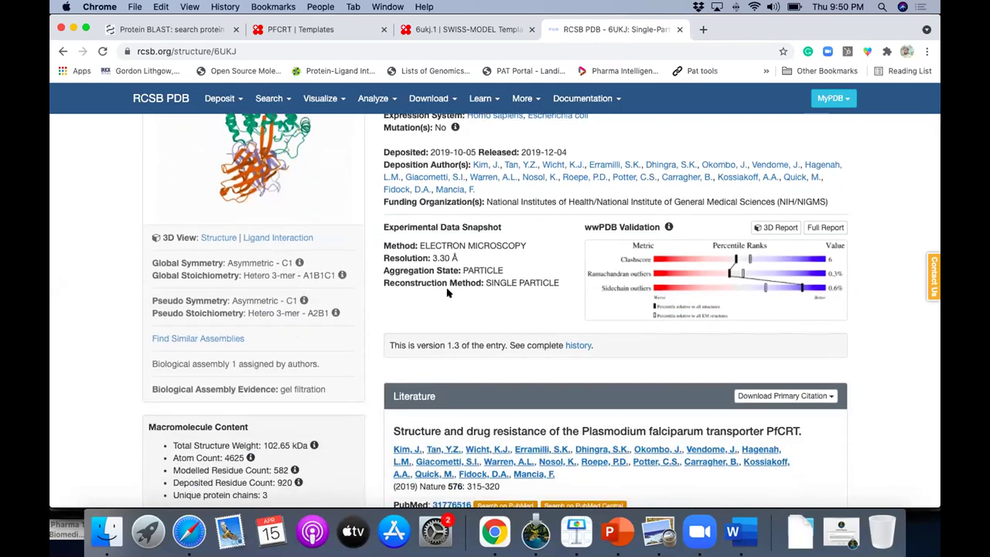
scroll(225, 390, down, 2)
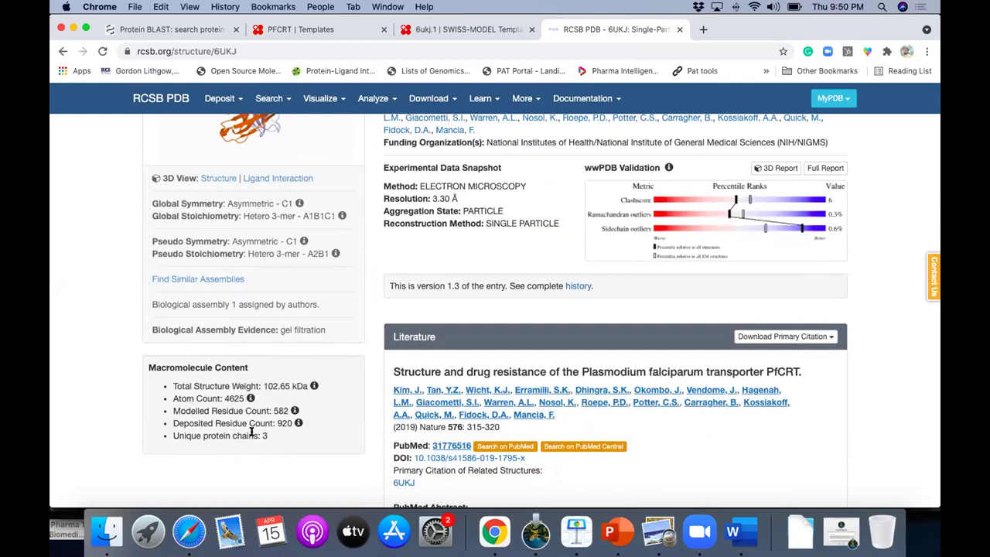
scroll(252, 433, down, 1)
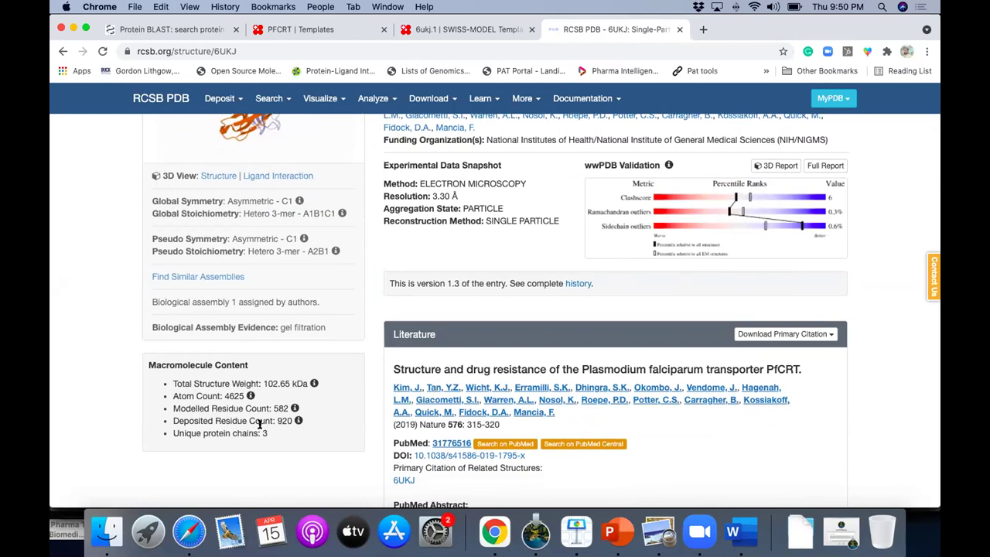
scroll(294, 419, down, 1)
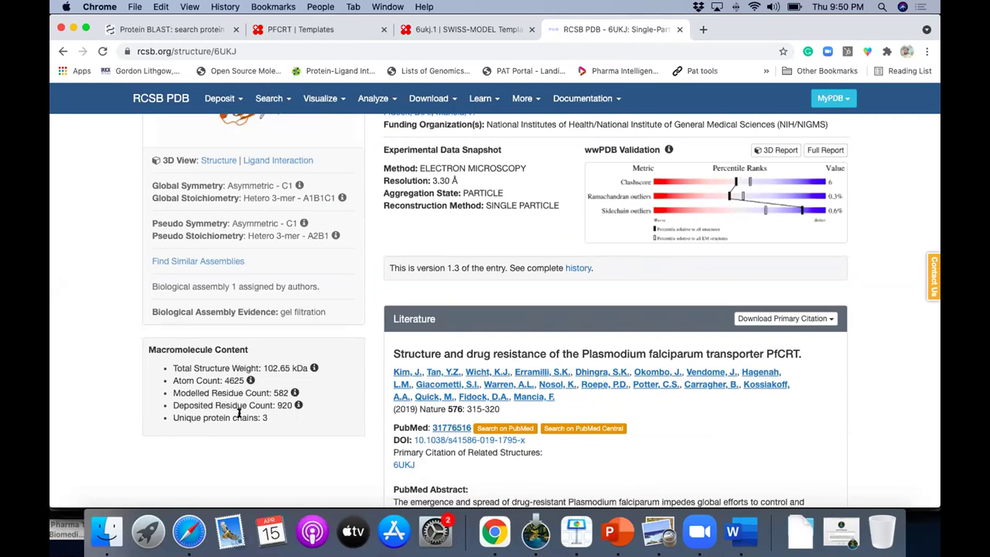
- Switch the 6UKJ structure image from the biological assembly to the asymmetric unit
scroll(239, 416, up, 3)
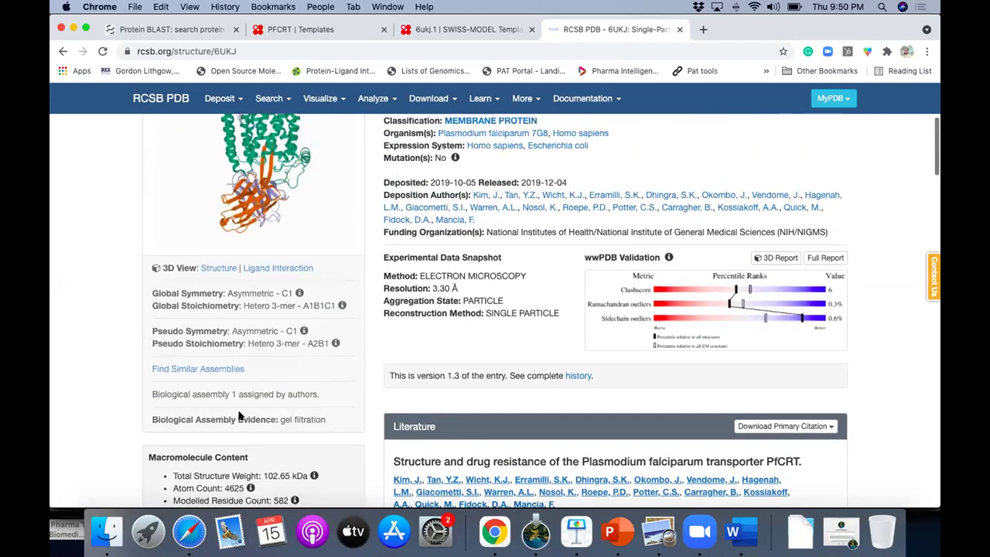
scroll(239, 415, up, 6)
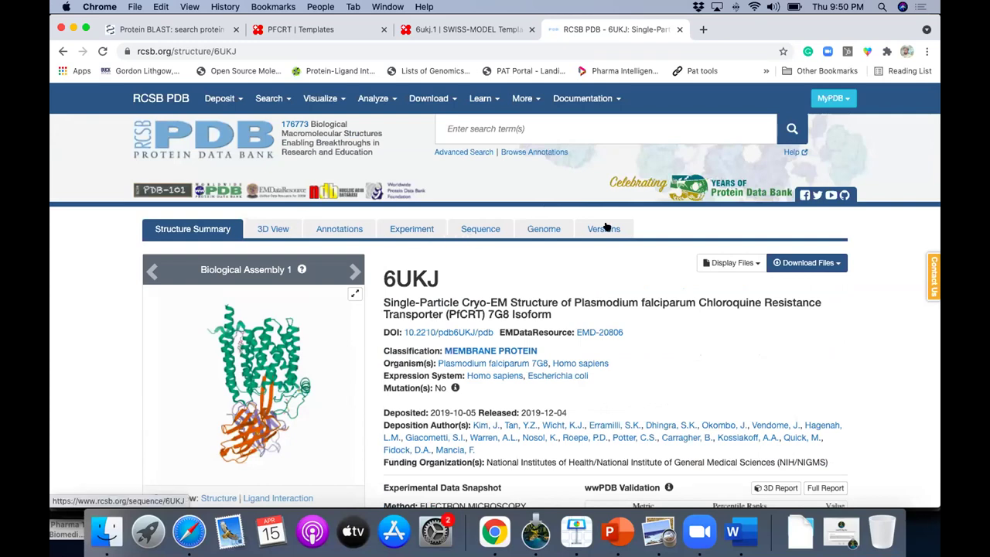
click(350, 268)
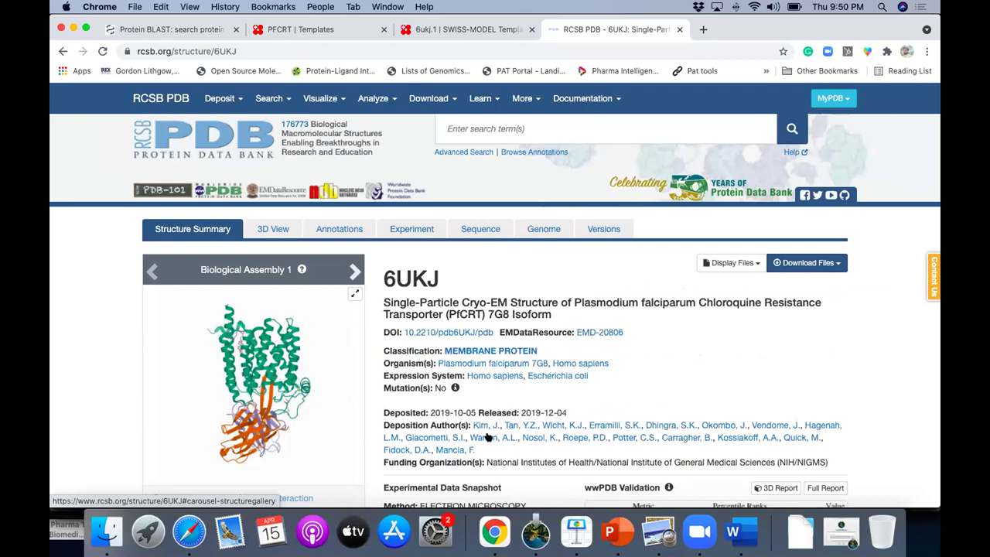
scroll(488, 438, down, 1)
scroll(488, 438, down, 2)
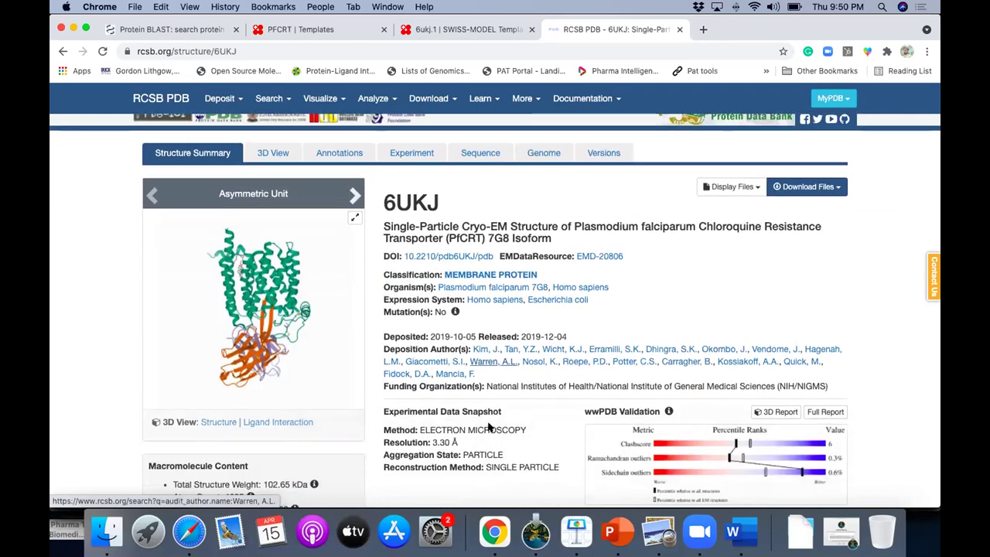
- Read the primary citation's full PubMed abstract and review the chain entities in the Macromolecules section
scroll(466, 219, down, 15)
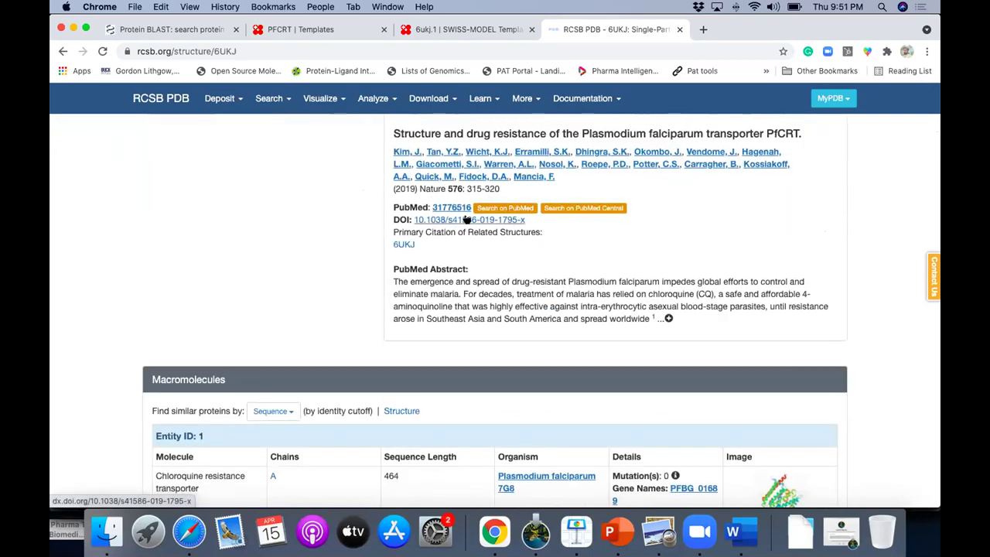
scroll(620, 282, down, 1)
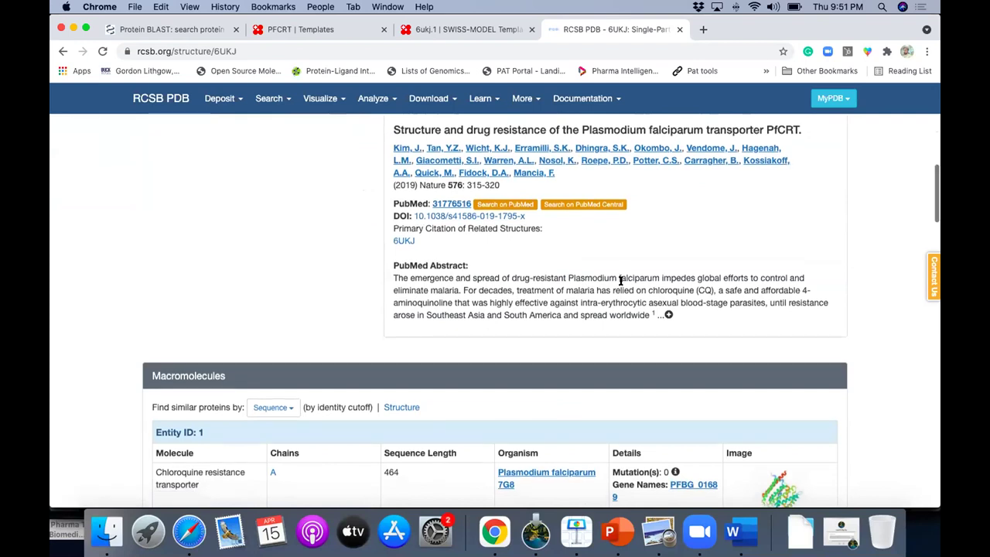
scroll(620, 282, down, 2)
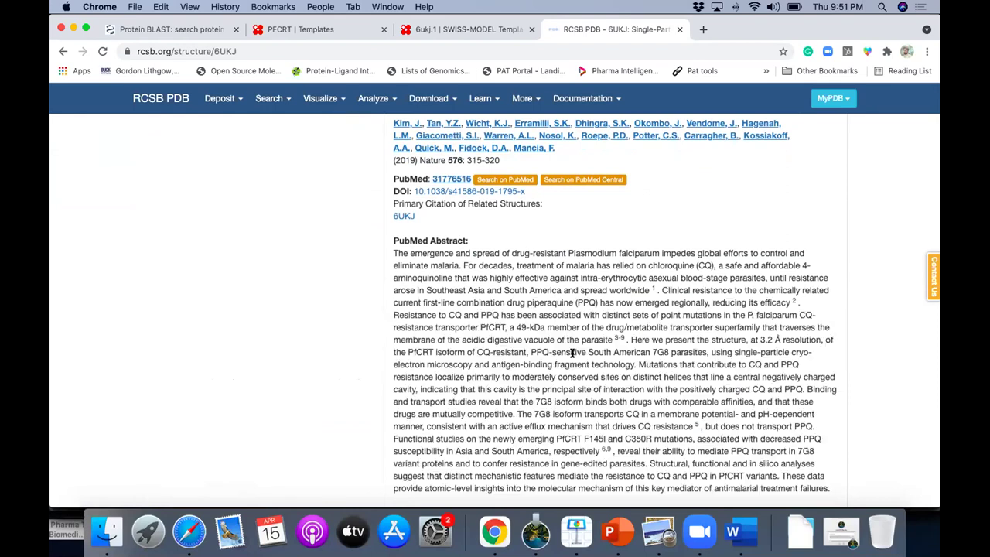
scroll(572, 354, down, 15)
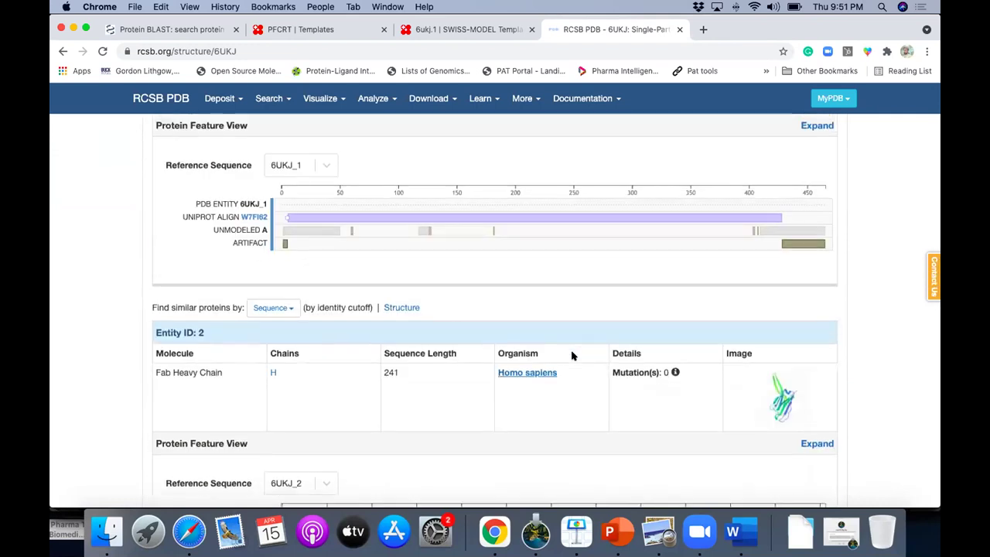
scroll(549, 354, down, 4)
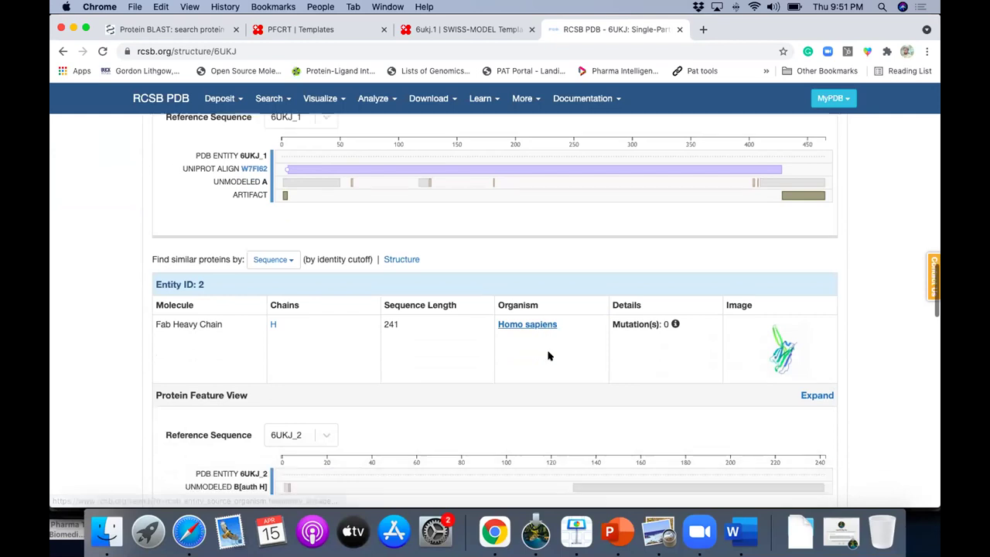
- Examine the Fab heavy and light chain entities of the 6UKJ entry and return to the entry's summary
scroll(548, 355, down, 1)
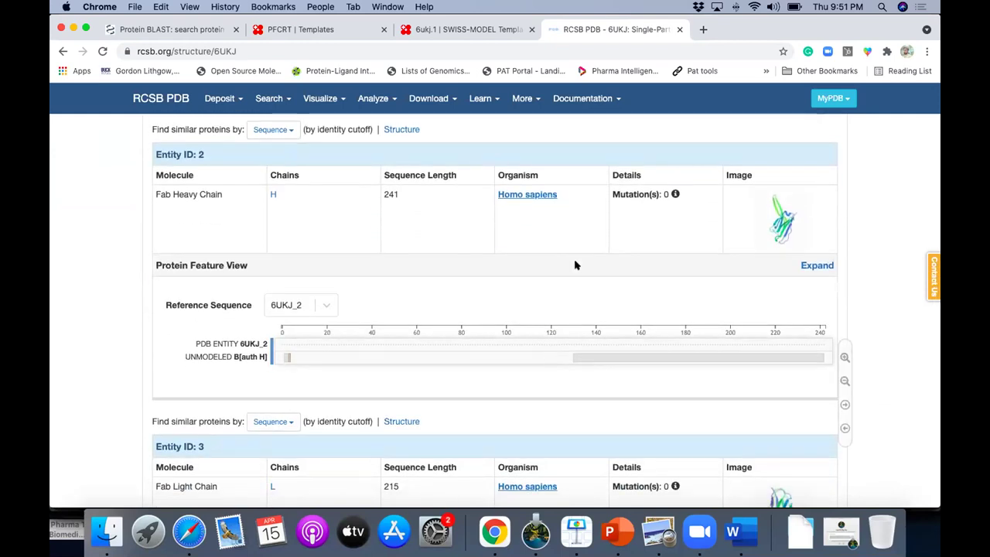
scroll(575, 265, down, 5)
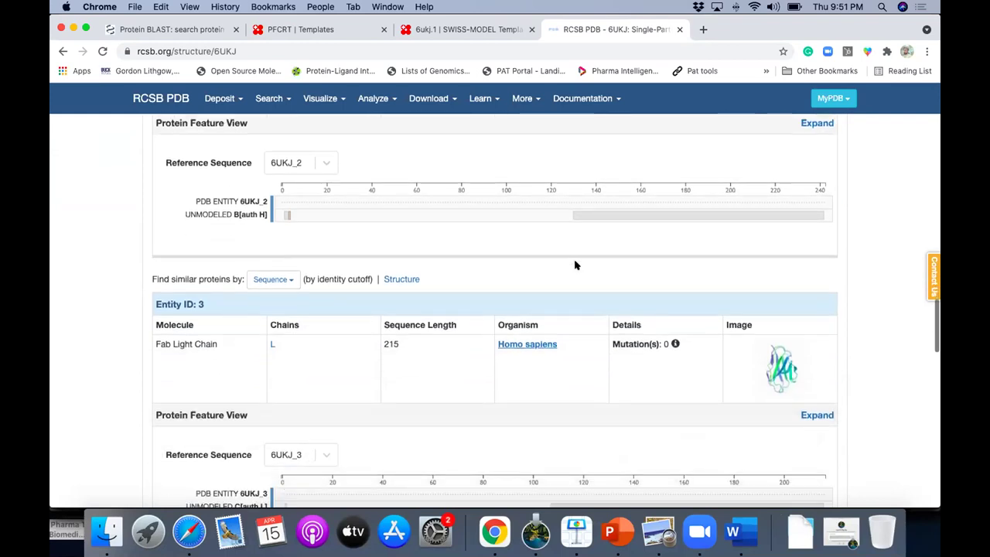
scroll(574, 265, down, 20)
scroll(575, 265, down, 5)
scroll(575, 265, up, 20)
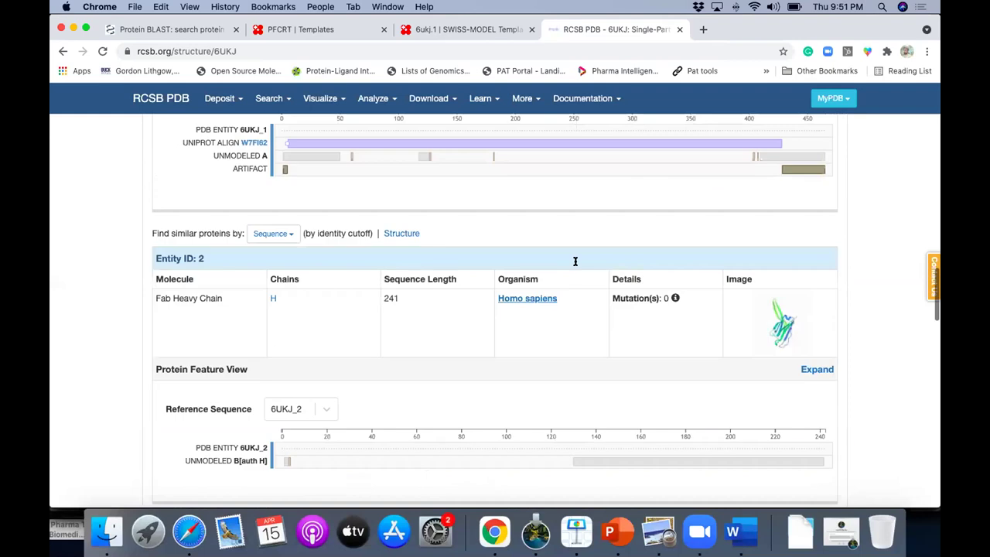
scroll(539, 243, up, 15)
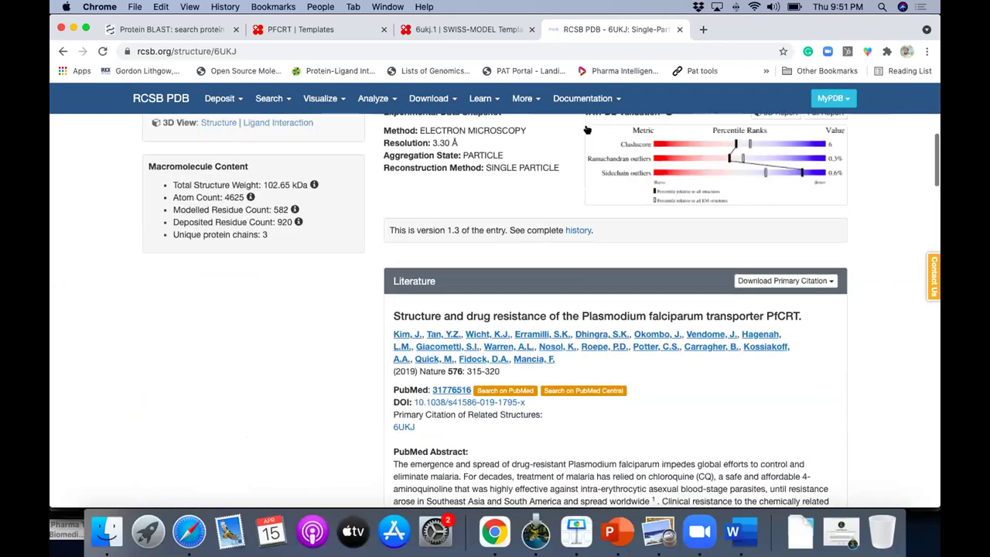
click(770, 130)
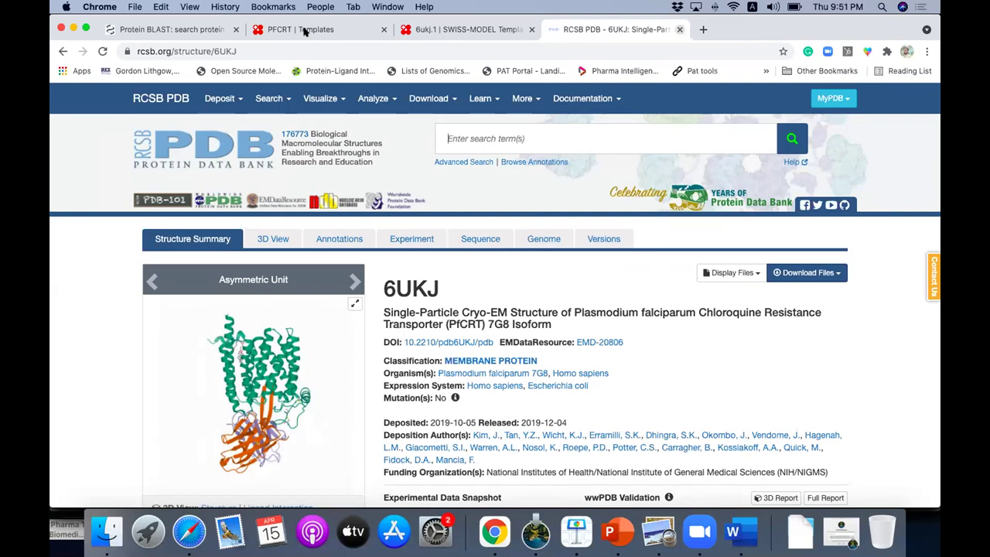
- Close the 6UKJ entry page and open the model results of the PFCRT project in SWISS-MODEL
key(super+w)
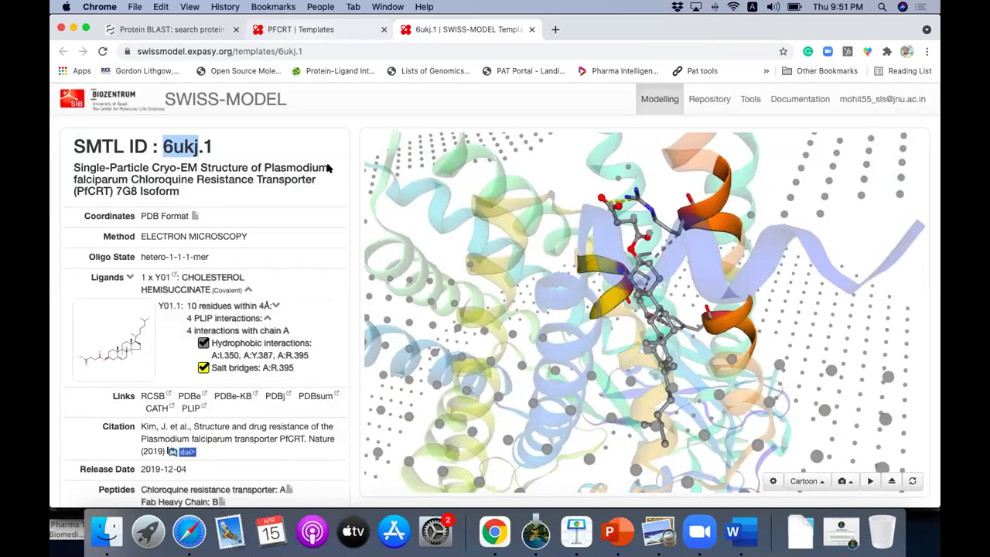
key(ctrl+shift+Tab)
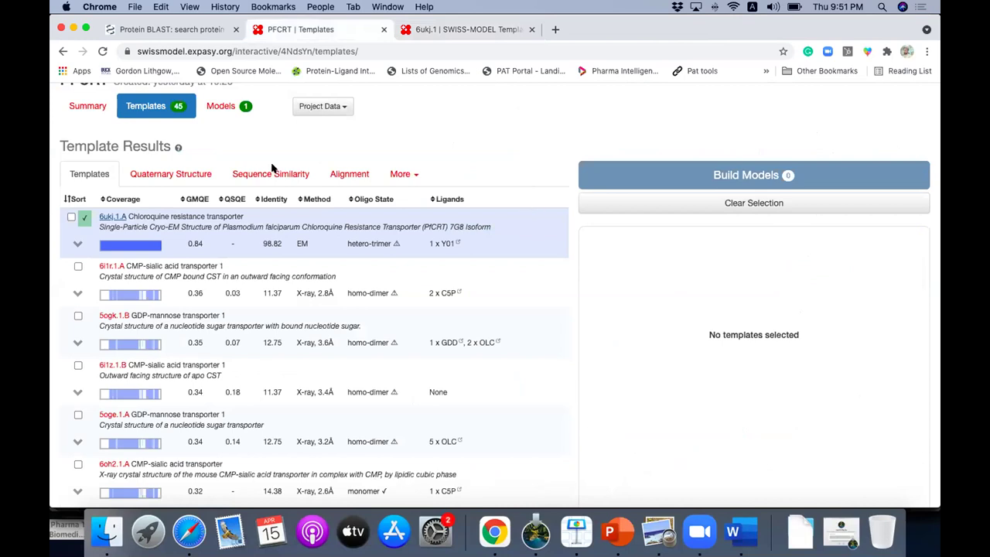
click(212, 108)
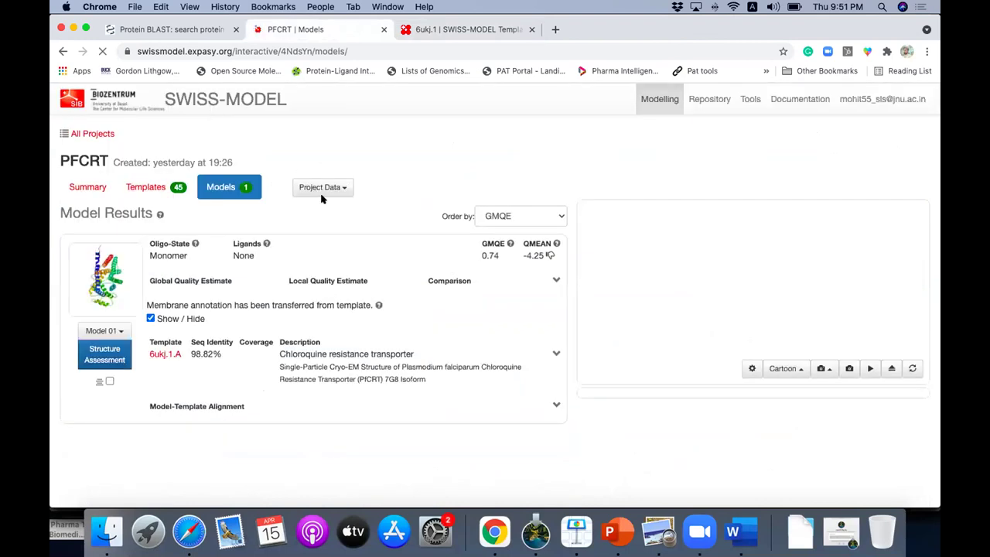
- Search the web for modweb in a new browser tab and open the ModWeb - ModBase result
click(553, 29)
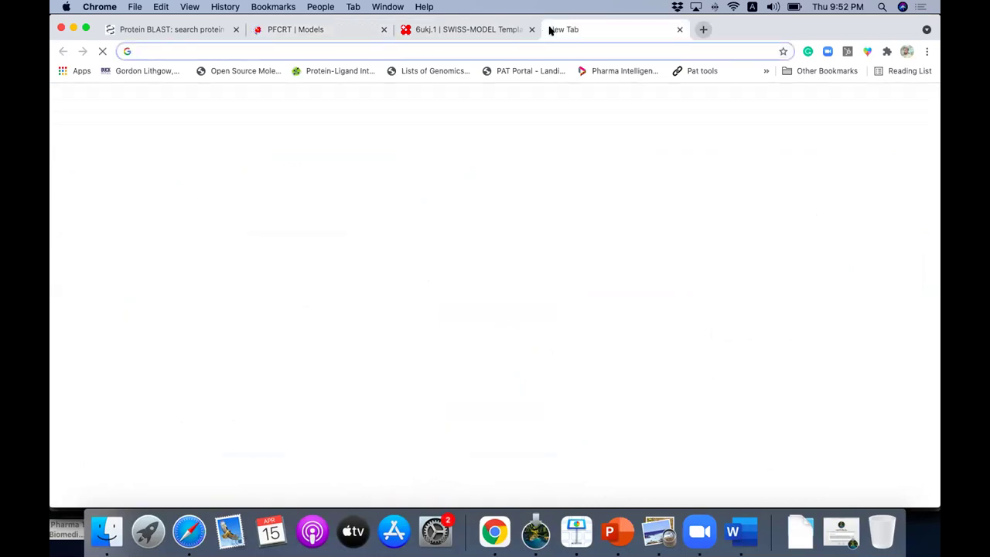
text(mode)
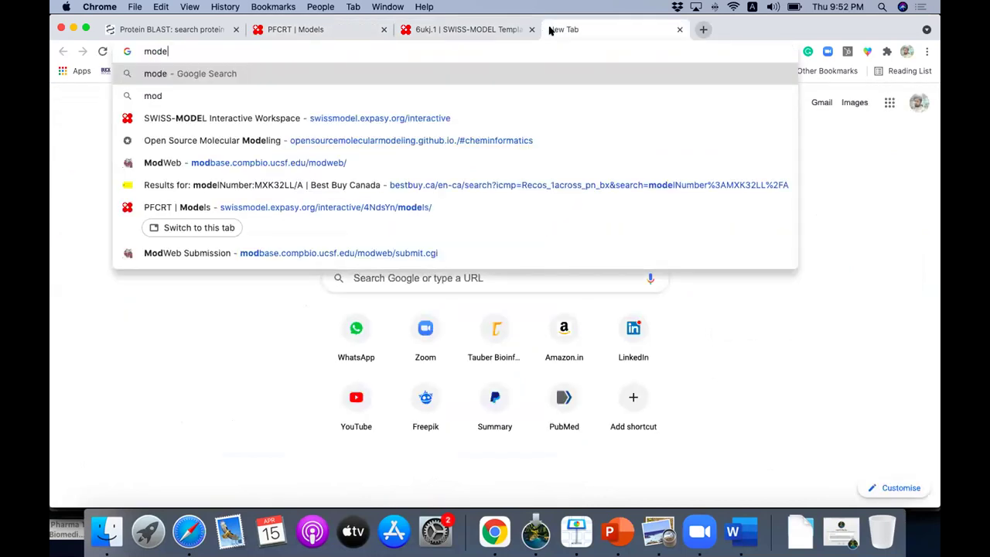
text(w)
key(BackSpace)
key(BackSpace)
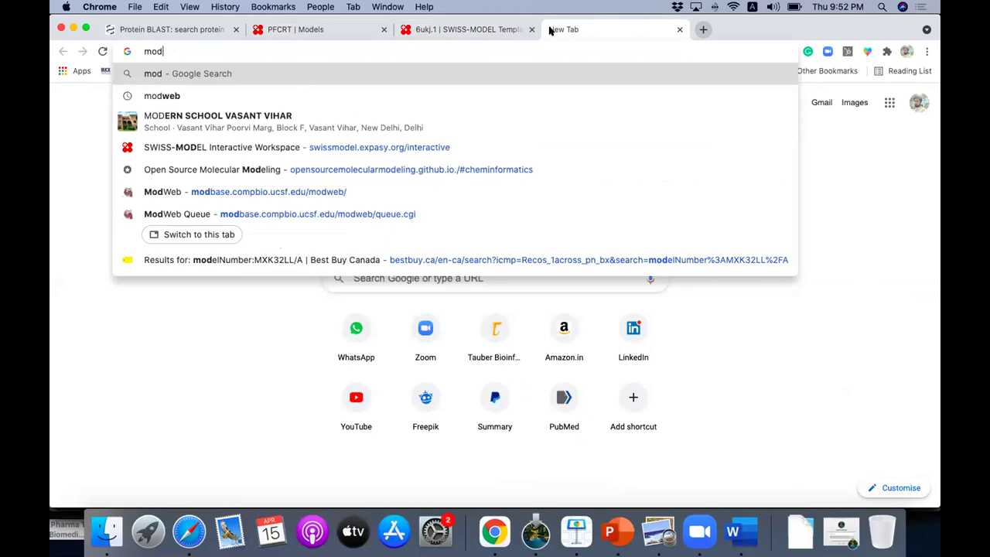
text(web)
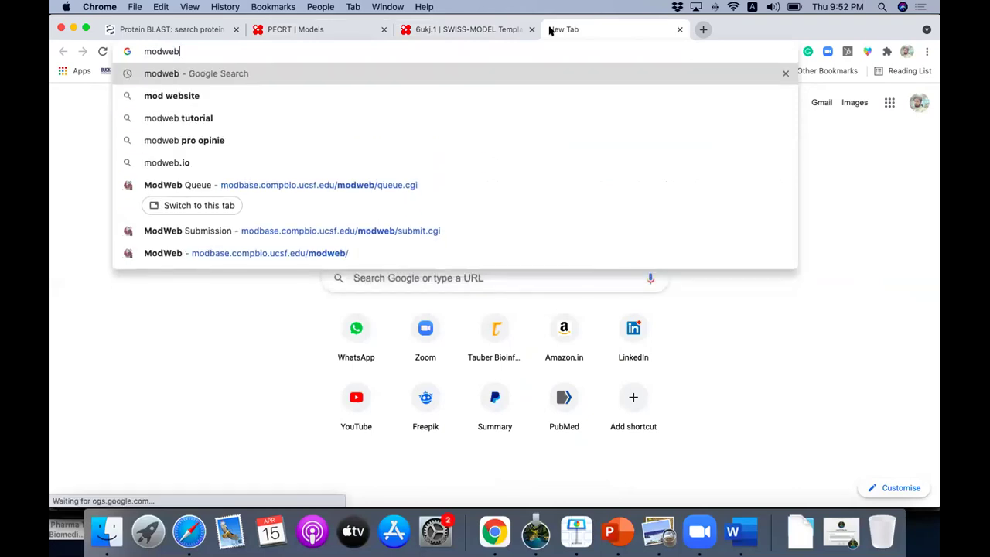
key(Return)
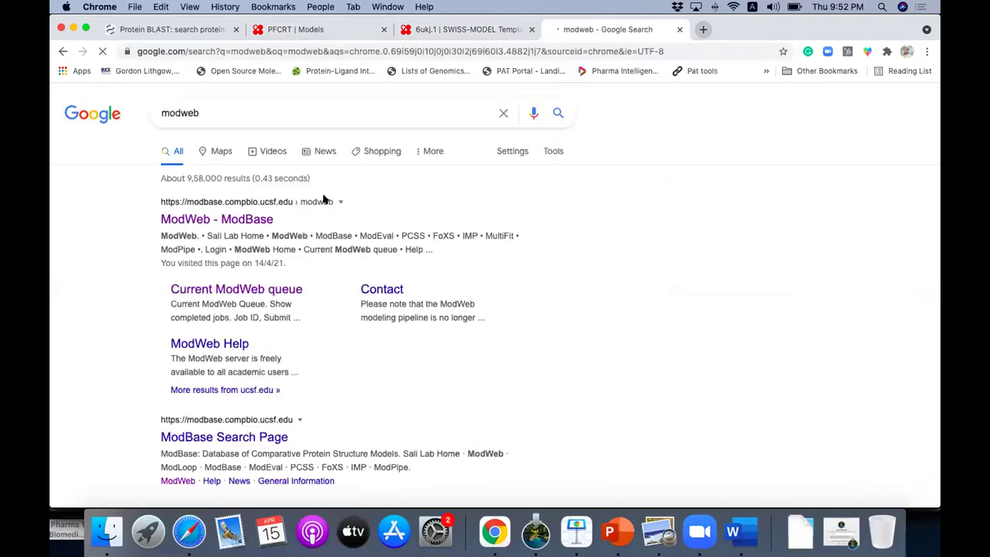
click(244, 219)
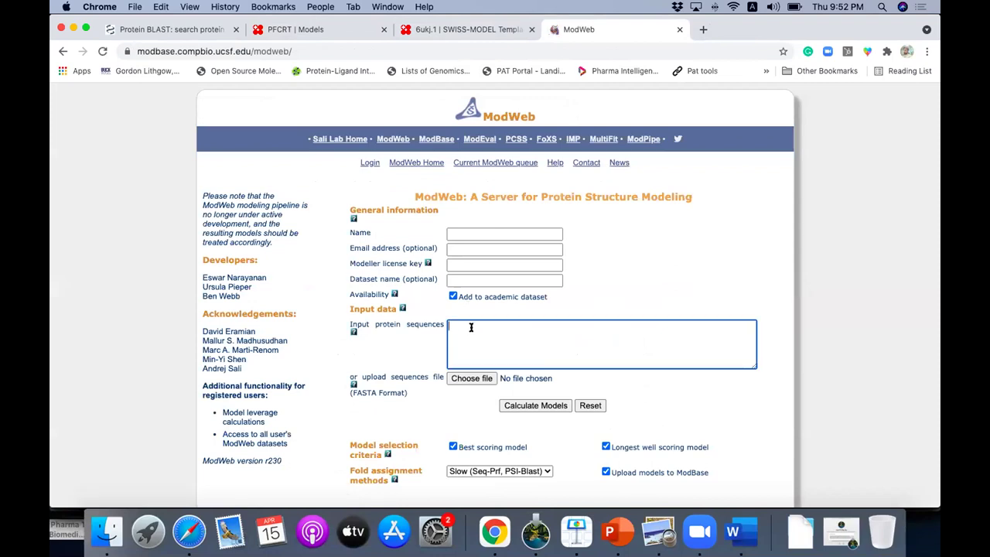
- Review the ModWeb submission form's general information, sequence input, model selection and fold assignment fields
scroll(474, 327, down, 1)
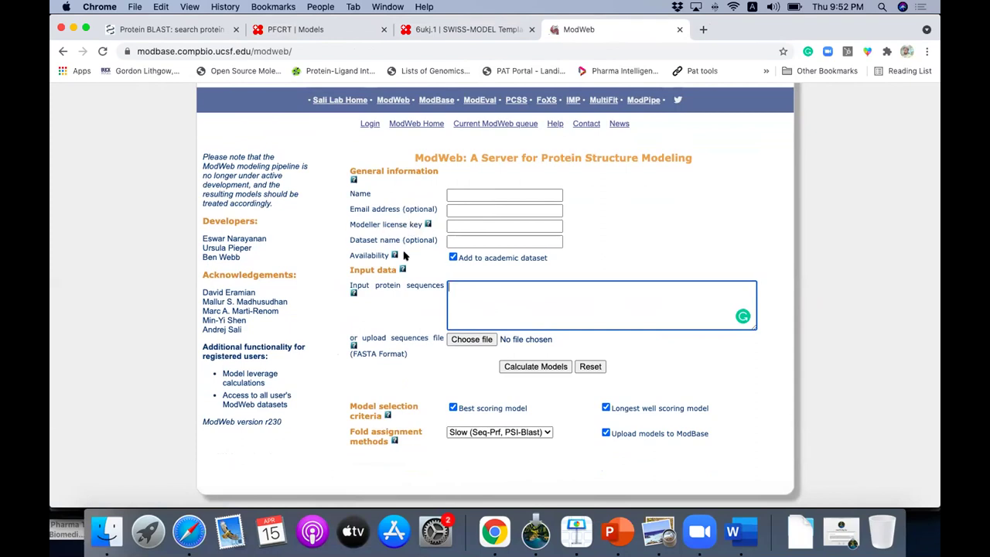
scroll(403, 256, up, 2)
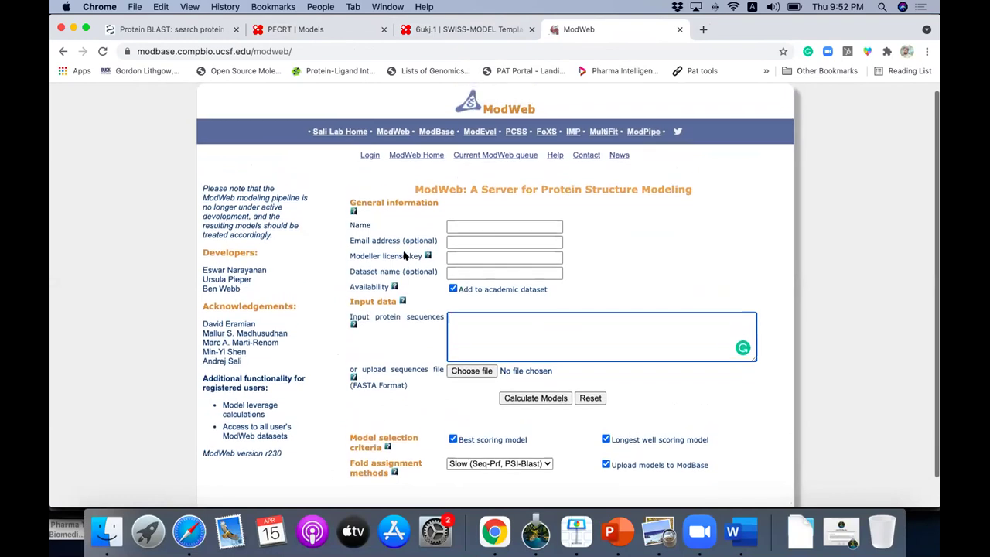
scroll(403, 255, up, 1)
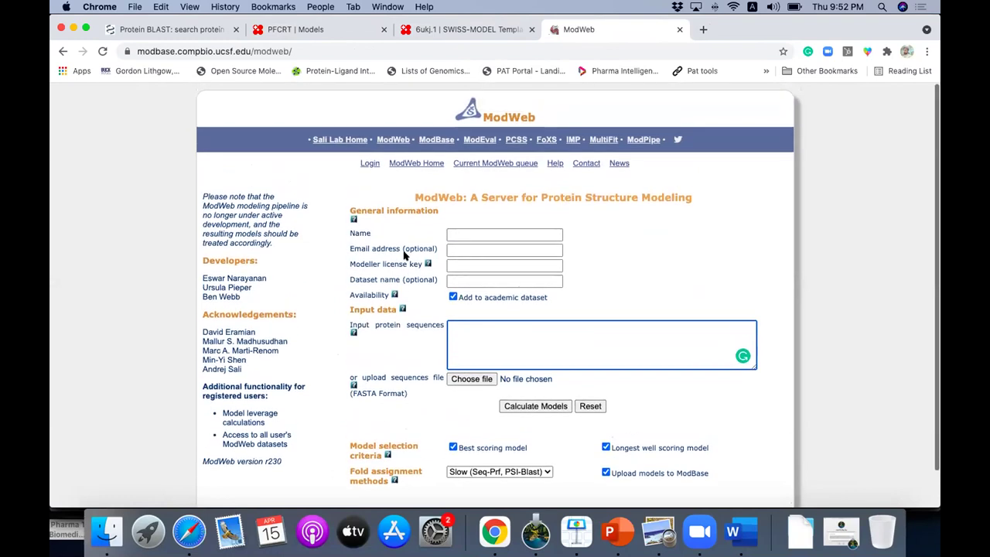
- Open the Sali Lab home page from ModWeb and review its list of modelling resources
click(348, 142)
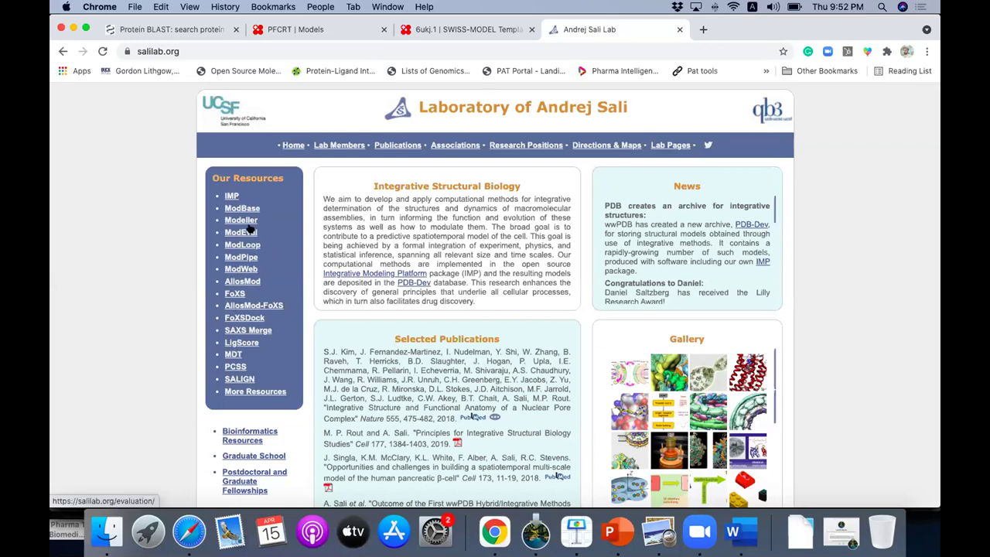
scroll(252, 230, down, 1)
scroll(252, 230, down, 1)
scroll(249, 230, up, 2)
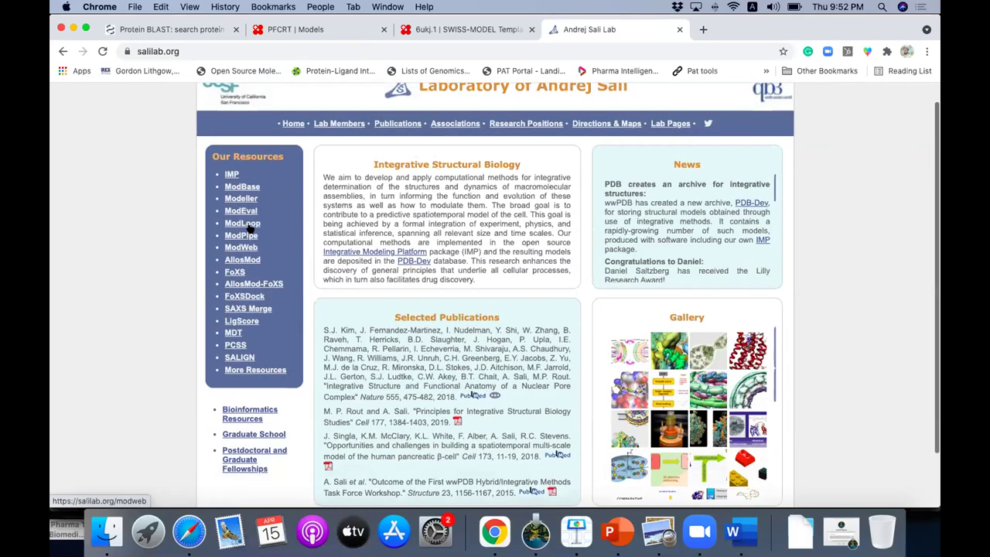
scroll(251, 229, up, 1)
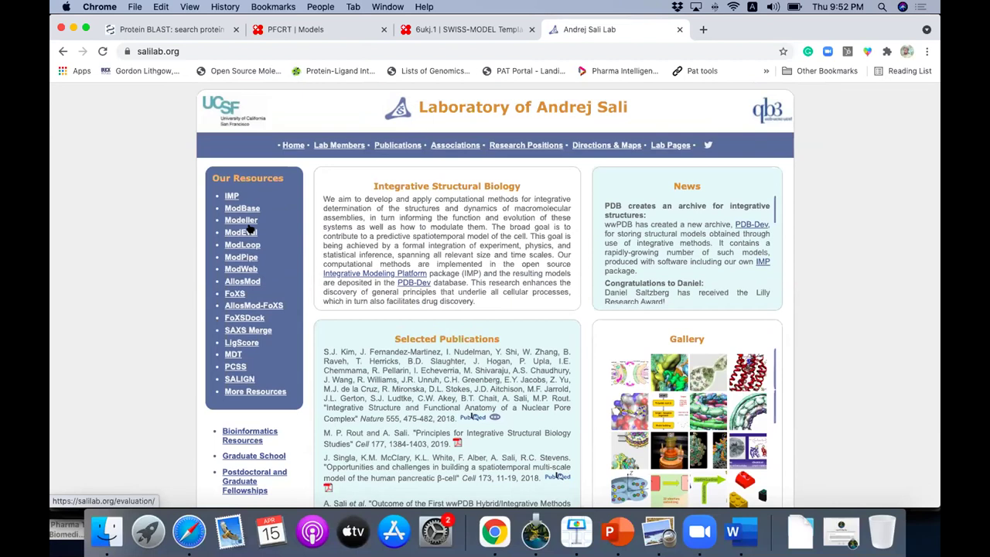
scroll(251, 229, up, 1)
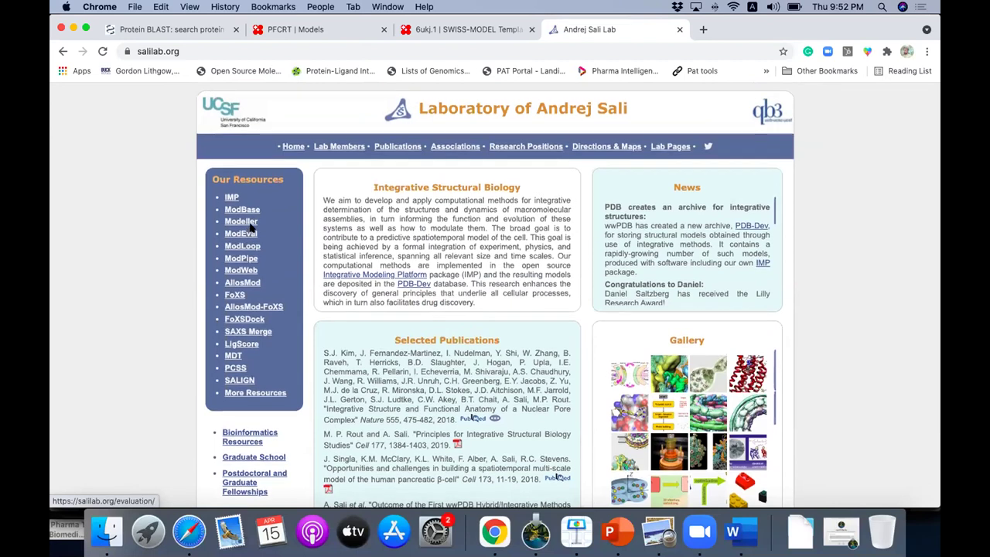
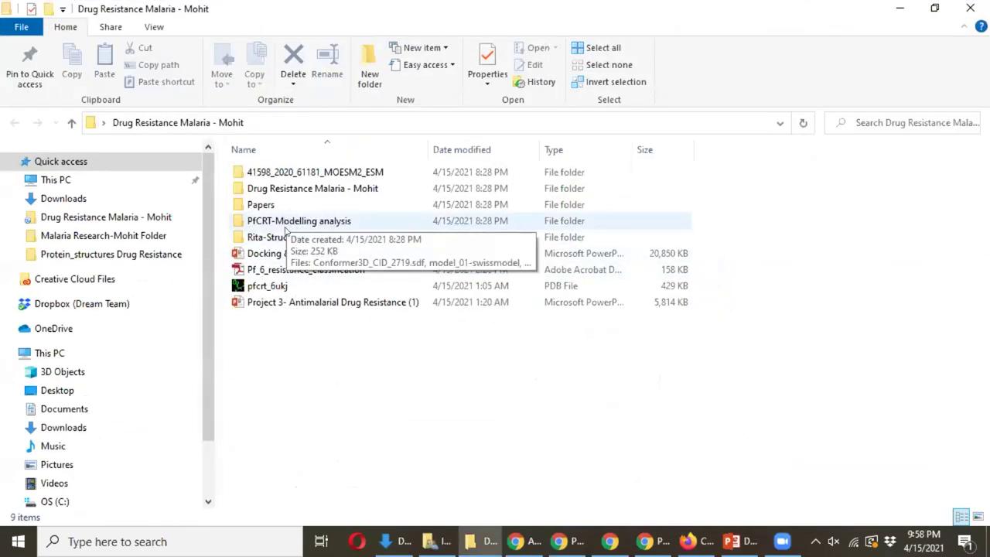
- Open the pfcrt_6ukj PDB file in PyMOL, inspect the structure from another angle, and close the session
click(281, 289)
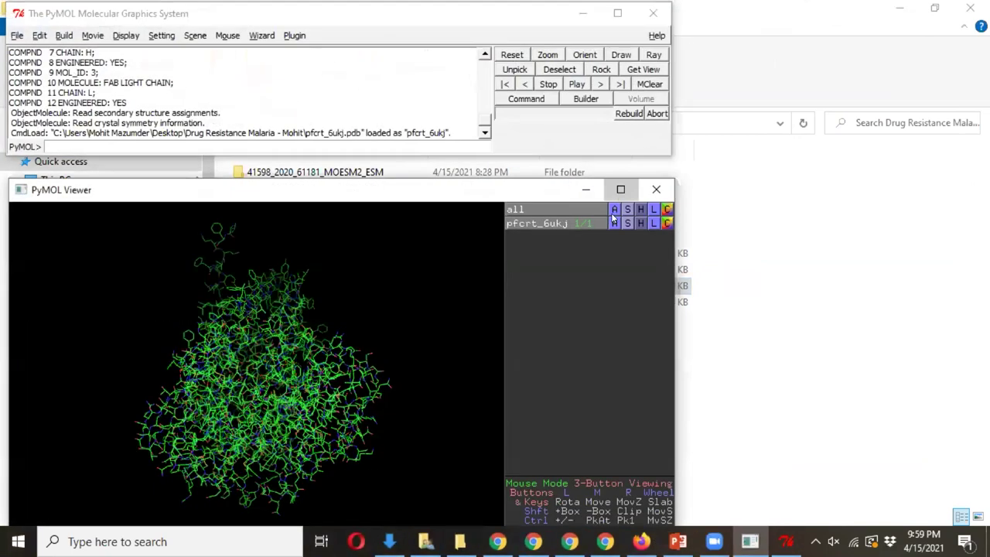
click(620, 190)
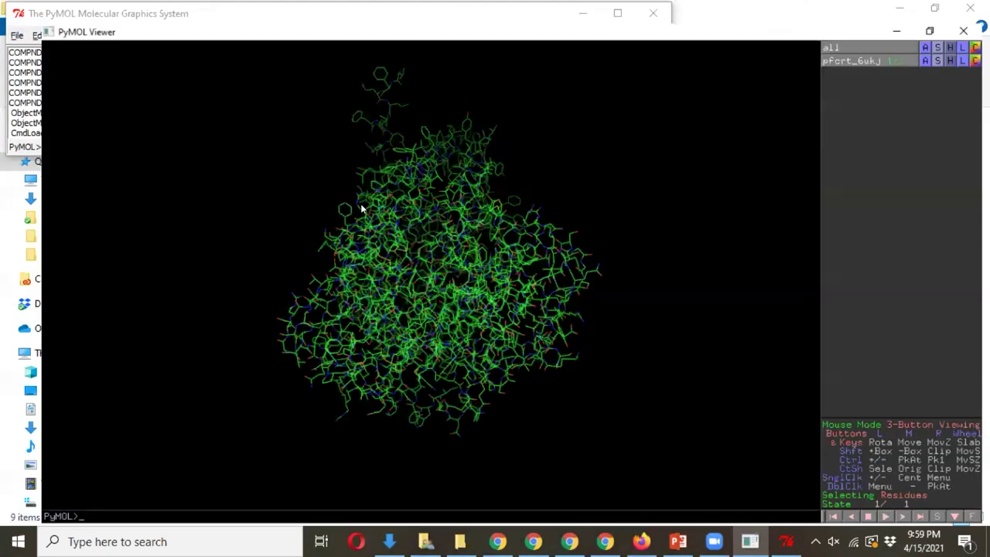
drag(483, 168, 742, 503)
click(786, 541)
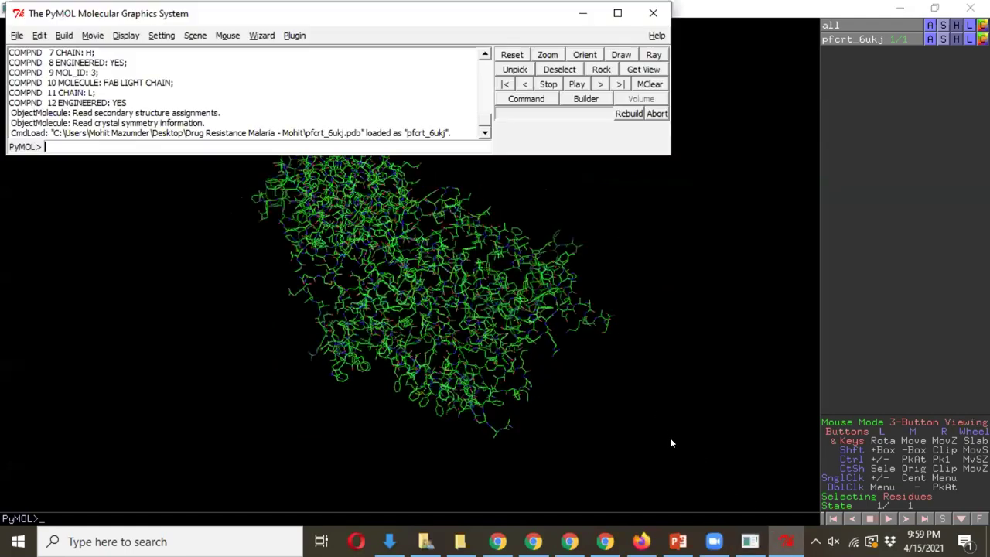
click(124, 35)
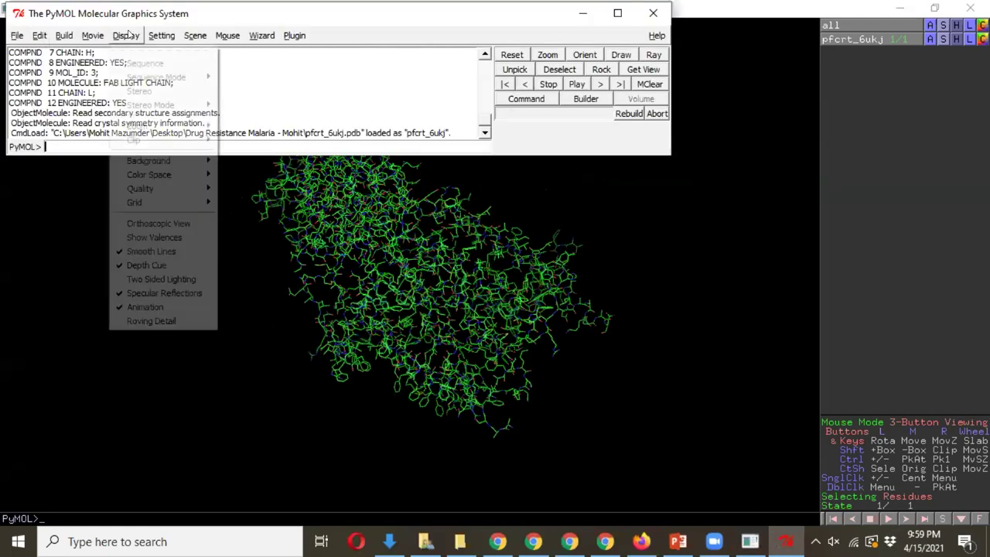
click(17, 35)
click(189, 252)
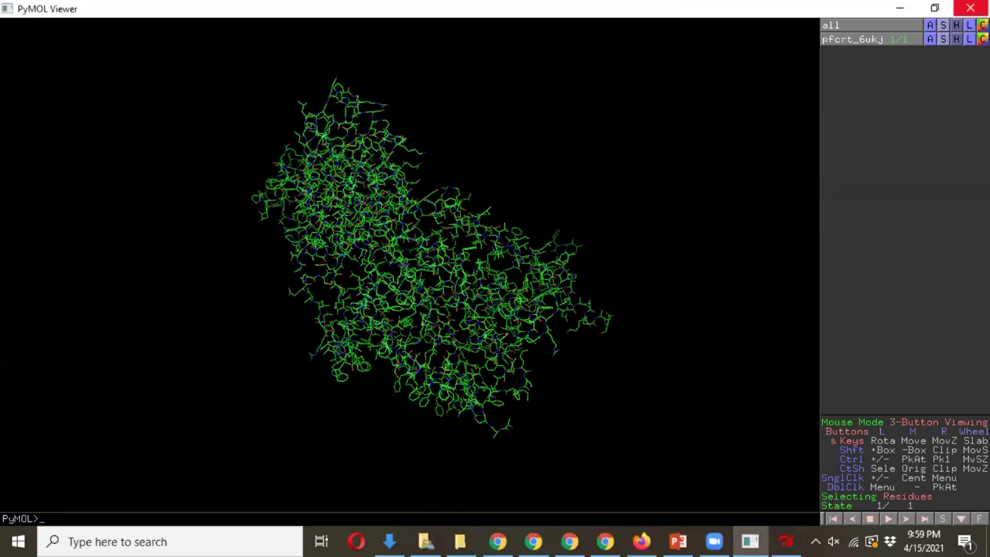
click(971, 8)
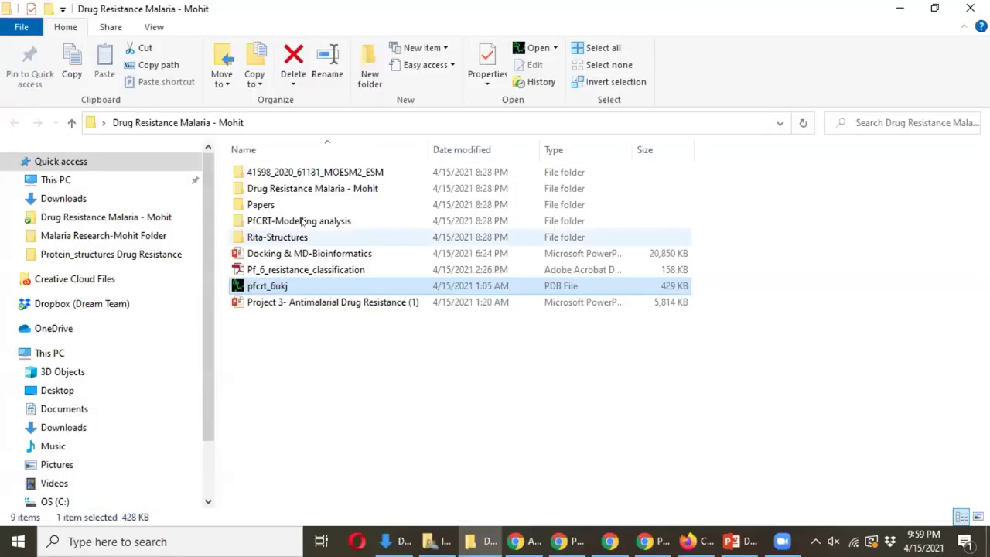
- Open PfCRT_inward-facing from the 41598_2020_61181_MOESM2_ESM folder in PyMOL and enlarge the viewer to full screen
double_click(337, 171)
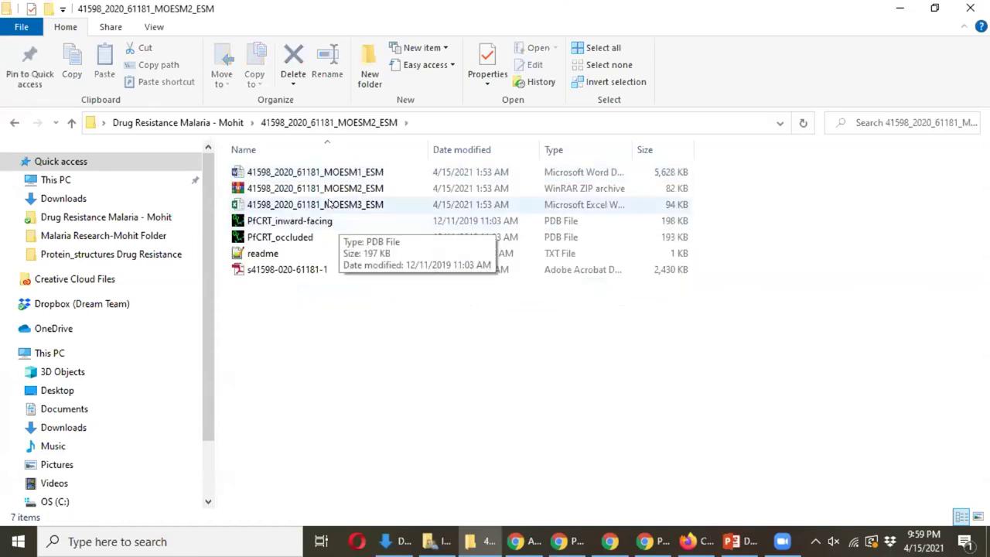
click(312, 223)
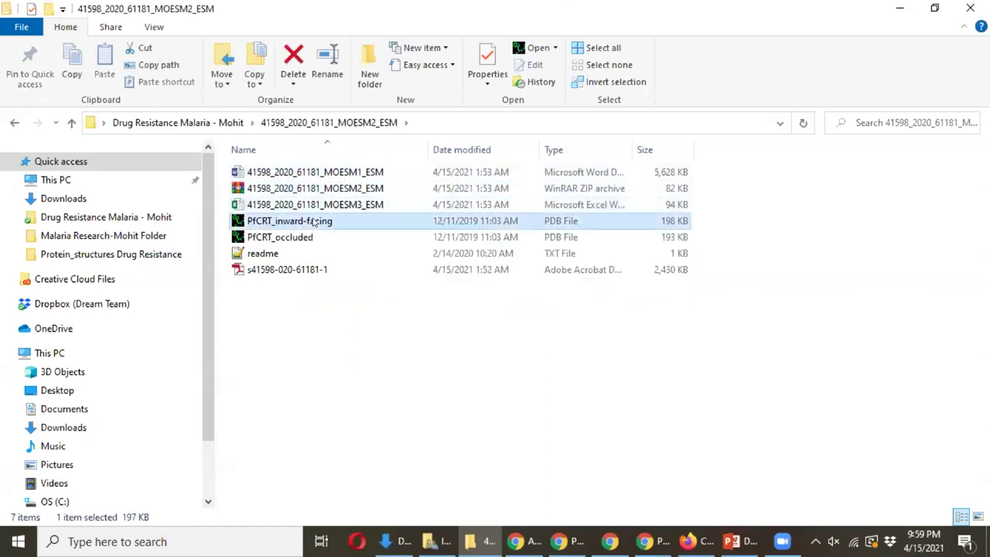
double_click(313, 222)
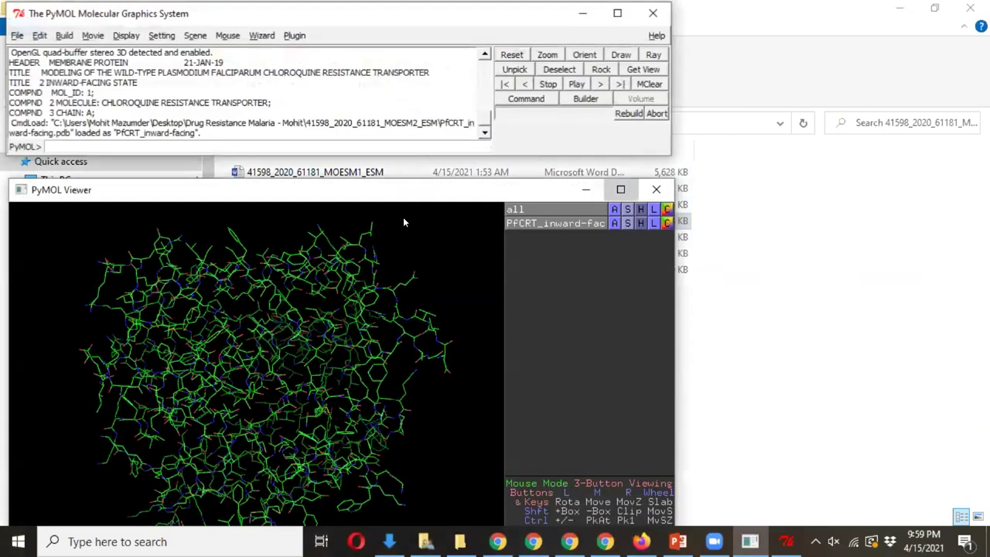
double_click(399, 189)
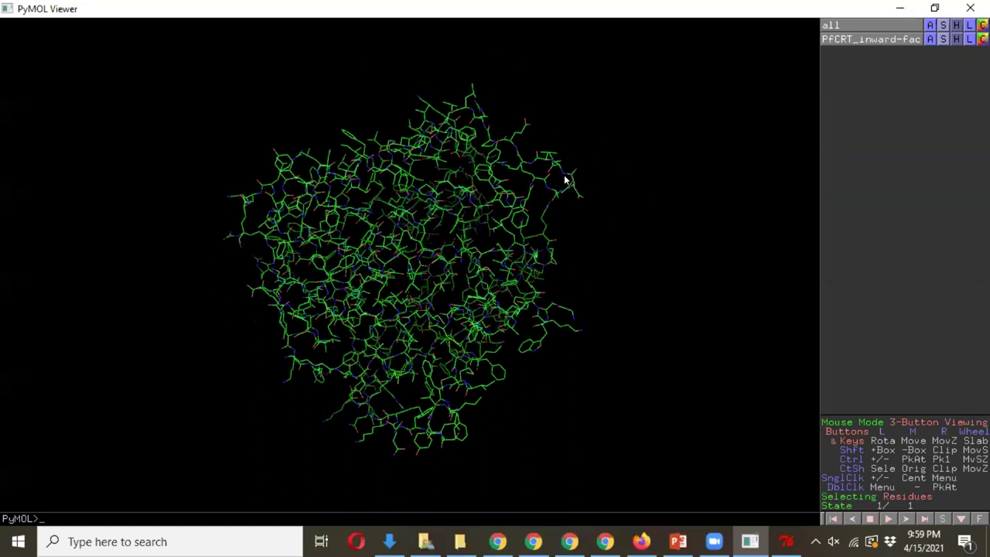
- Display the amino acid sequence of PfCRT_inward-facing and select lysine residue 76 in it
drag(436, 290, 936, 525)
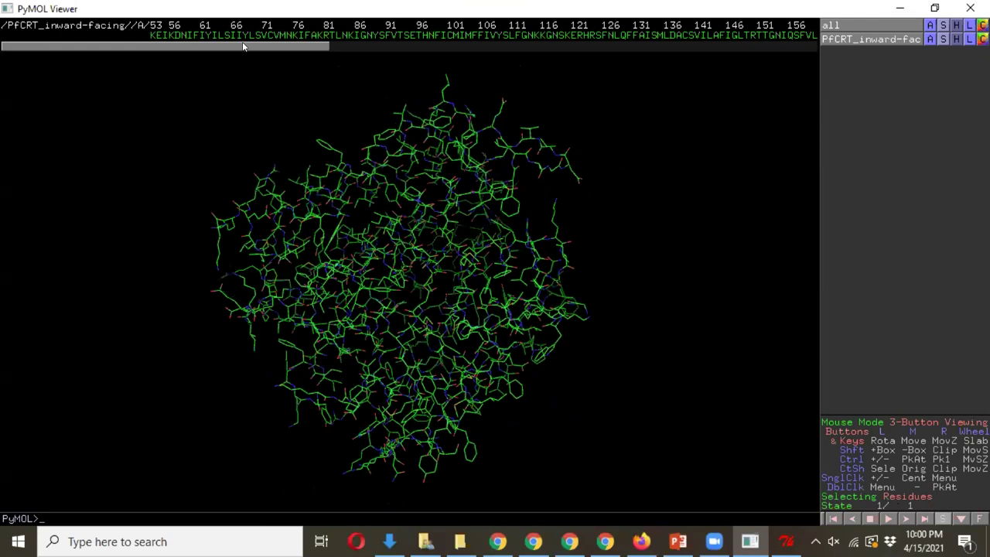
drag(747, 81, 275, 83)
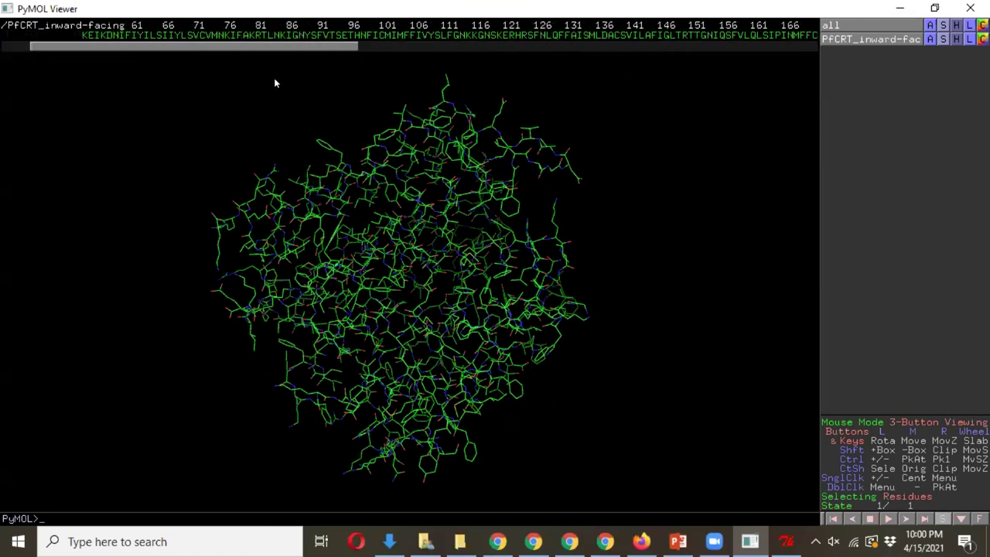
click(227, 37)
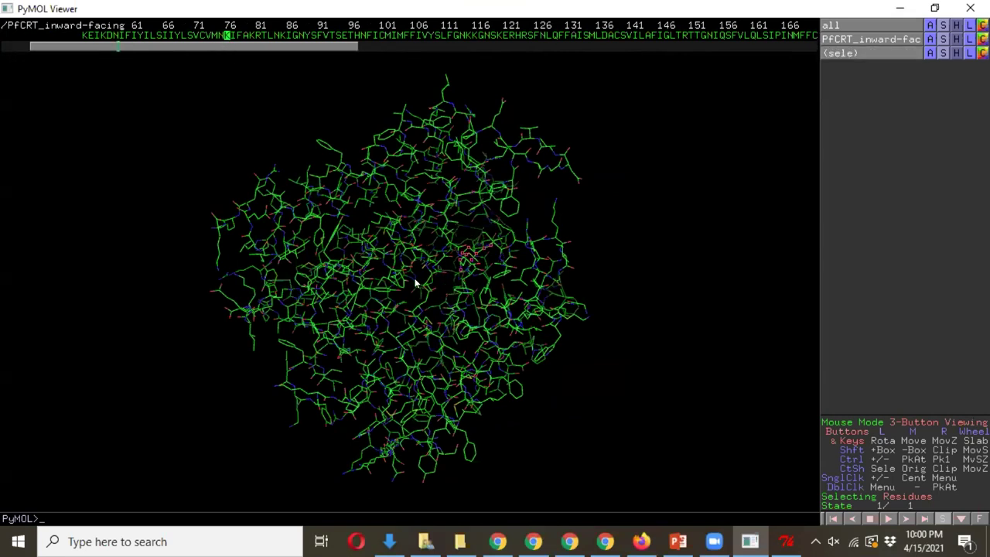
- Hide every representation of PfCRT_inward-facing and show the structure as cartoon
drag(387, 243, 773, 183)
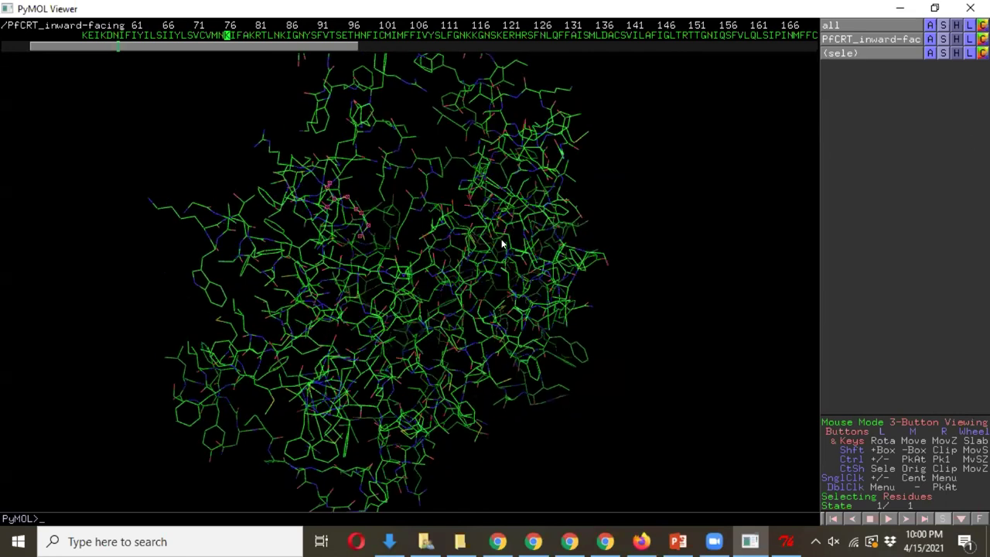
drag(491, 253, 504, 230)
drag(677, 252, 960, 57)
click(958, 53)
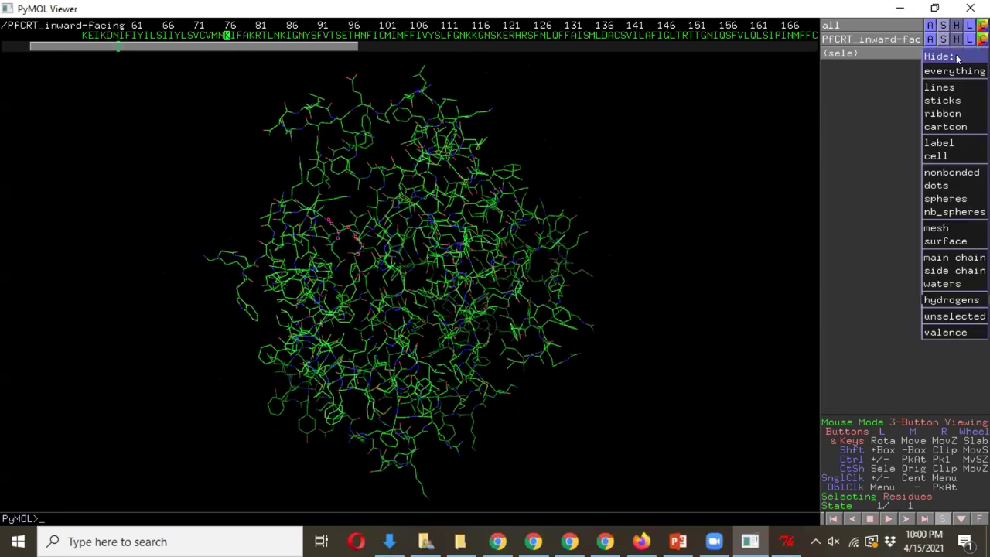
click(948, 70)
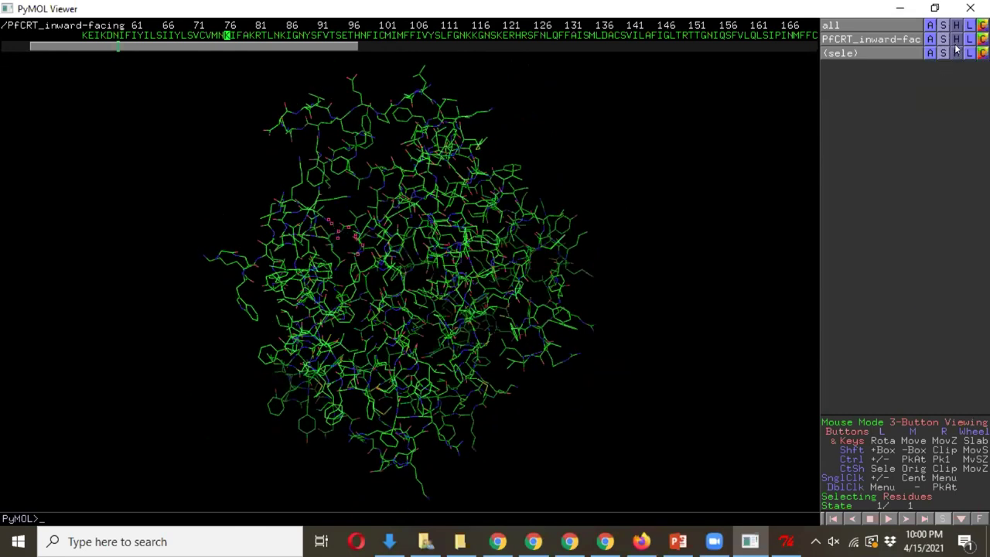
drag(956, 41, 946, 54)
click(944, 40)
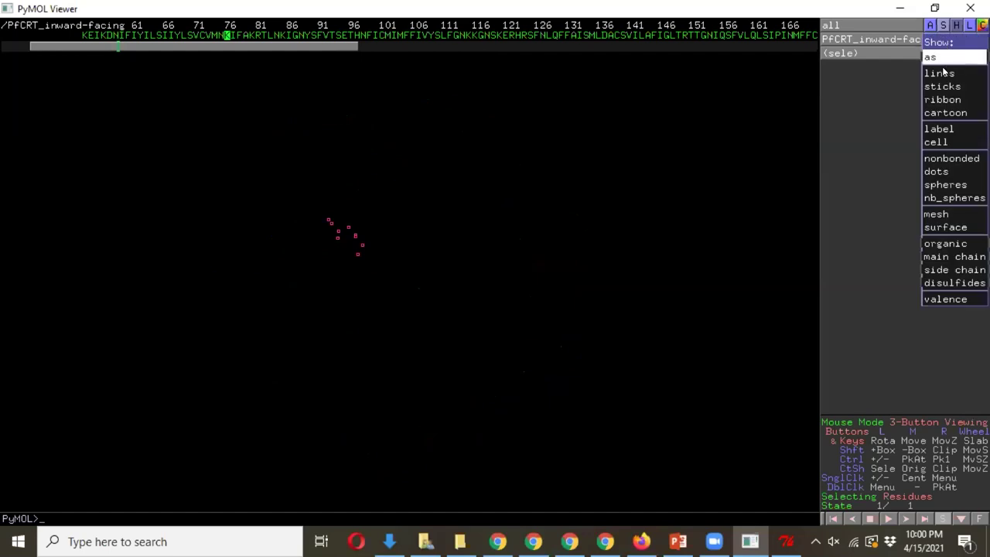
click(945, 115)
drag(302, 351, 780, 504)
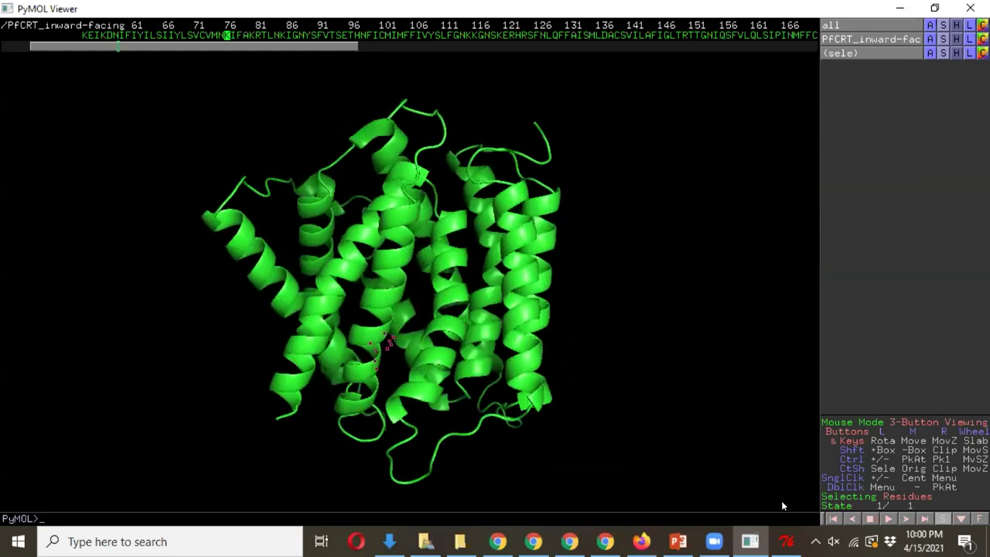
- Turn on cylindrical helices for the cartoon display and inspect the structure
click(787, 542)
click(163, 35)
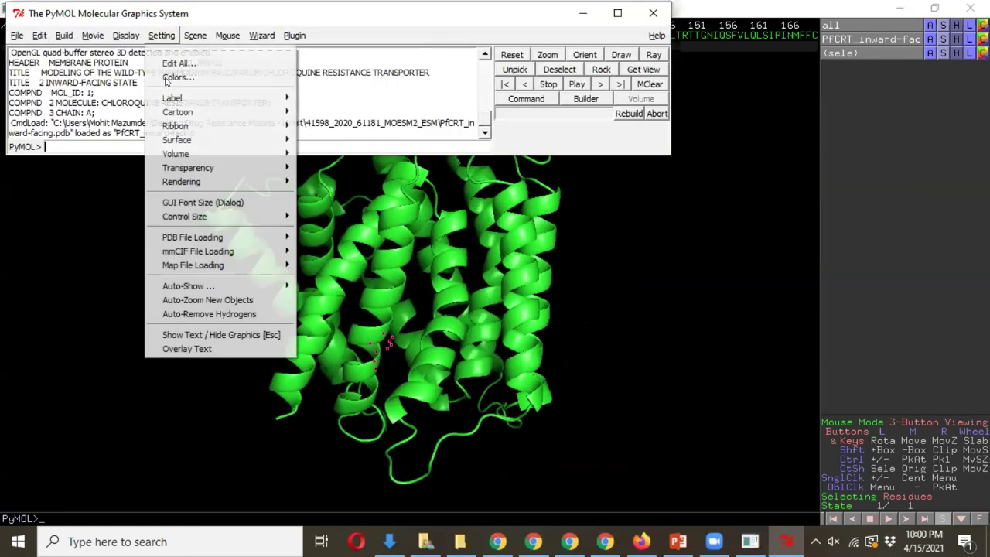
mouse_move(192, 170)
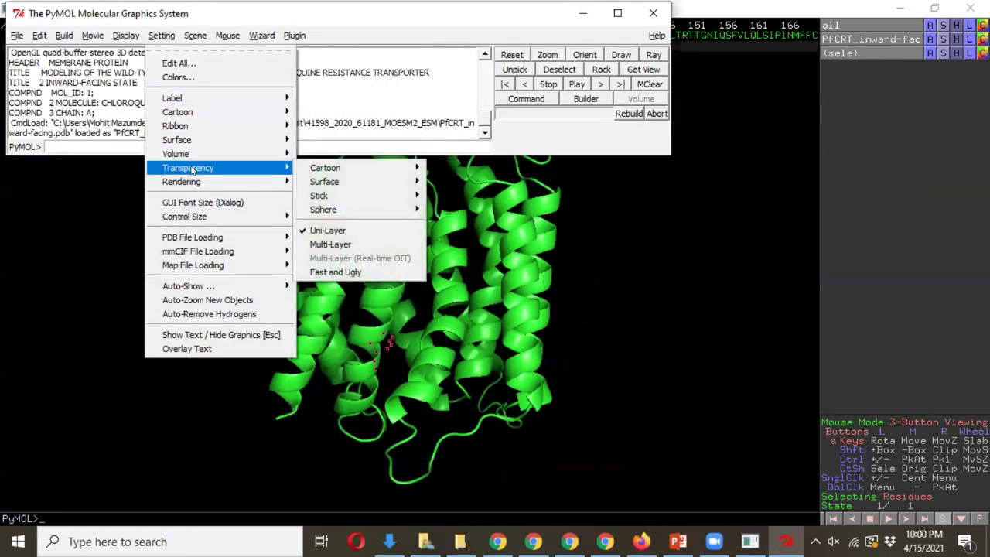
mouse_move(199, 141)
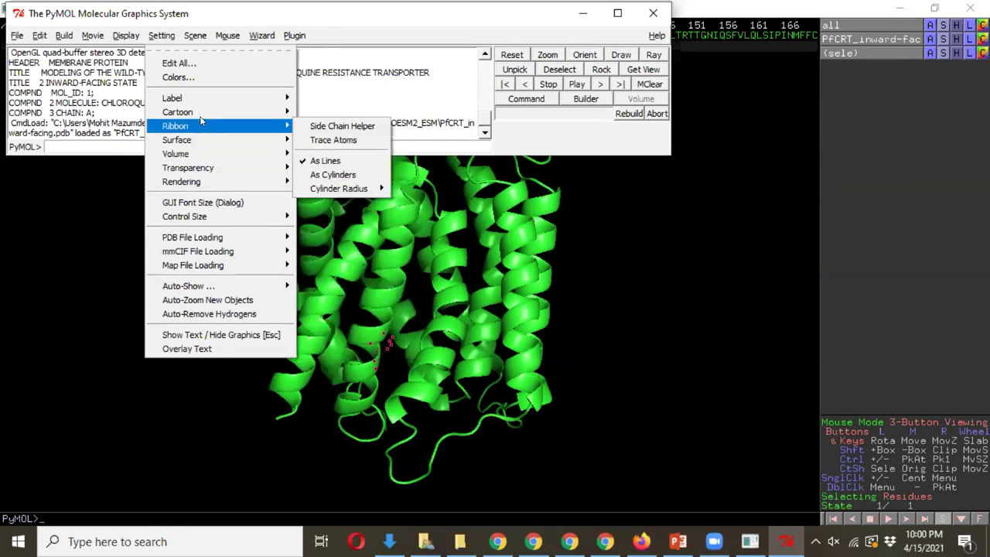
mouse_move(205, 112)
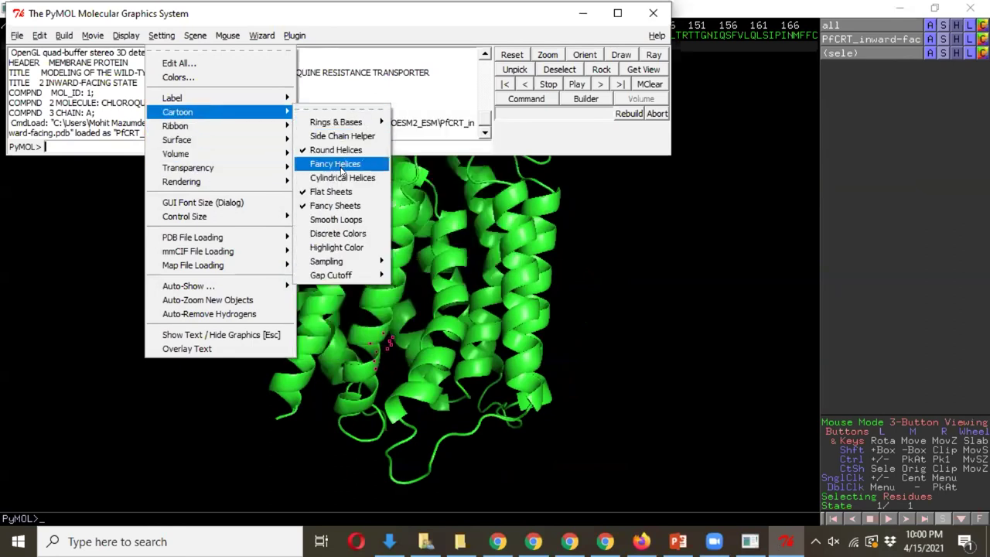
click(342, 177)
drag(341, 177, 143, 49)
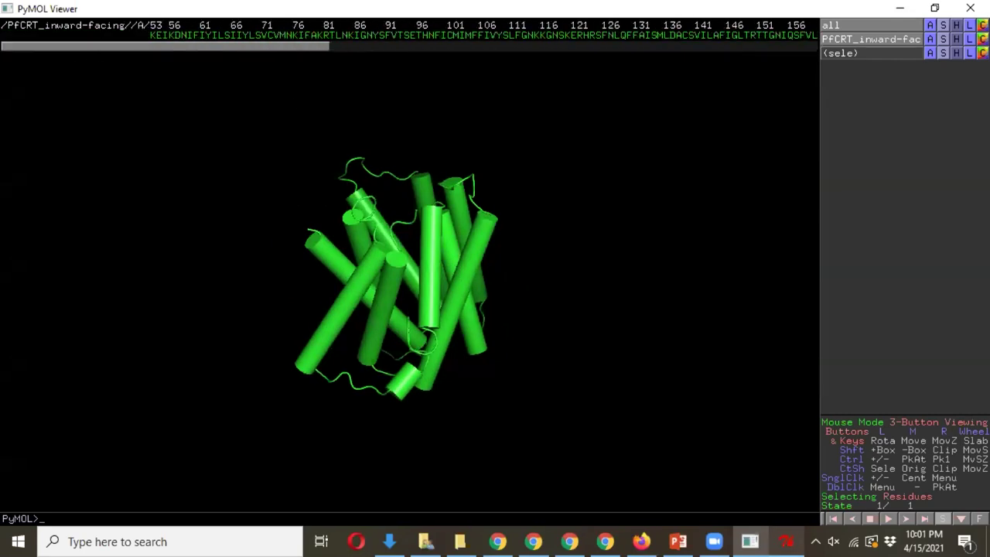
- Load the pfcrt_6ukj PDB file from the Drug Resistance Malaria folder alongside the inward-facing model
click(786, 541)
click(17, 37)
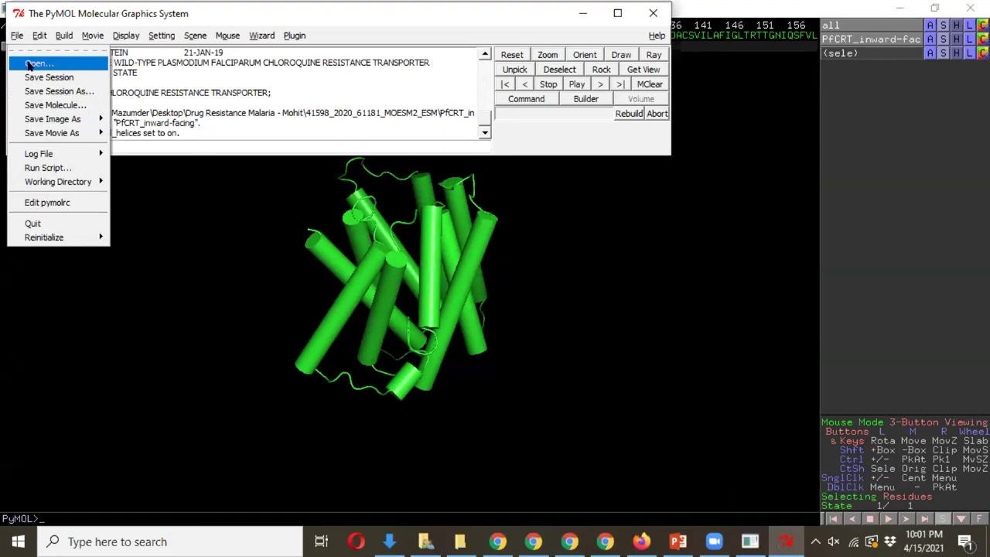
click(30, 67)
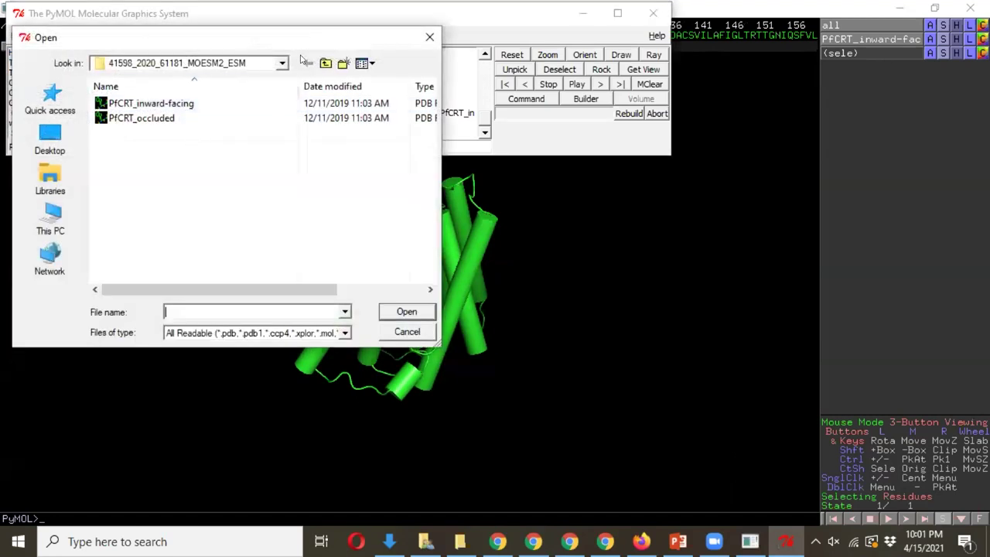
click(282, 63)
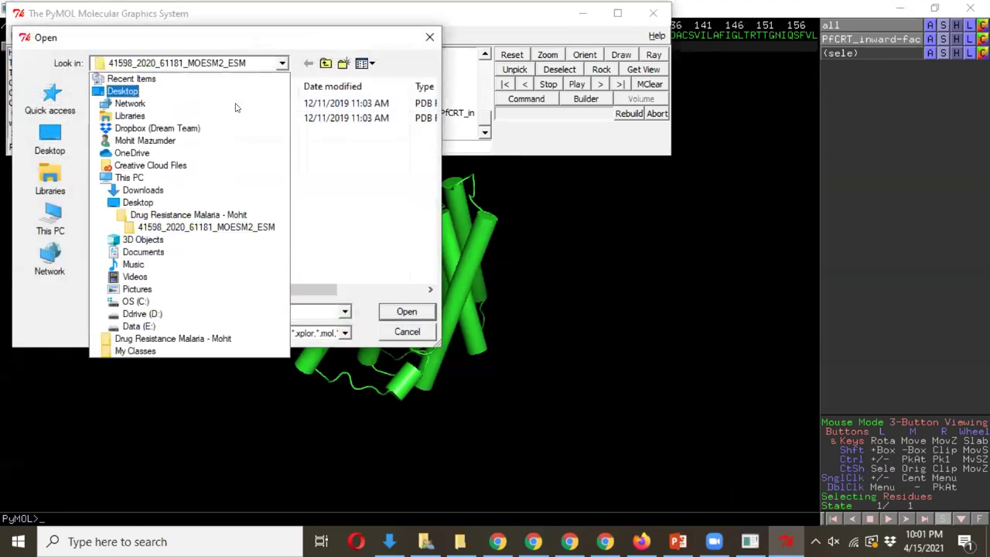
click(210, 214)
click(155, 178)
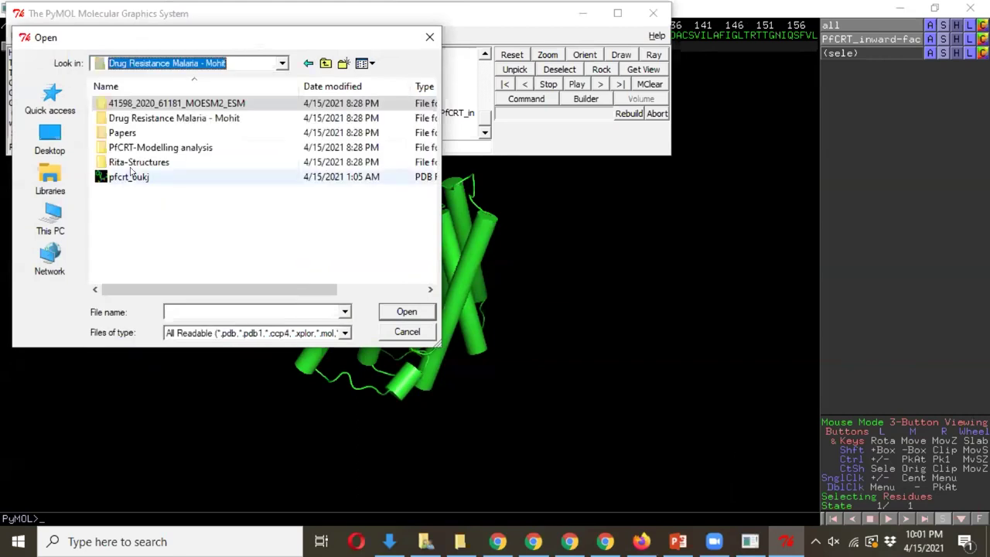
double_click(175, 178)
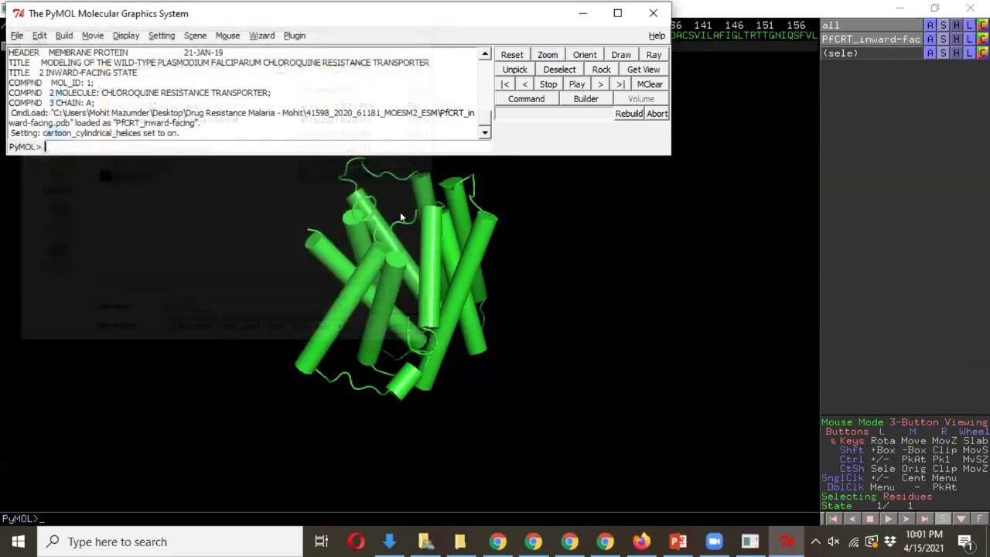
- Align pfcrt_6ukj to the PfCRT_inward-facing molecule by its CA atoms
click(561, 211)
drag(561, 211, 450, 346)
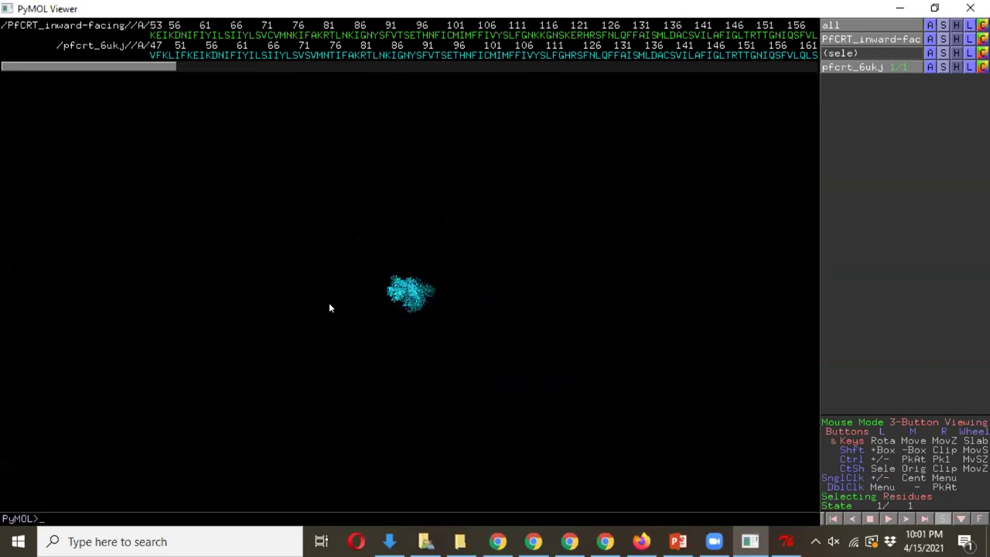
drag(264, 320, 589, 253)
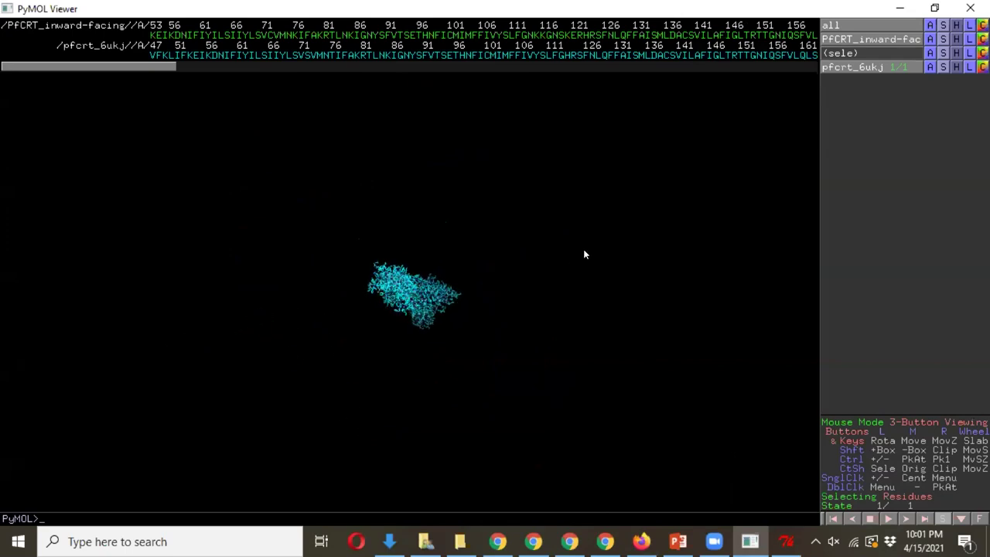
drag(424, 303, 298, 196)
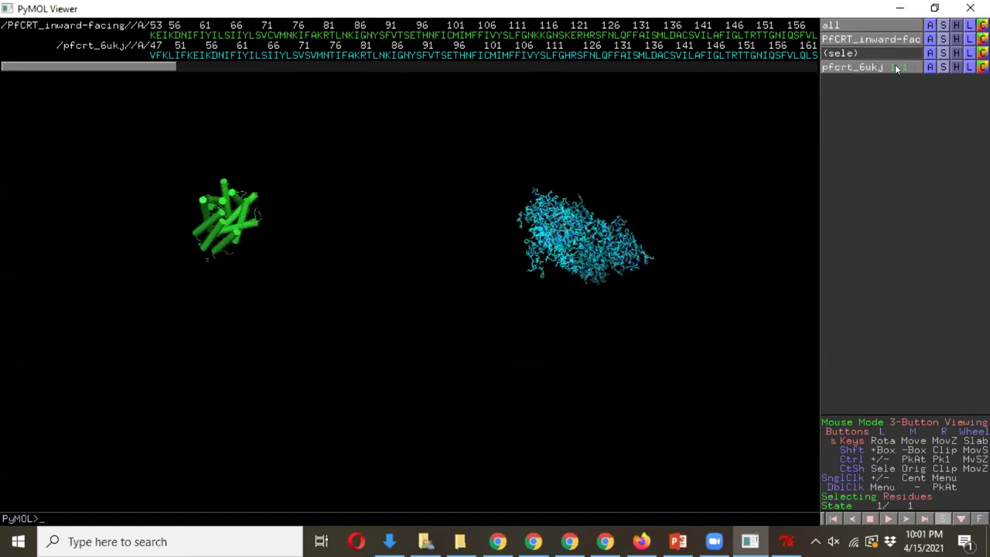
click(929, 67)
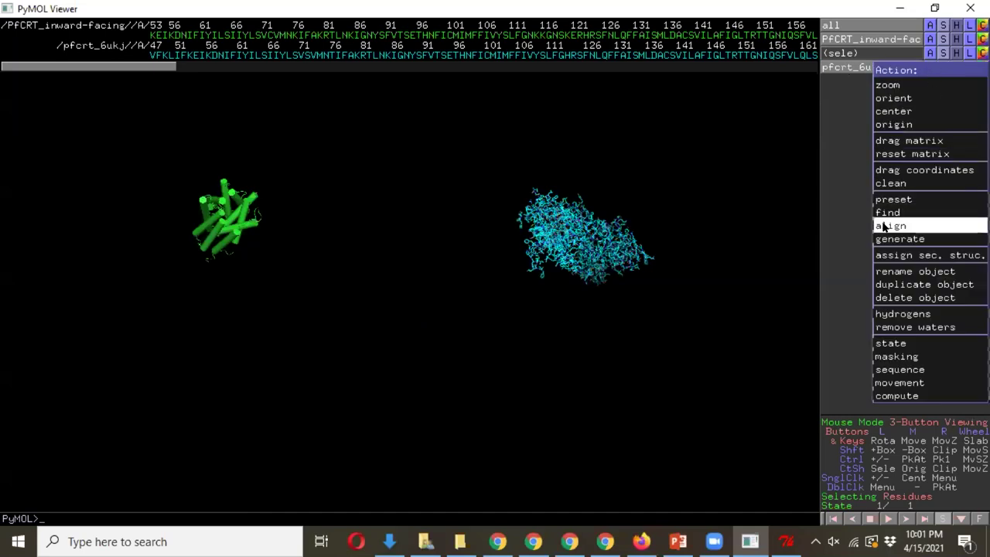
mouse_move(884, 225)
mouse_move(786, 227)
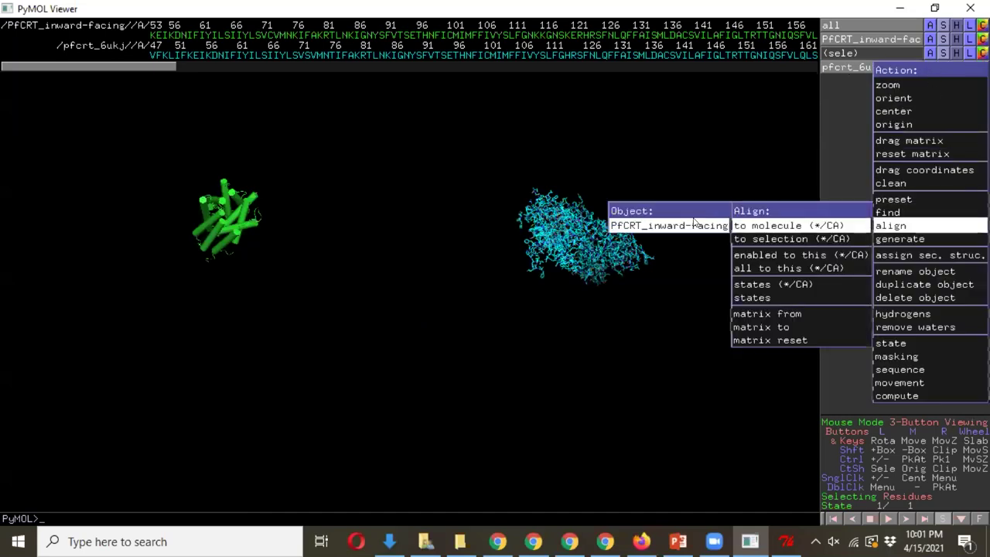
click(695, 224)
drag(231, 229, 657, 147)
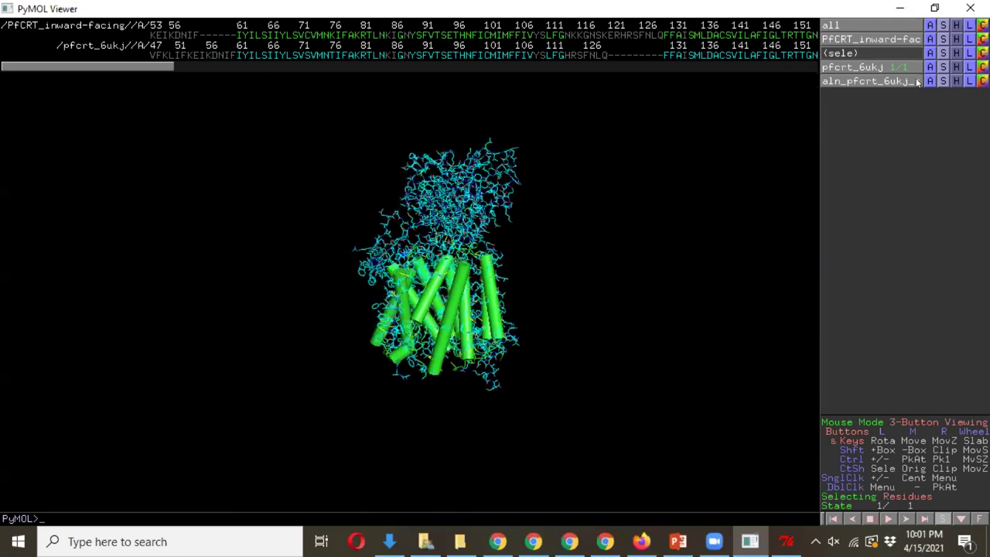
- Hide every representation of pfcrt_6ukj and show it as cartoon
click(859, 67)
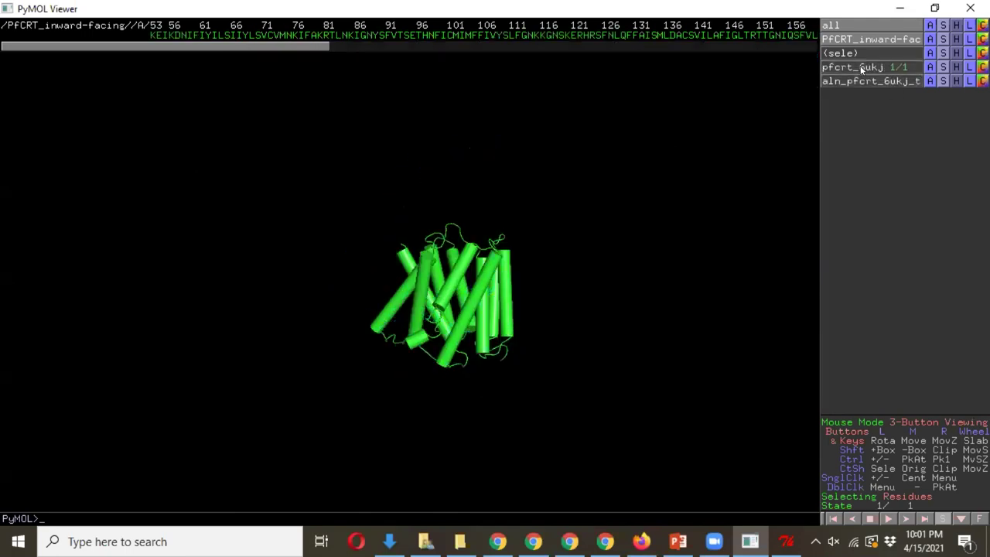
click(861, 68)
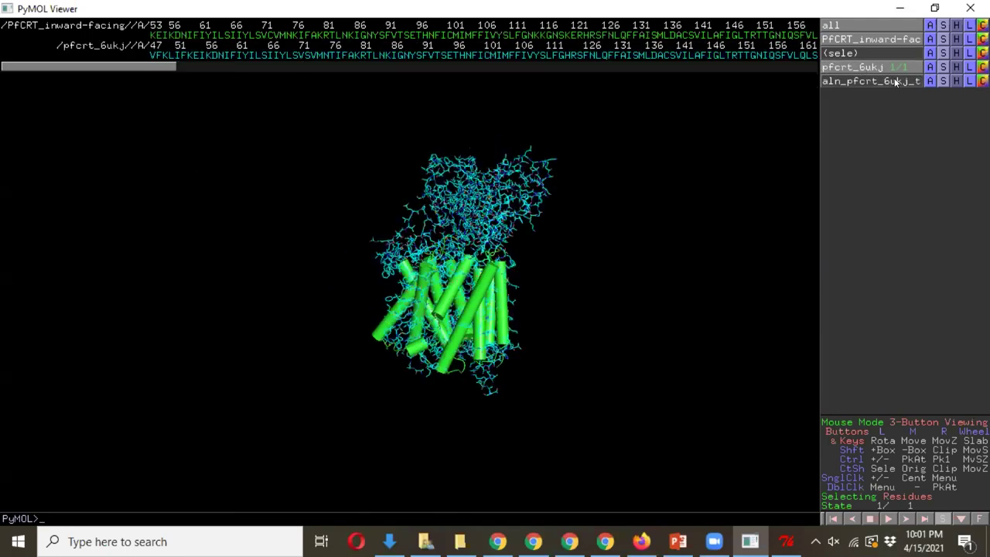
click(957, 68)
click(948, 83)
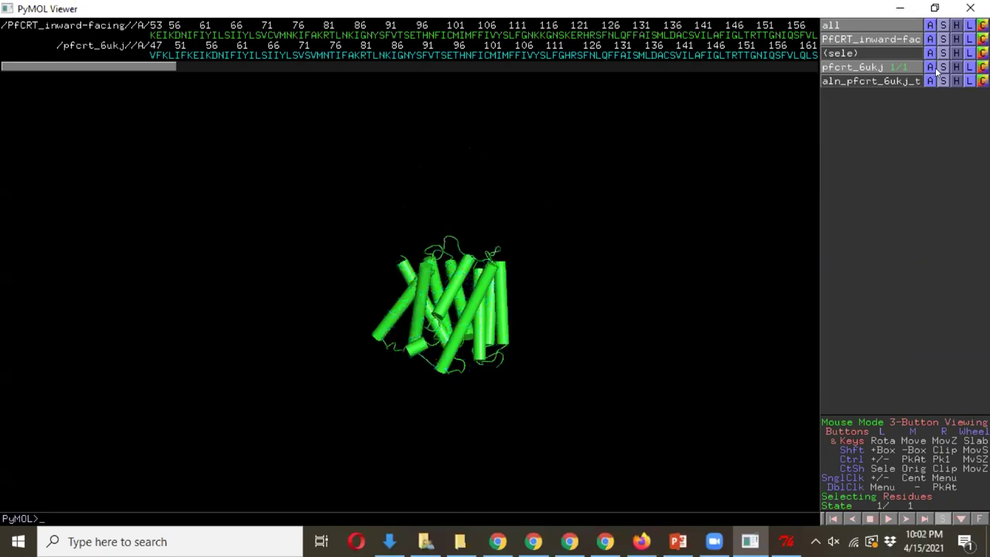
click(943, 69)
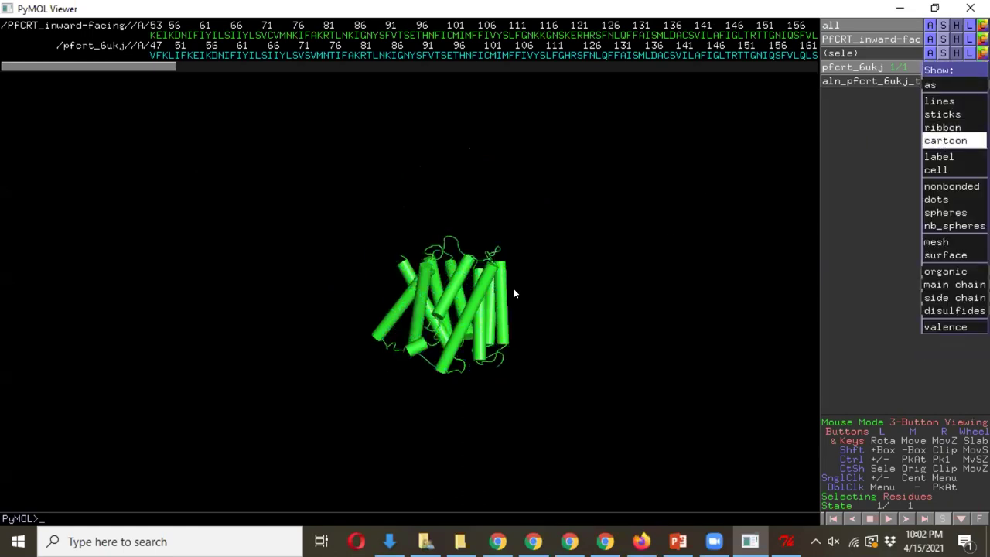
click(946, 140)
drag(373, 287, 400, 182)
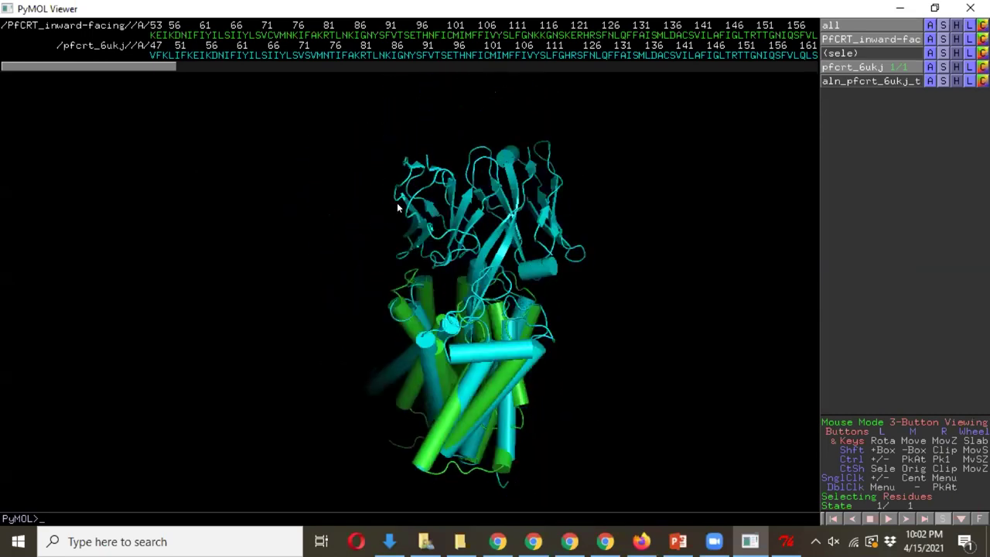
- Examine the superposed structures from several angles and check the alignment's RMS value in the output log
drag(415, 230, 400, 345)
drag(461, 341, 521, 263)
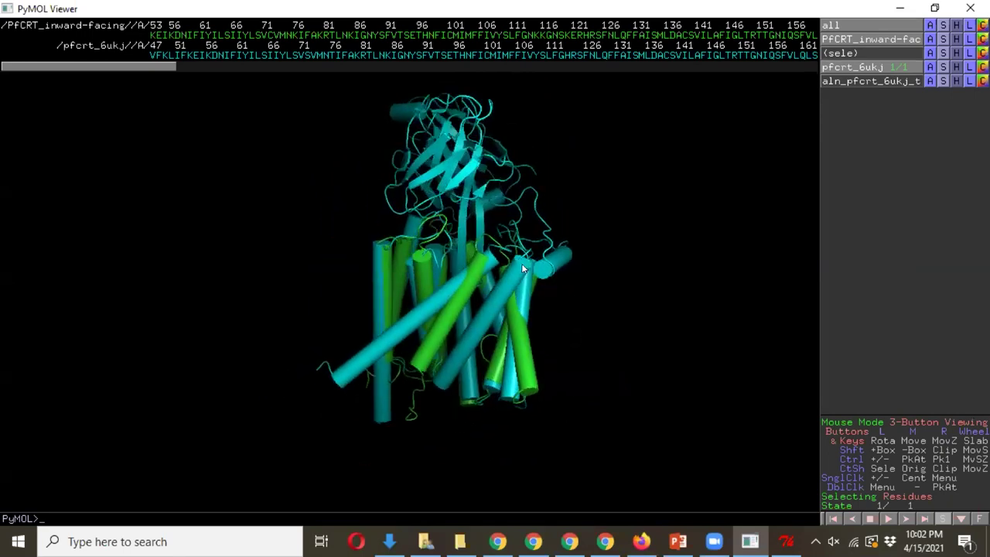
drag(452, 225, 563, 347)
drag(501, 346, 433, 317)
click(788, 542)
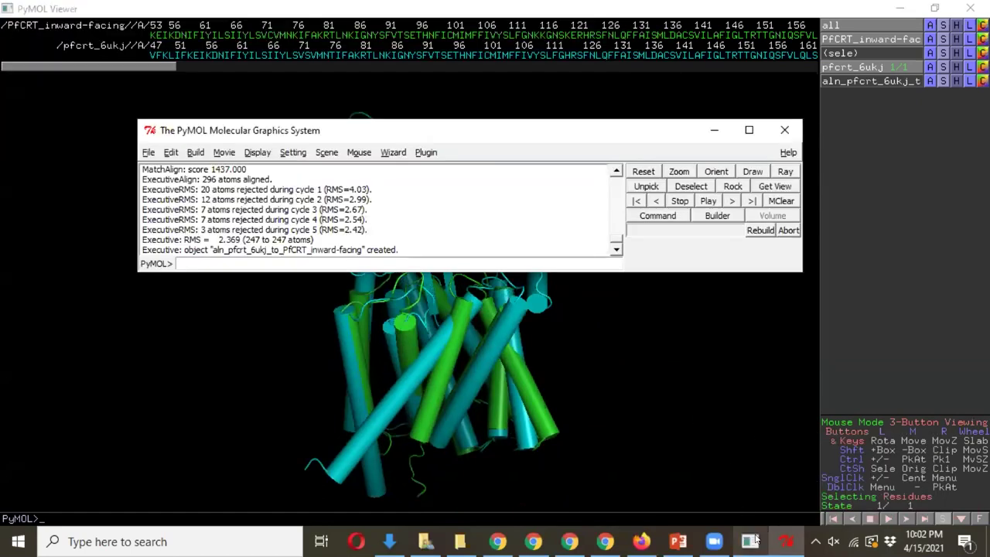
mouse_move(788, 542)
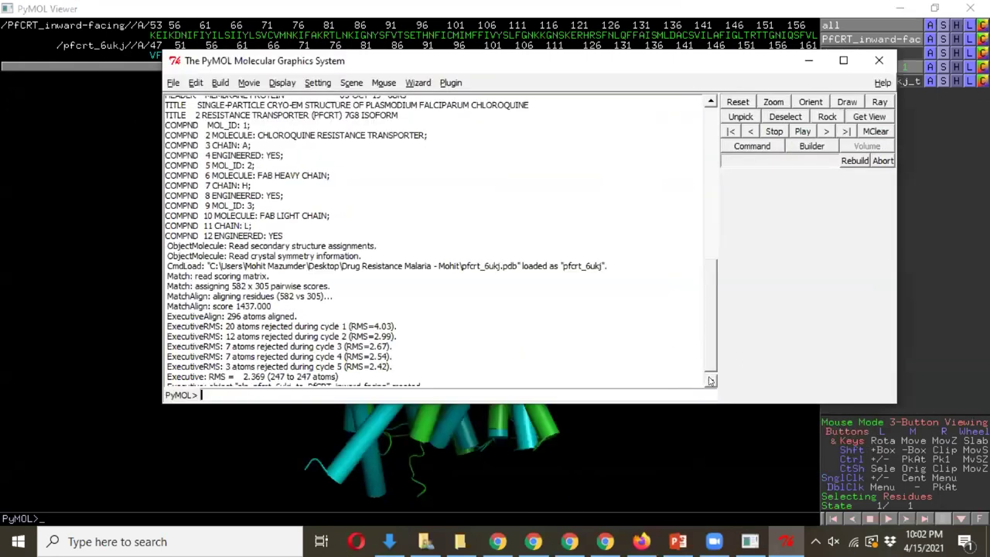
click(711, 381)
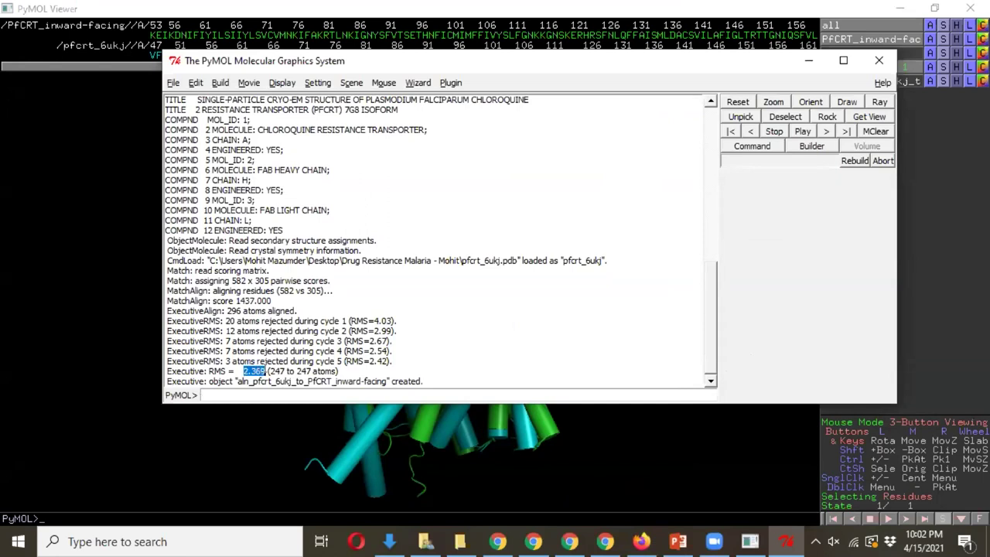
click(663, 451)
drag(466, 307, 441, 298)
drag(438, 340, 832, 92)
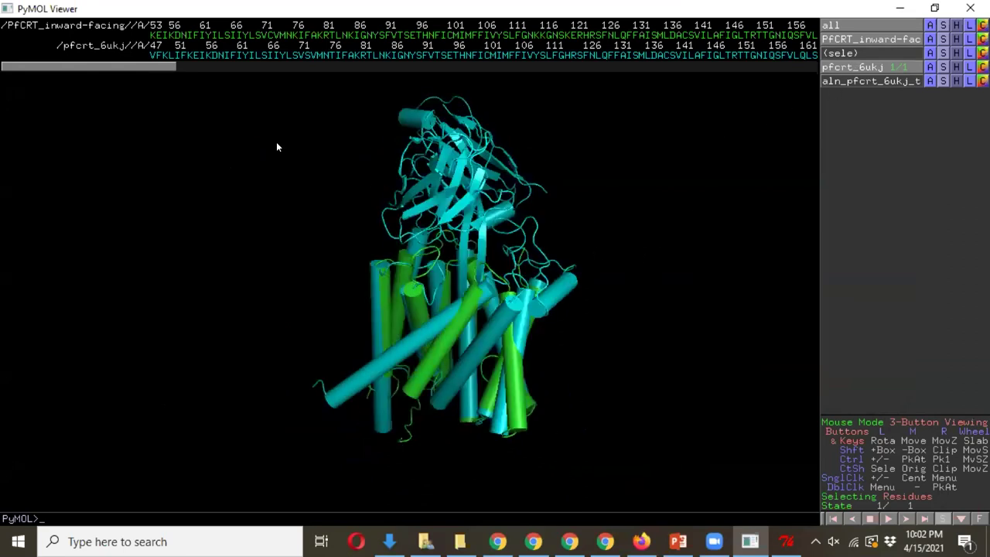
- Browse the sequences of both structures and select residue Y01 in pfcrt_6ukj to locate it in the structure
drag(167, 68, 515, 60)
click(515, 56)
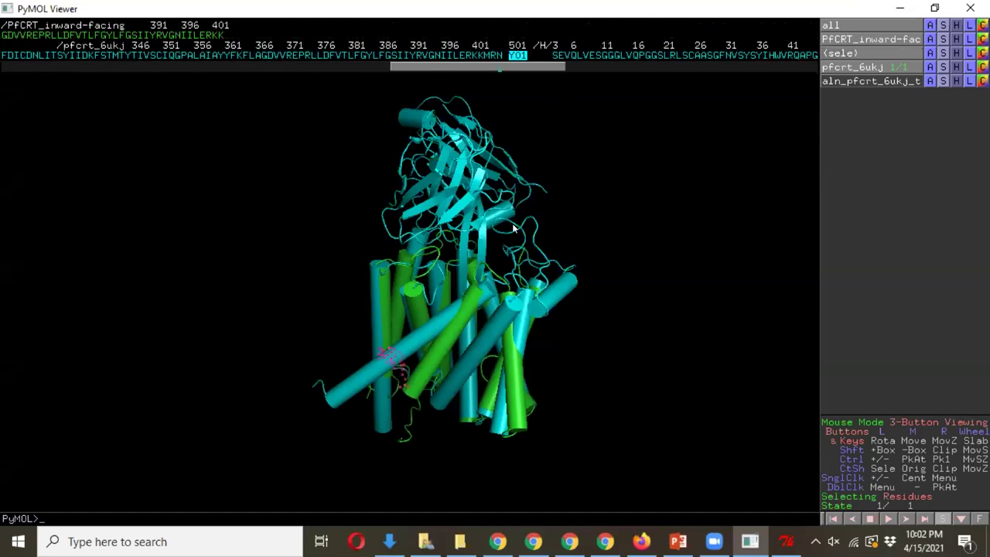
drag(539, 68, 414, 82)
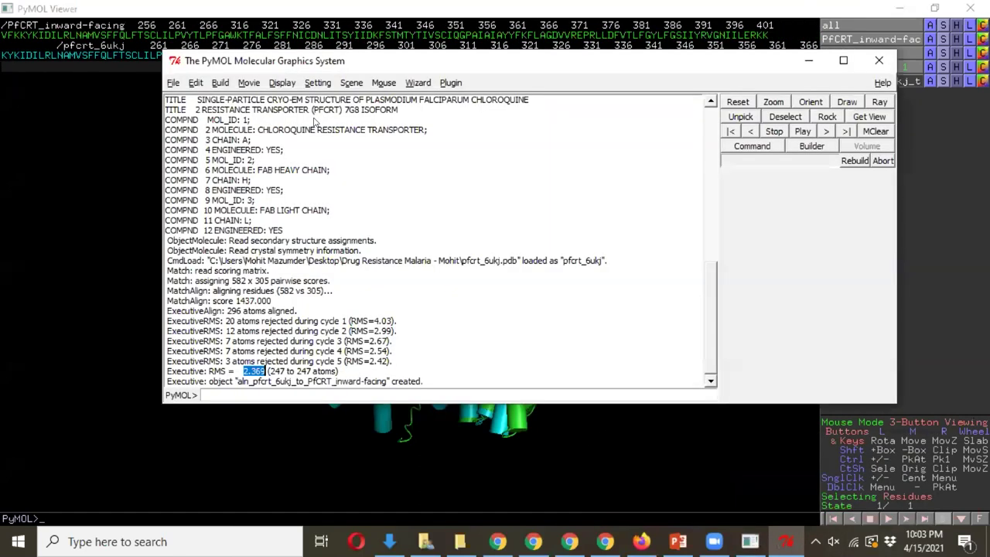
- Set the sequence display mode to chain identifiers for both structures
click(282, 83)
mouse_move(342, 128)
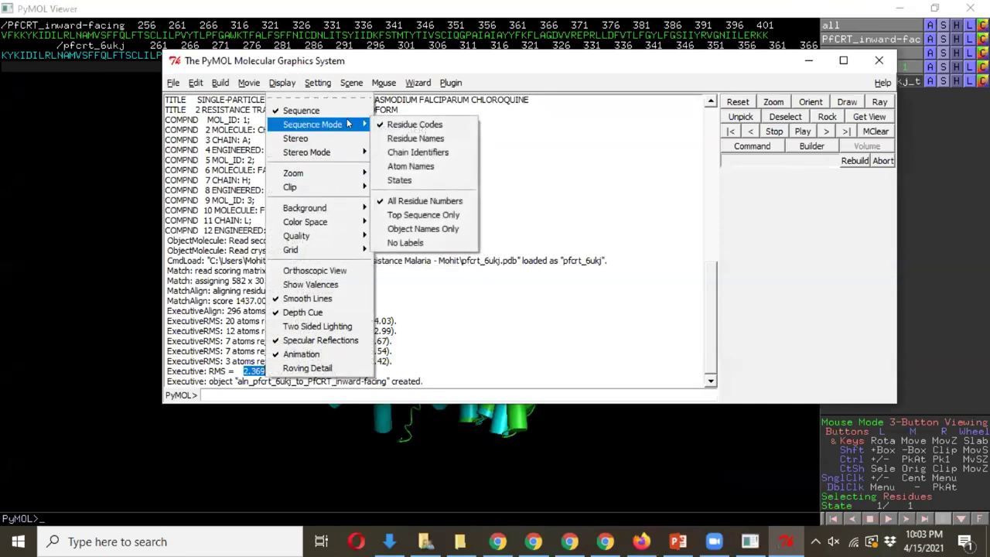
click(403, 154)
click(200, 123)
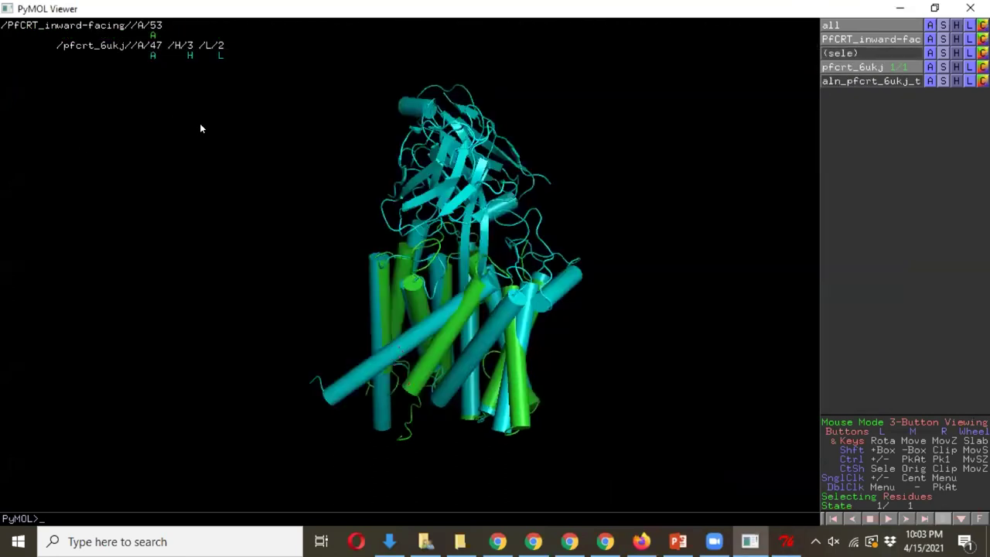
- Select chains A, H and L of pfcrt_6ukj in turn to locate them in the structure, and clear the selection
click(152, 56)
click(152, 56)
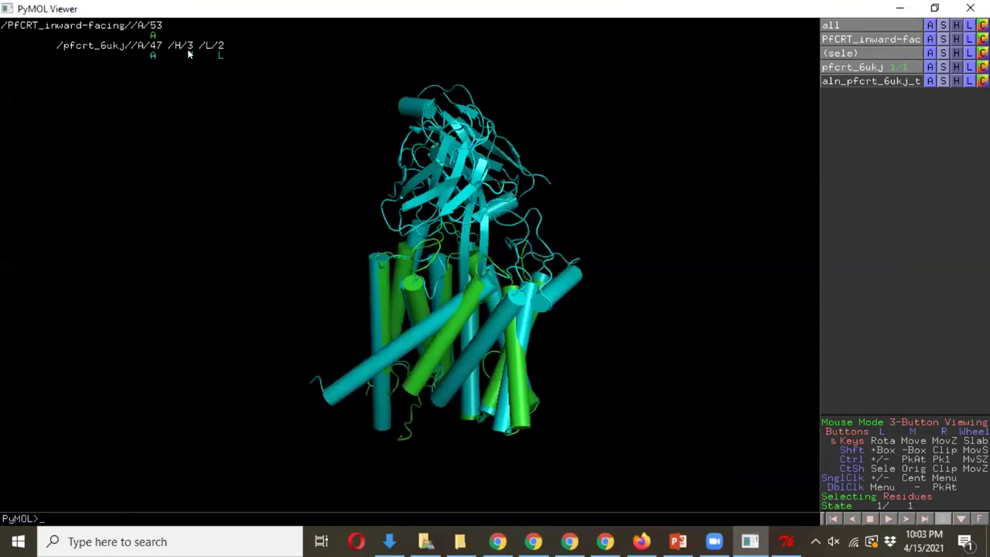
click(189, 55)
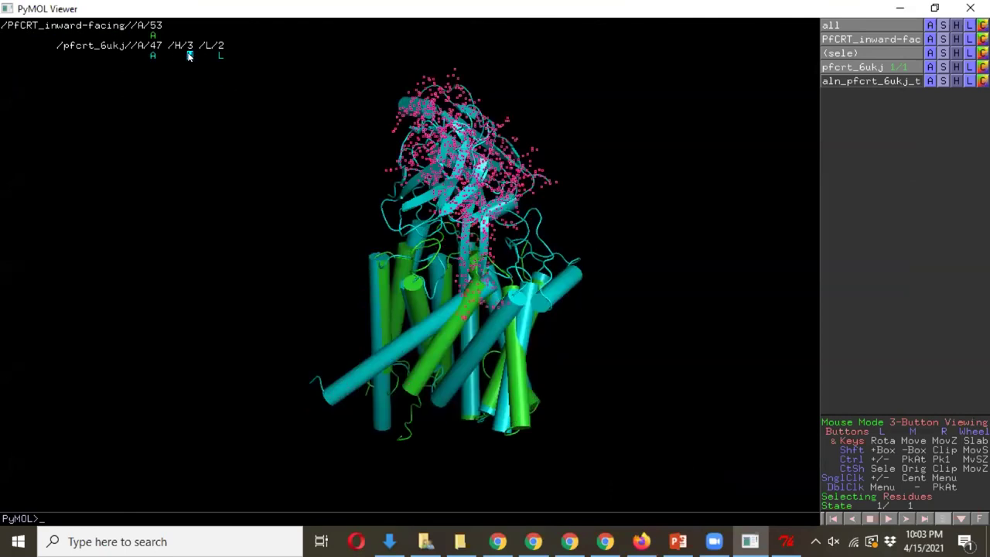
click(189, 56)
click(219, 56)
drag(607, 282, 189, 53)
click(190, 56)
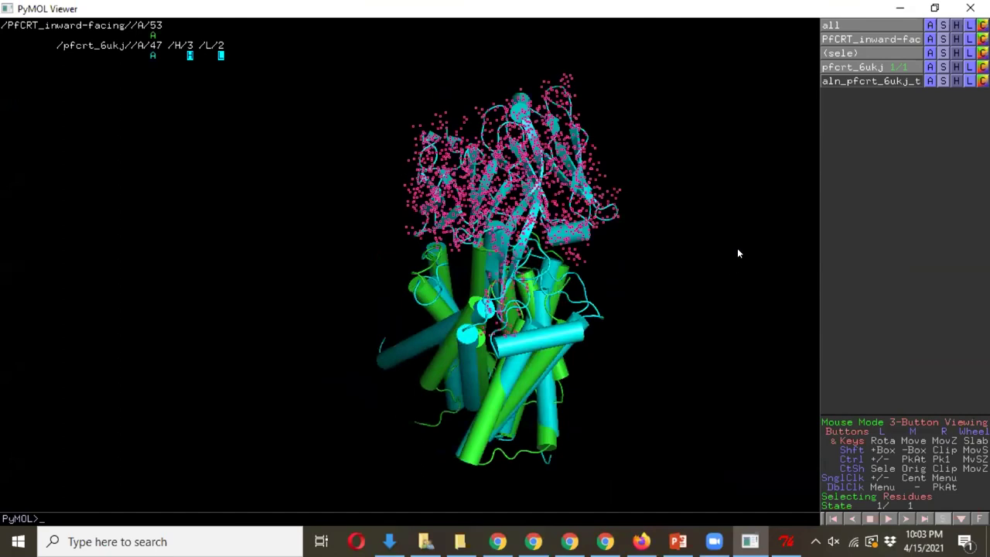
drag(372, 304, 657, 281)
click(657, 281)
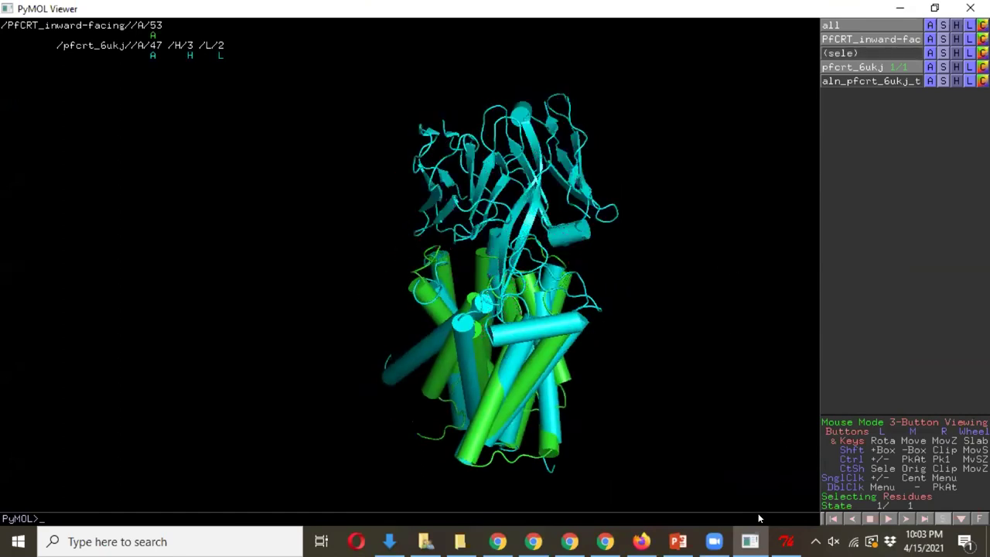
- Set the sequence display mode to residue codes for both structures
click(851, 475)
click(282, 83)
mouse_move(313, 124)
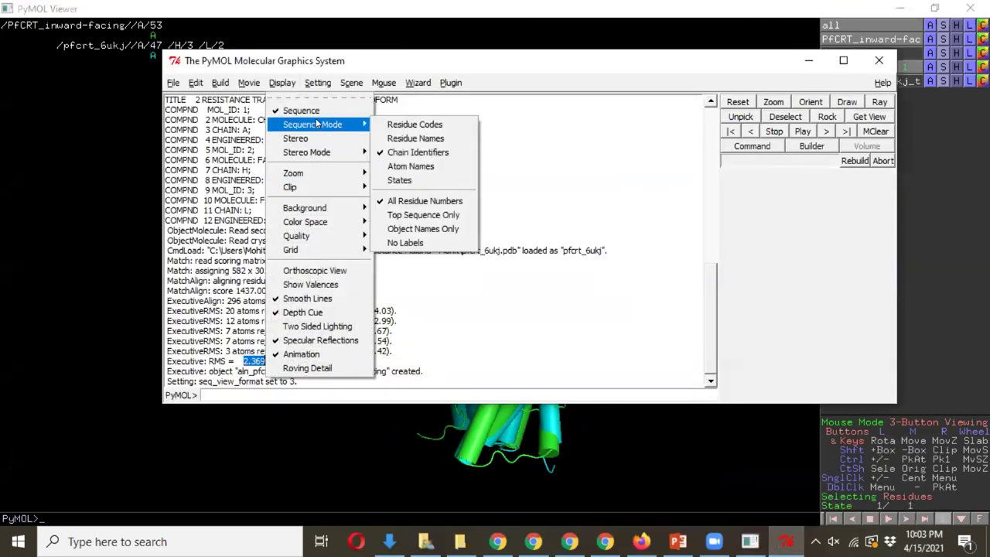
click(415, 125)
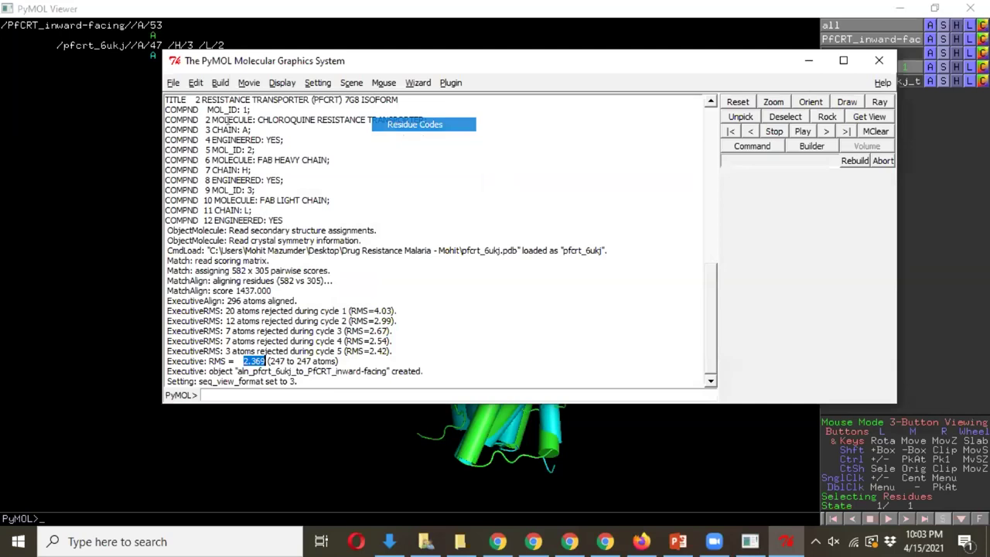
click(68, 156)
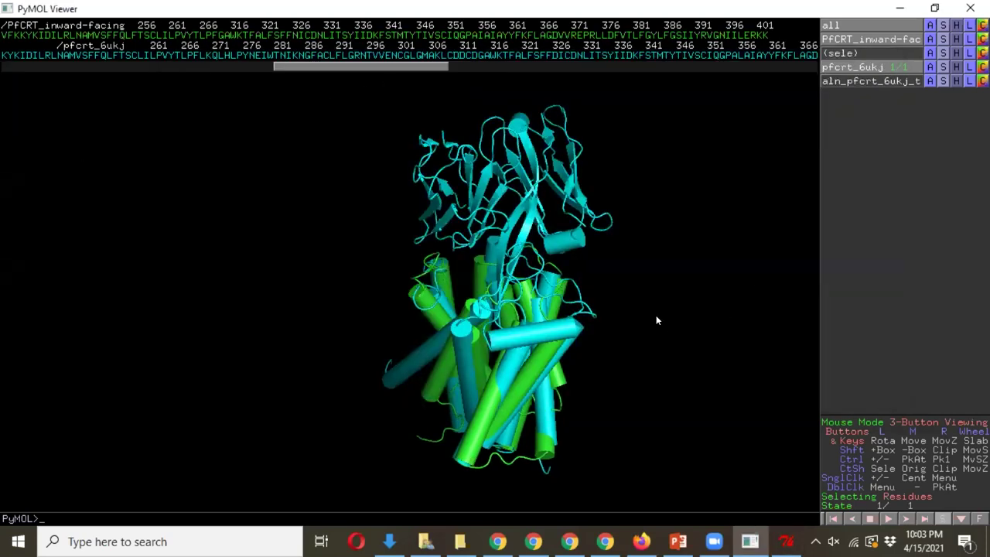
drag(600, 292, 681, 69)
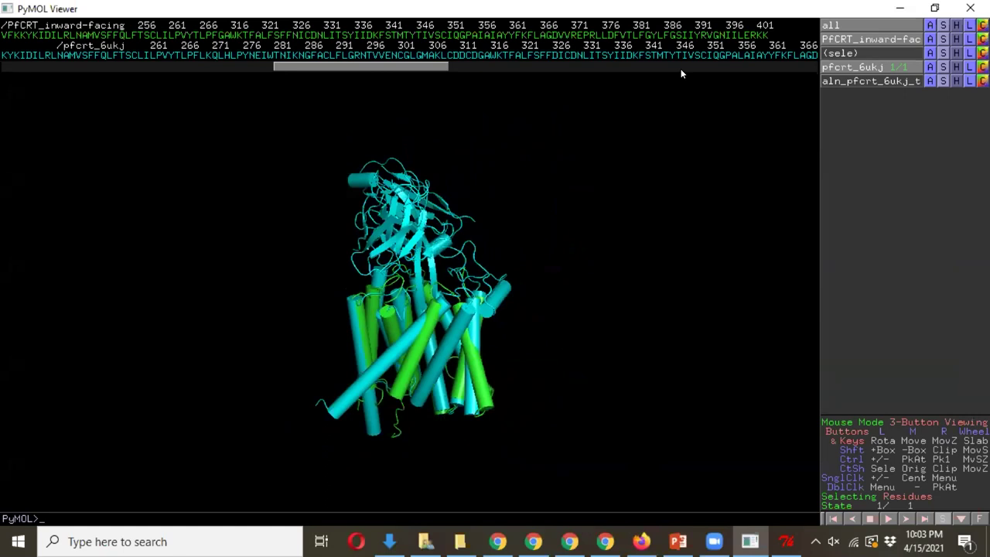
- Close PyMOL, switch to Chrome and review the pfMDR1 model results in SWISS-MODEL
click(971, 7)
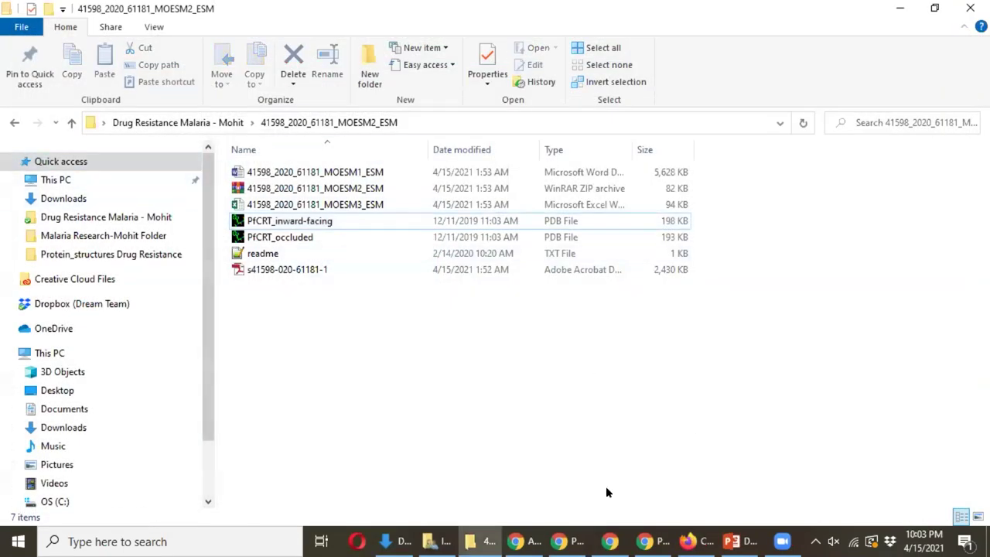
click(553, 541)
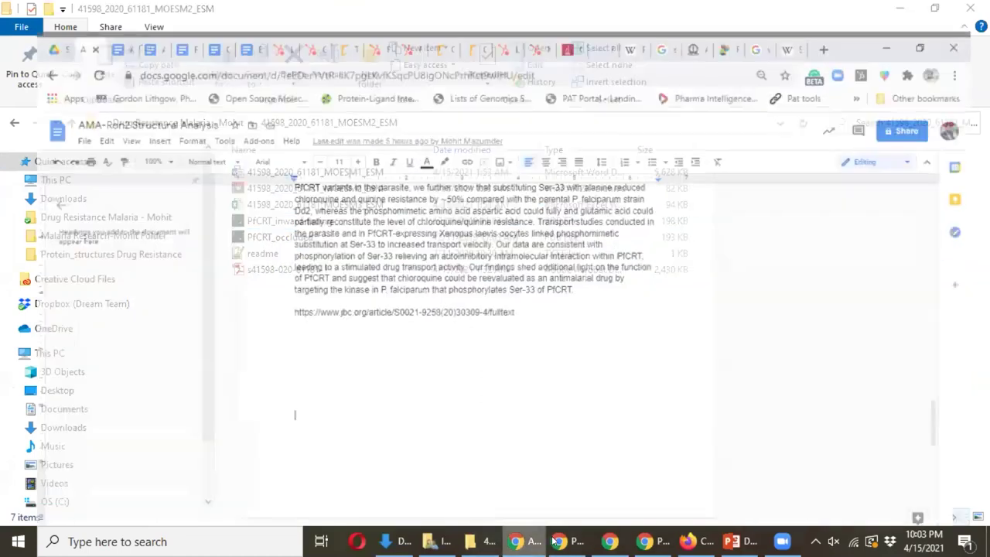
click(561, 542)
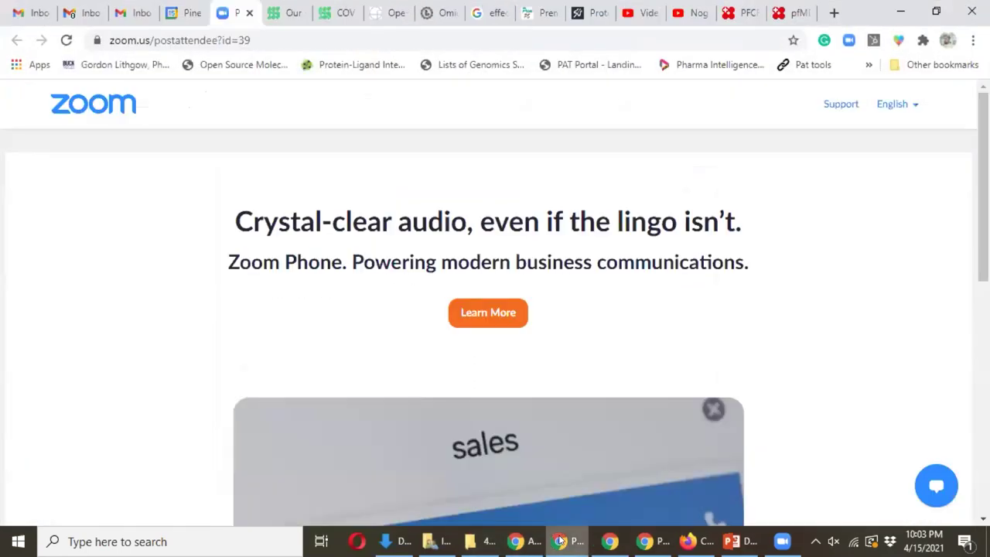
click(788, 11)
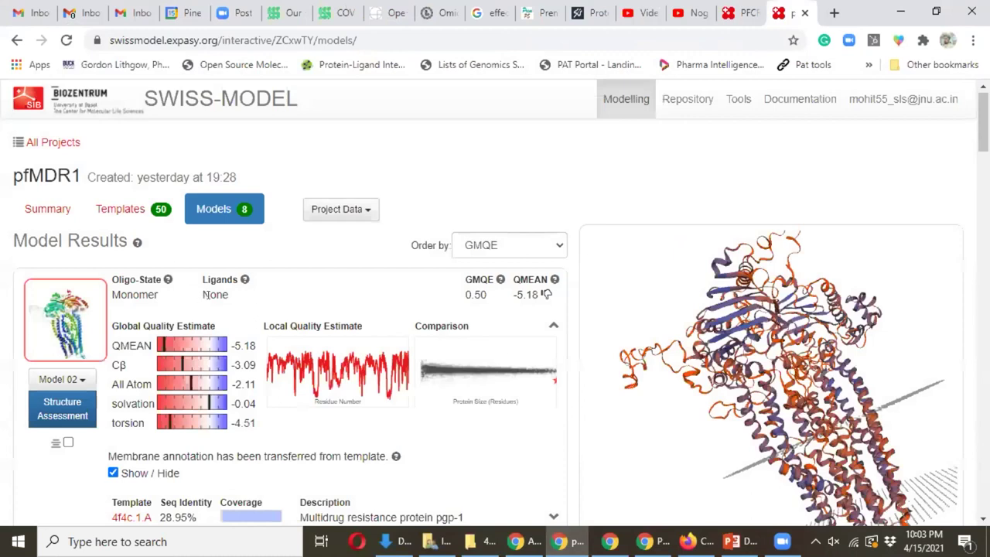
scroll(361, 301, down, 1)
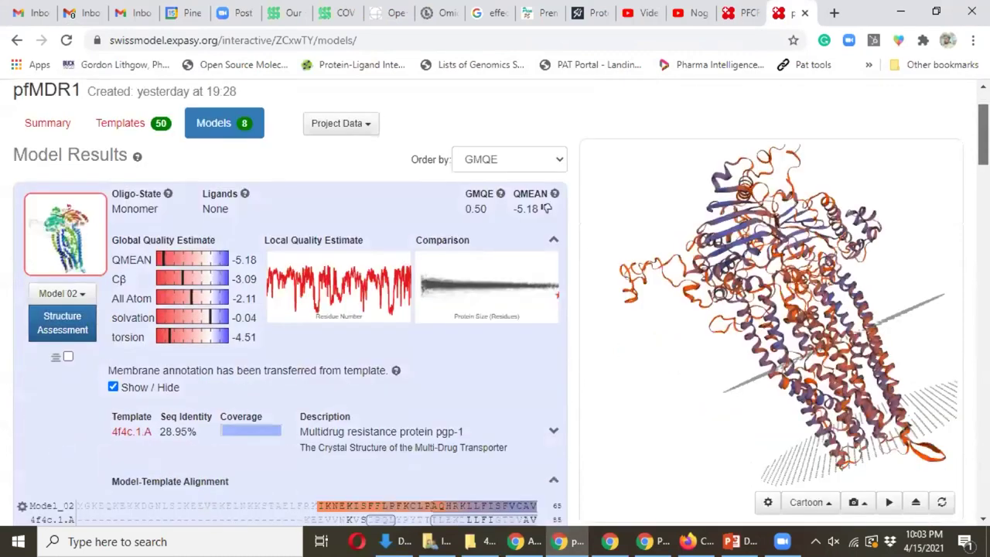
scroll(546, 209, down, 2)
scroll(546, 209, up, 3)
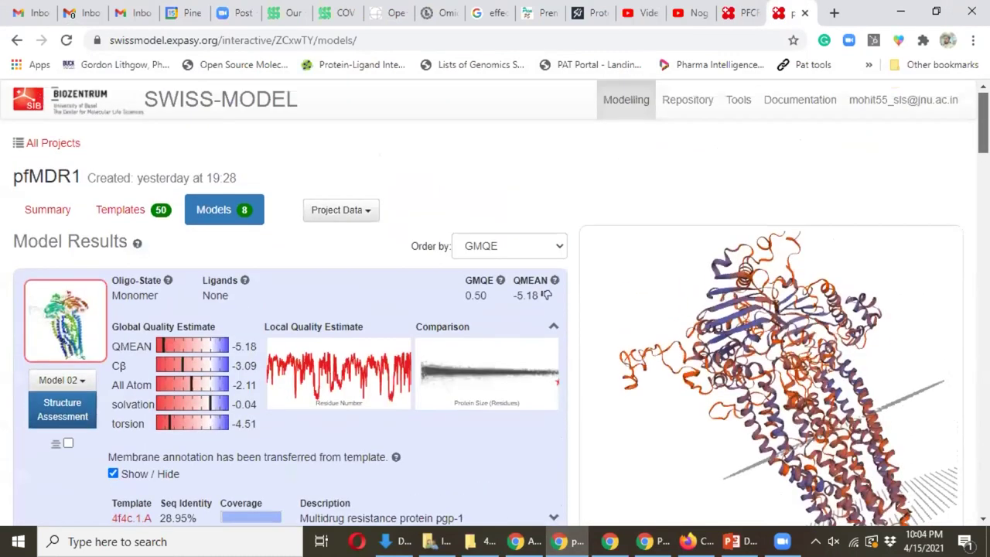
- Open the 6ukj.1.A template page from the PFCRT model results in SWISS-MODEL
click(738, 13)
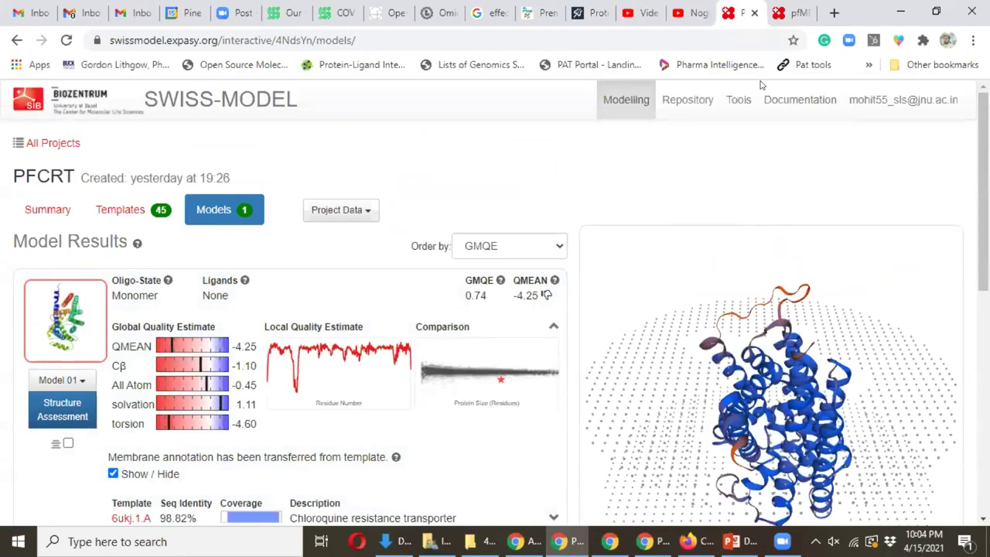
scroll(973, 178, down, 2)
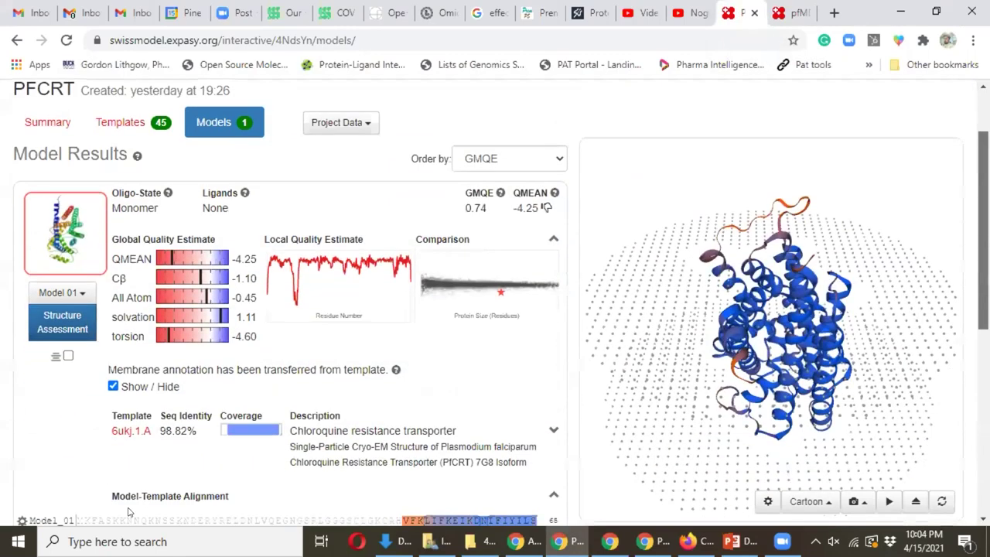
click(117, 430)
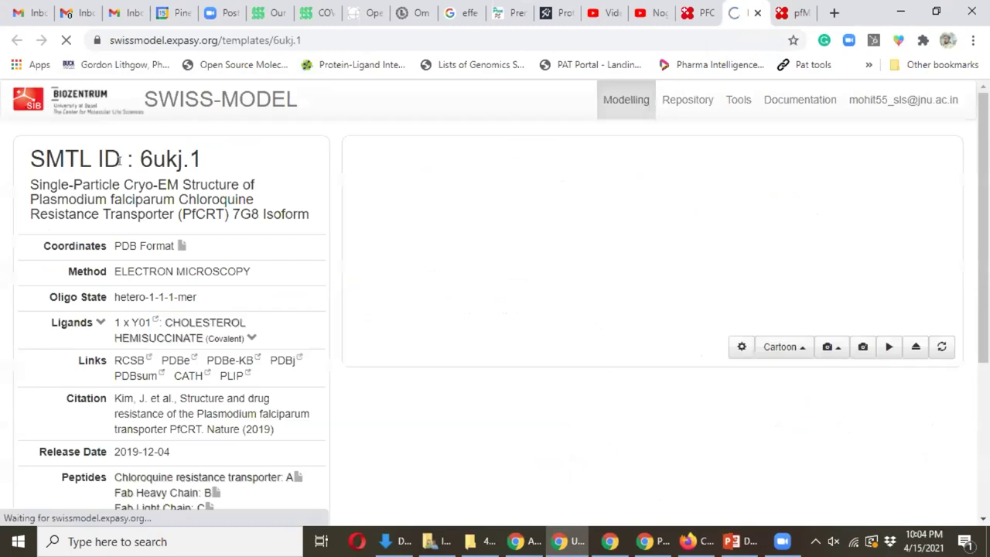
- Search Google for the template ID 6ukj and open its RCSB PDB structure entry
double_click(160, 159)
right_click(159, 164)
click(216, 199)
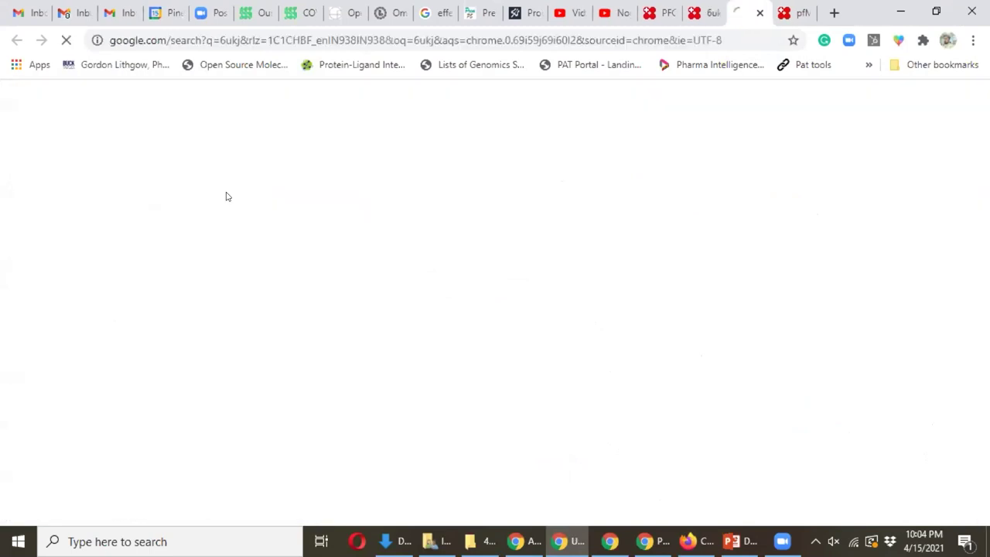
click(331, 250)
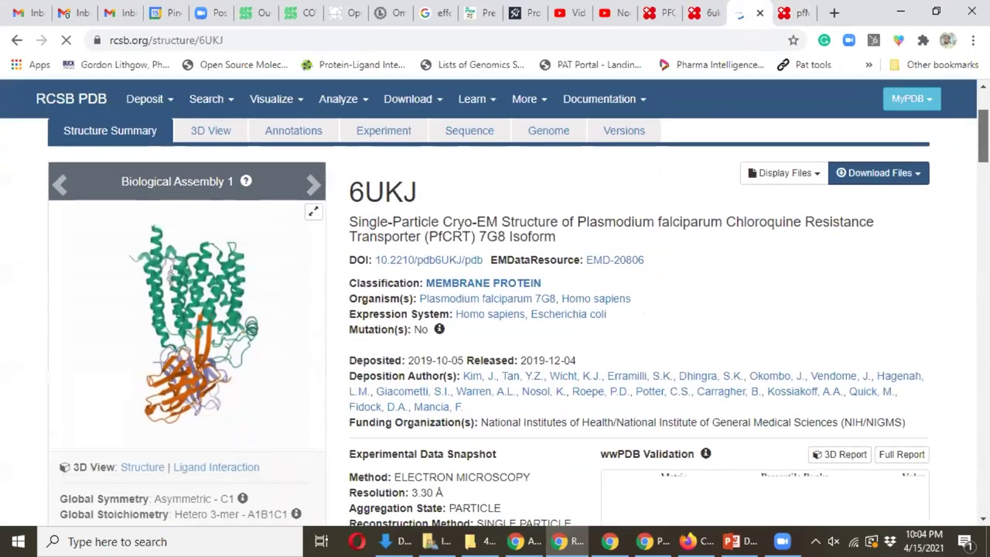
- Download the 6UKJ structure from RCSB PDB in PDB format and return to the search results
click(877, 239)
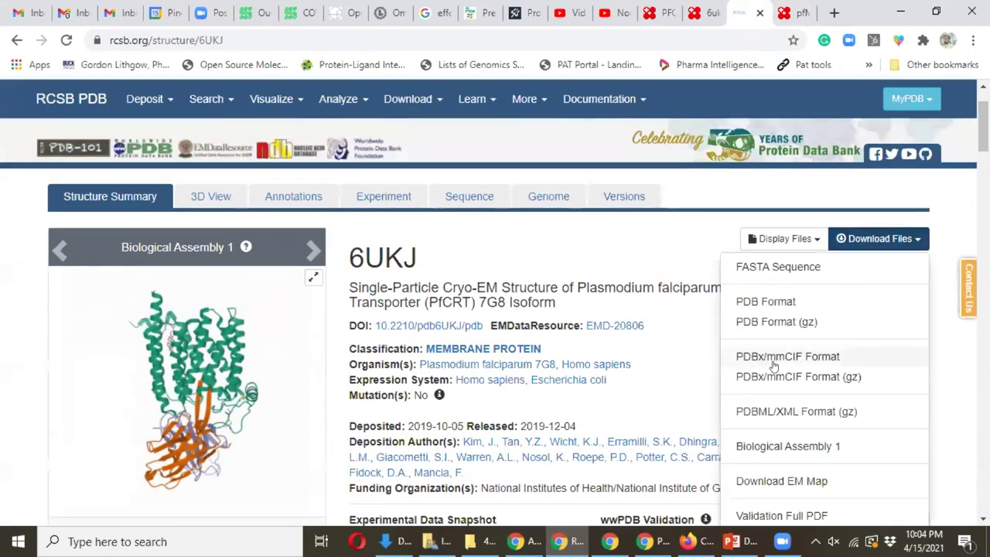
click(764, 303)
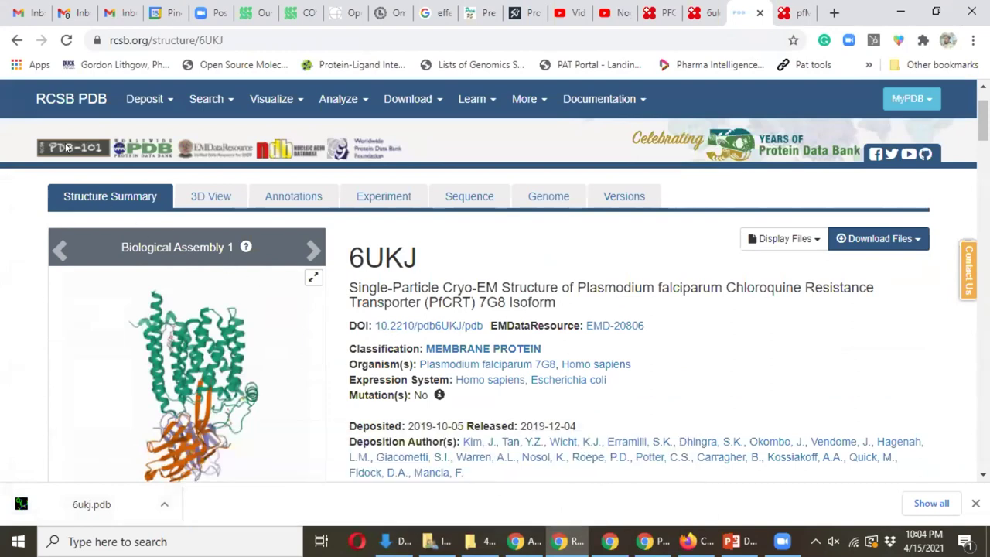
click(16, 39)
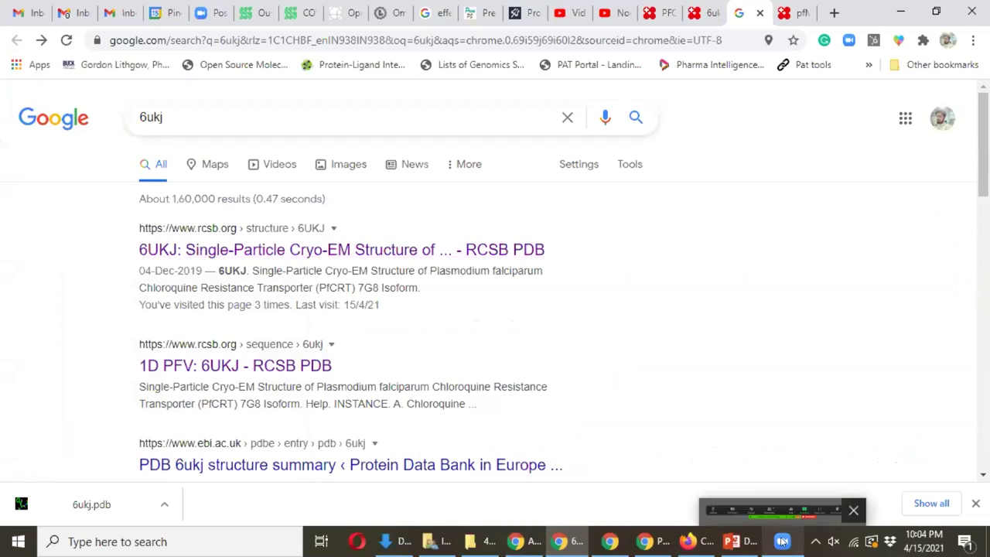
- Open the downloaded 6ukj file from the Downloads folder in PyMOL and maximize the viewer
click(390, 542)
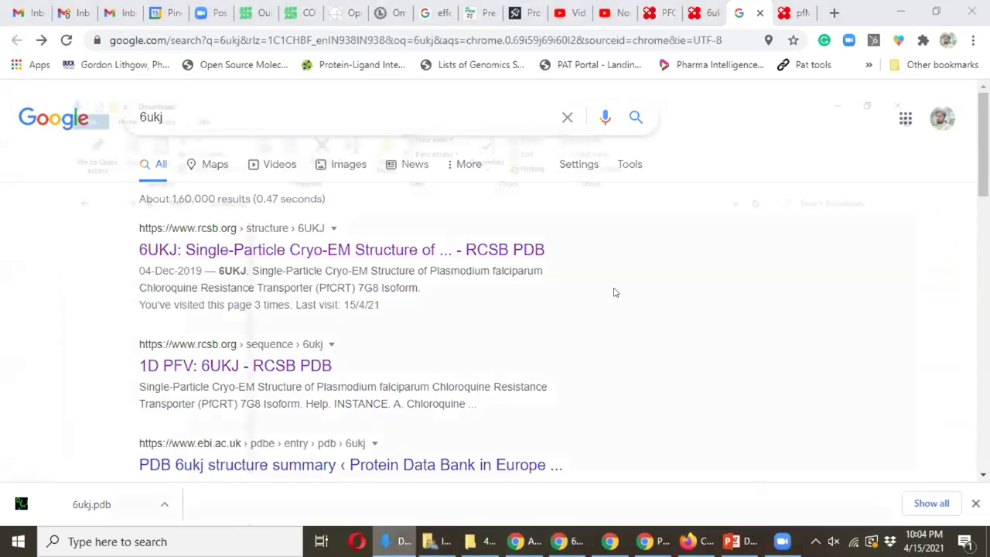
double_click(727, 223)
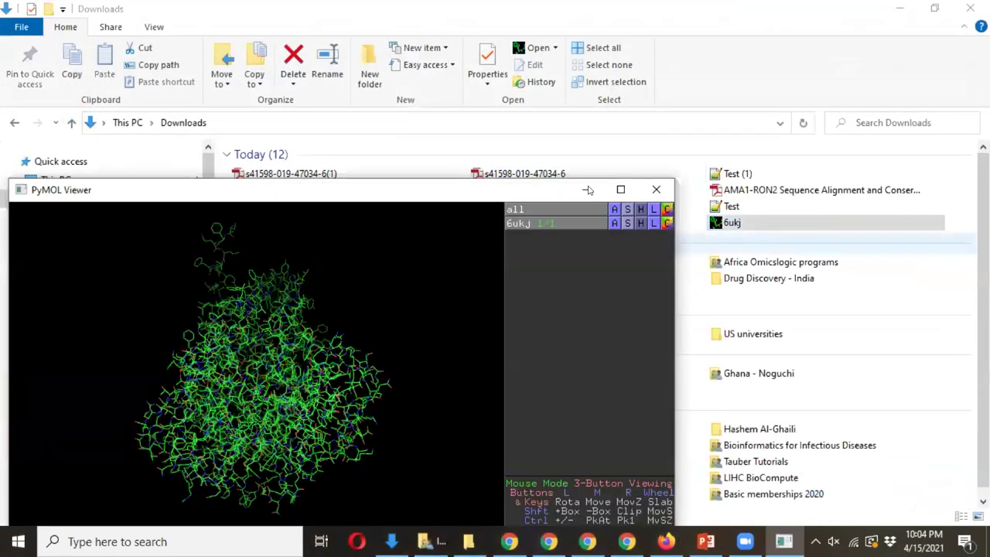
click(620, 190)
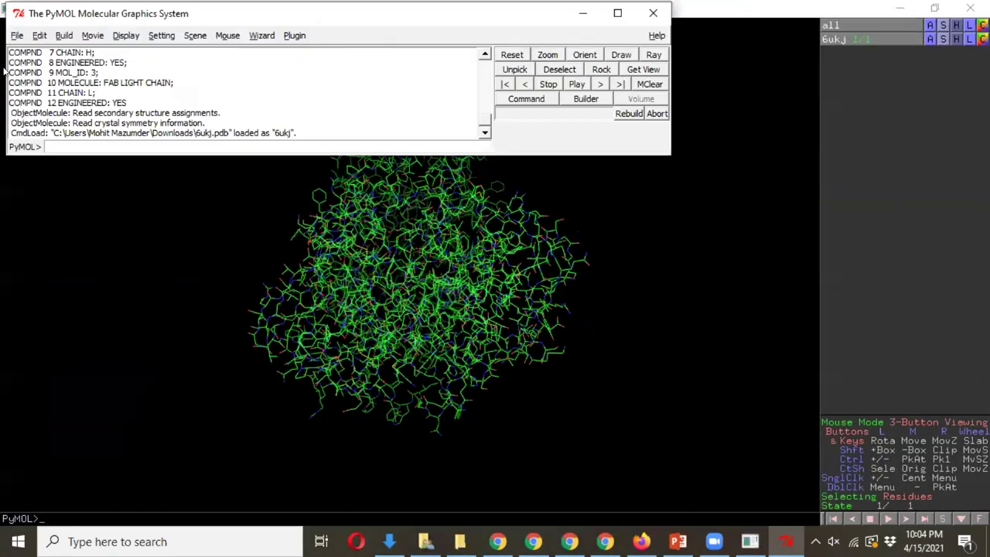
- Load PfCRT_occluded from the 41598_2020_61181_MOESM2_ESM folder into the session and view it from different angles
click(17, 35)
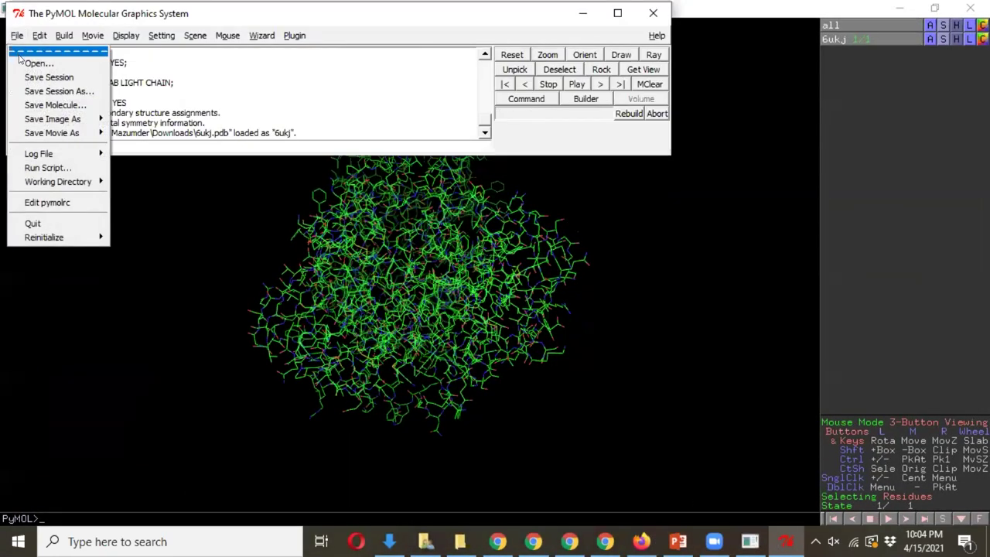
click(31, 62)
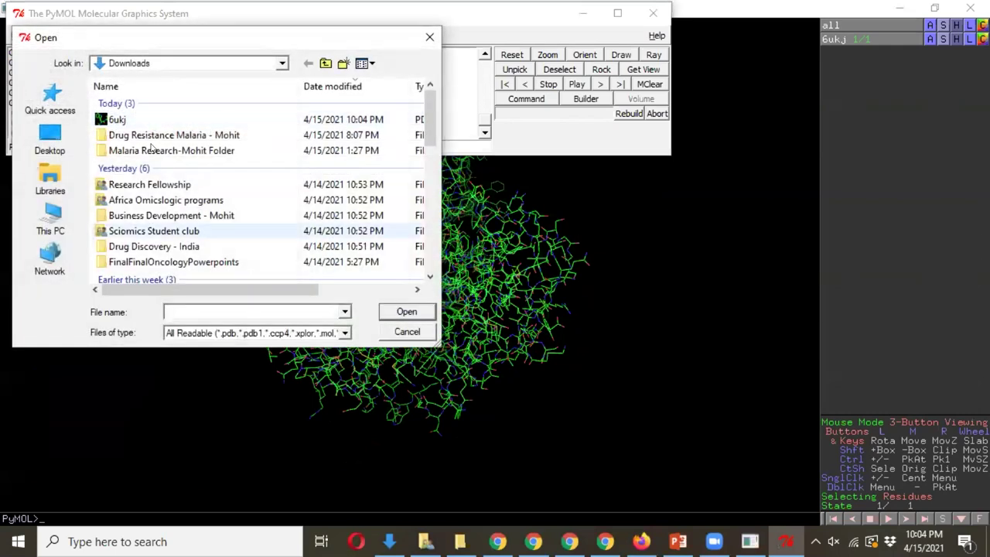
double_click(211, 134)
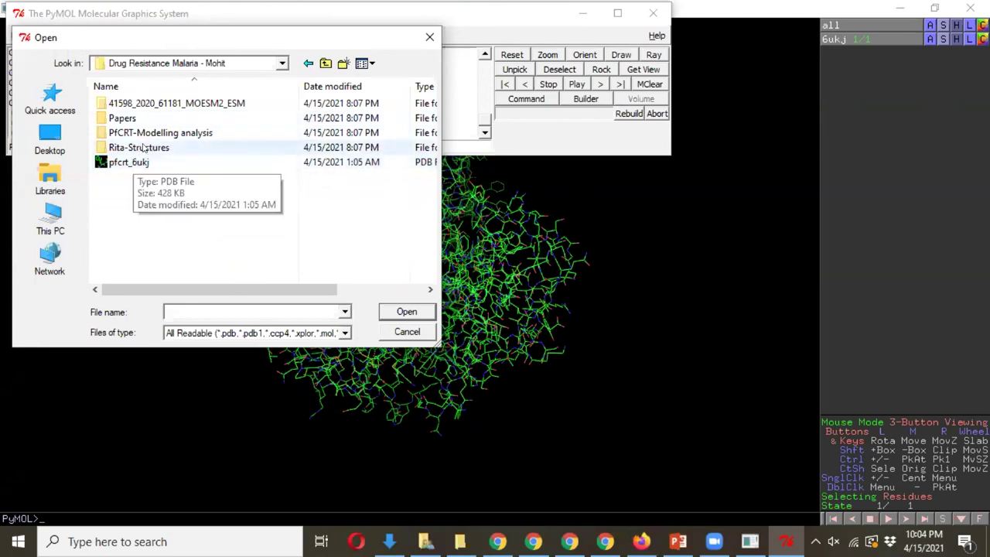
double_click(166, 106)
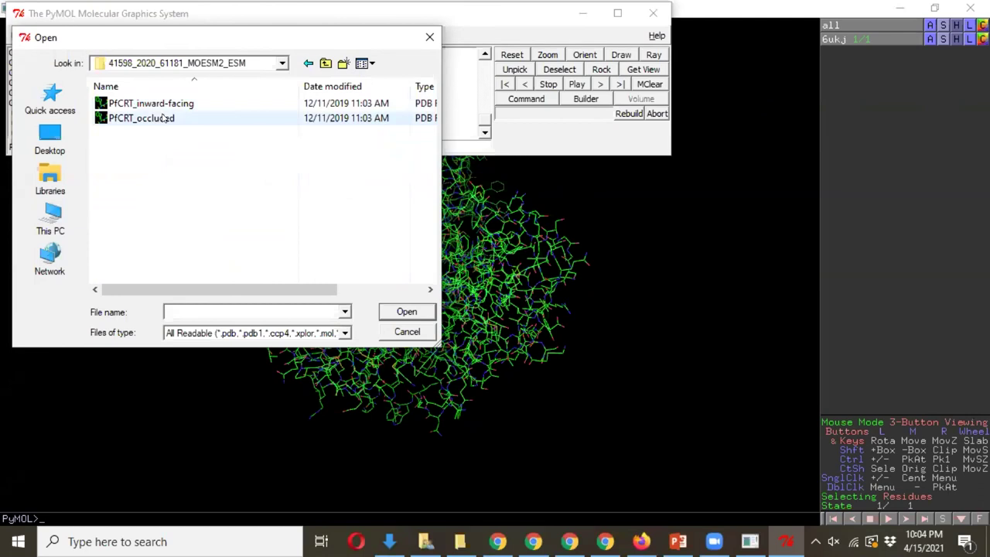
double_click(166, 117)
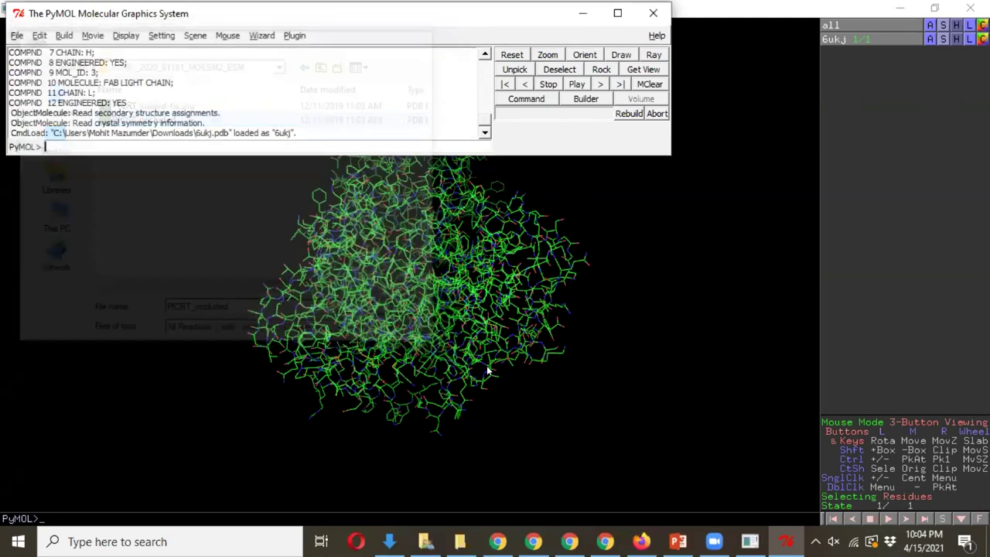
click(475, 265)
drag(477, 266, 925, 534)
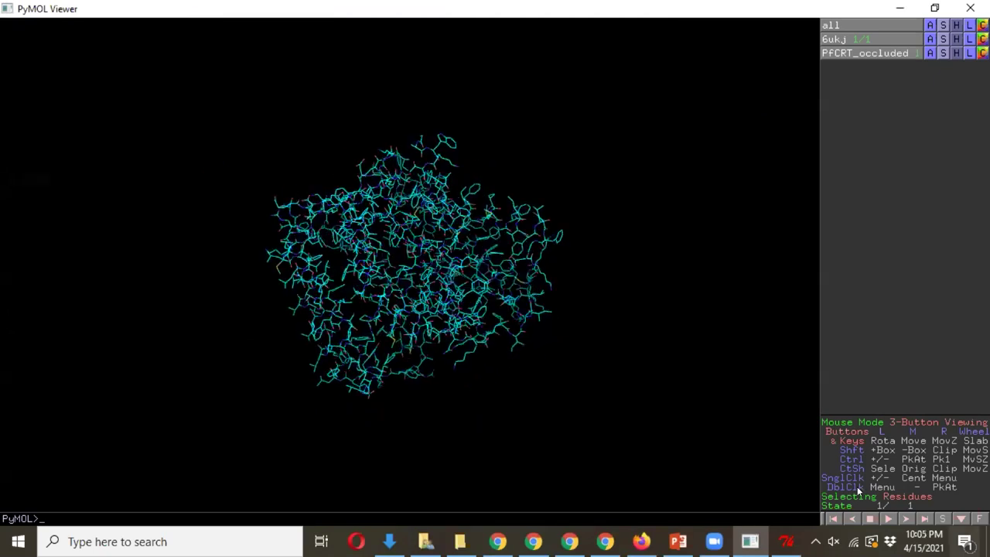
drag(426, 315, 785, 539)
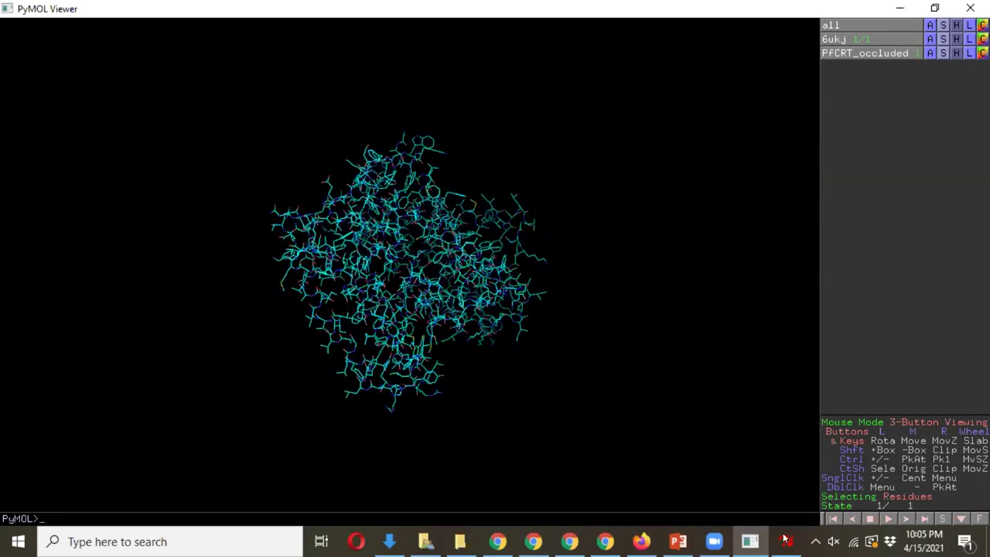
- Display the sequences of 6ukj and PfCRT_occluded and browse to the end of chain A in 6ukj
click(870, 475)
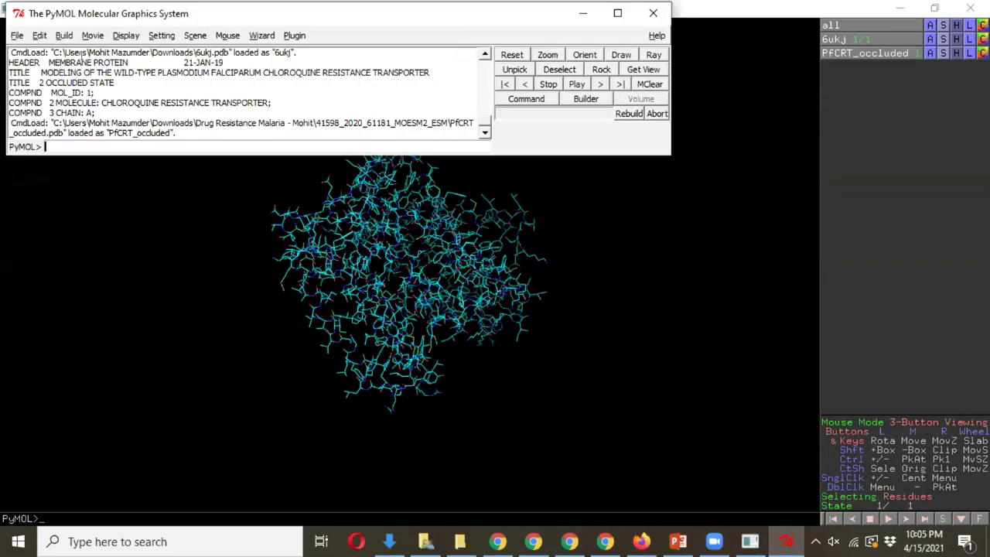
click(126, 35)
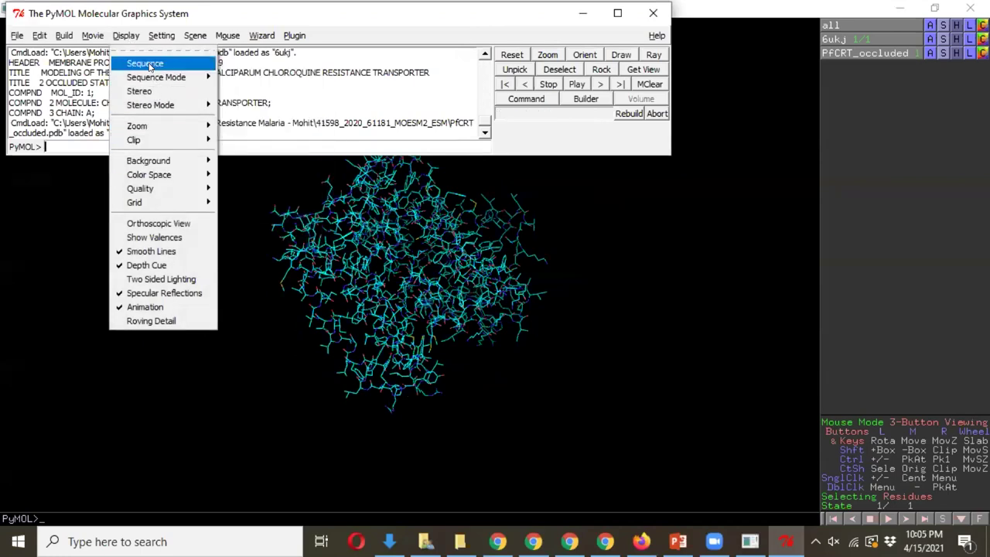
click(150, 65)
click(211, 68)
drag(212, 68, 633, 34)
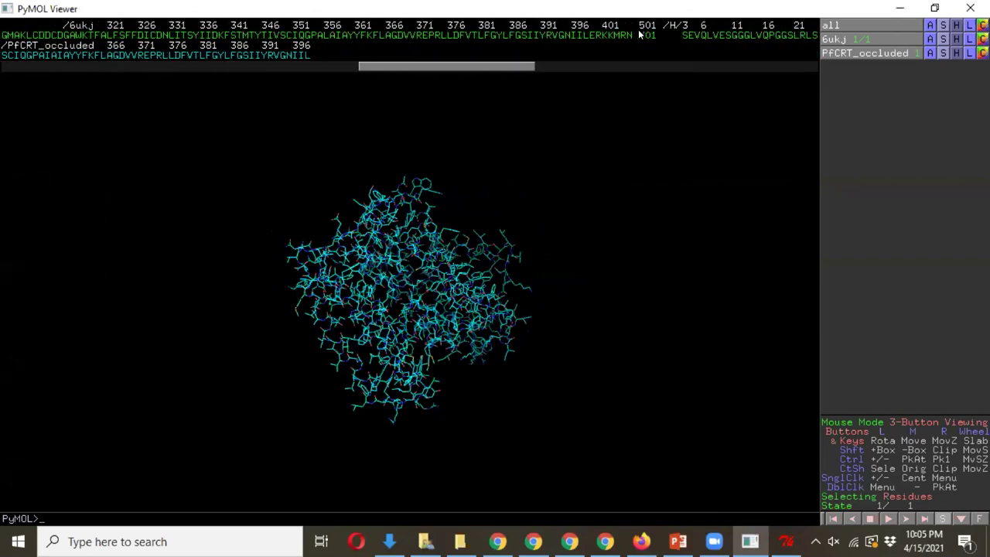
- Select ligand Y01 (residue 501) at the end of chain A in 6ukj and align 6ukj to the PfCRT_occluded molecule
click(646, 35)
drag(427, 279, 469, 224)
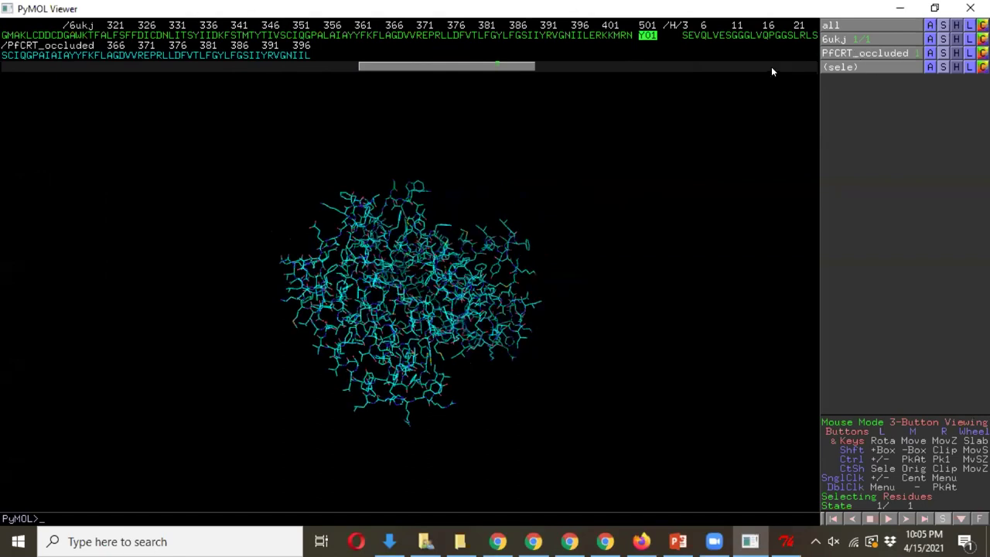
click(929, 39)
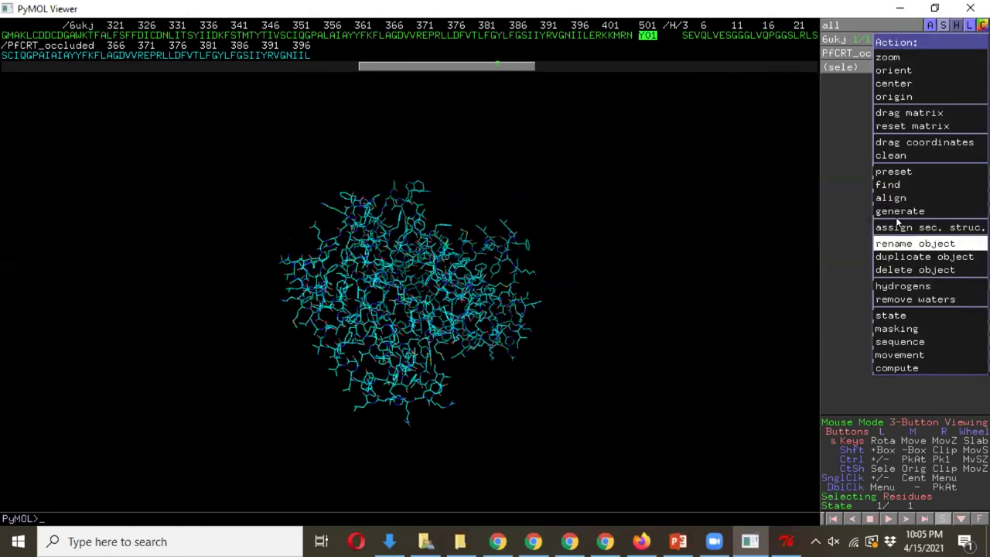
mouse_move(897, 199)
mouse_move(799, 200)
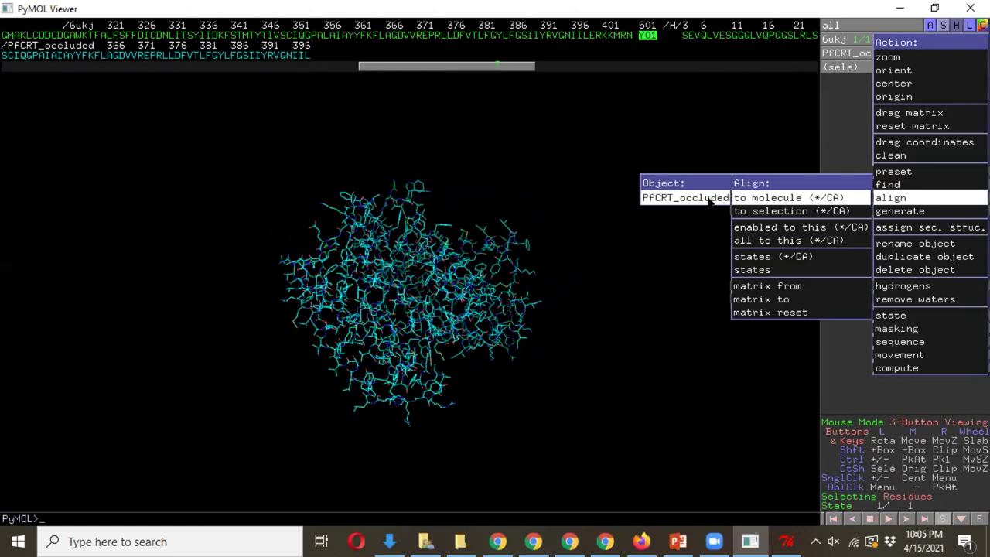
click(685, 197)
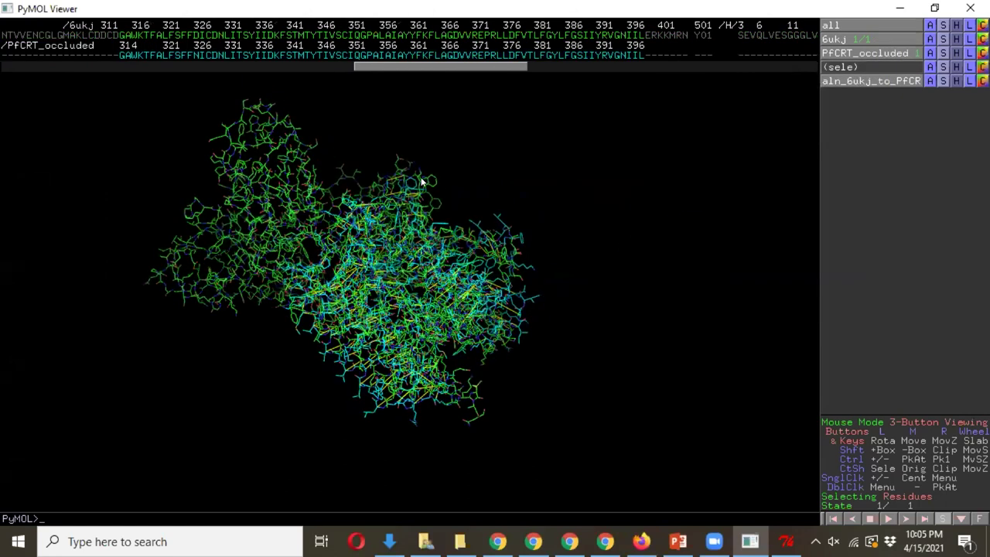
- Hide the alignment object, reselect Y01 in the 6ukj sequence and examine its location in the superposed structures from different angles
drag(455, 67, 460, 68)
drag(486, 67, 489, 48)
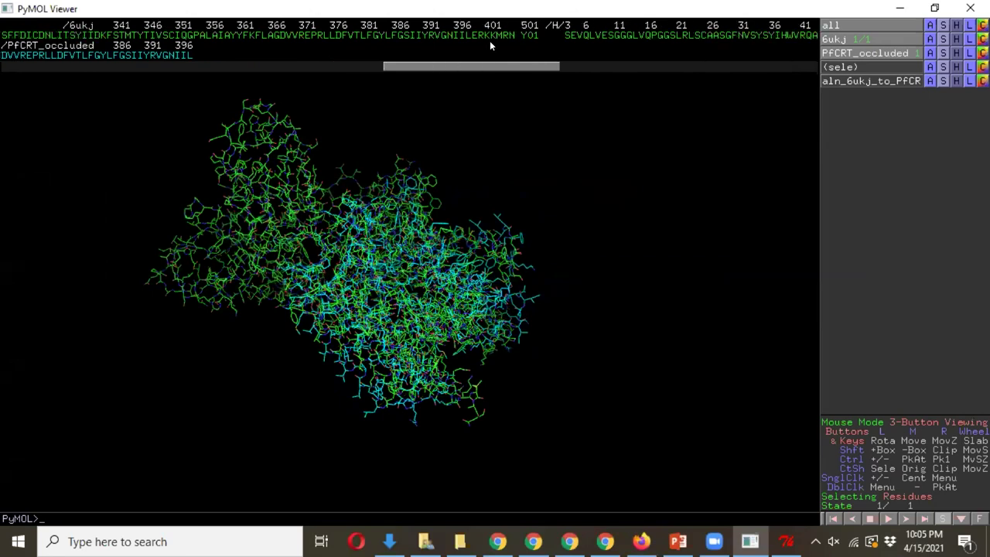
click(526, 34)
drag(437, 316, 742, 457)
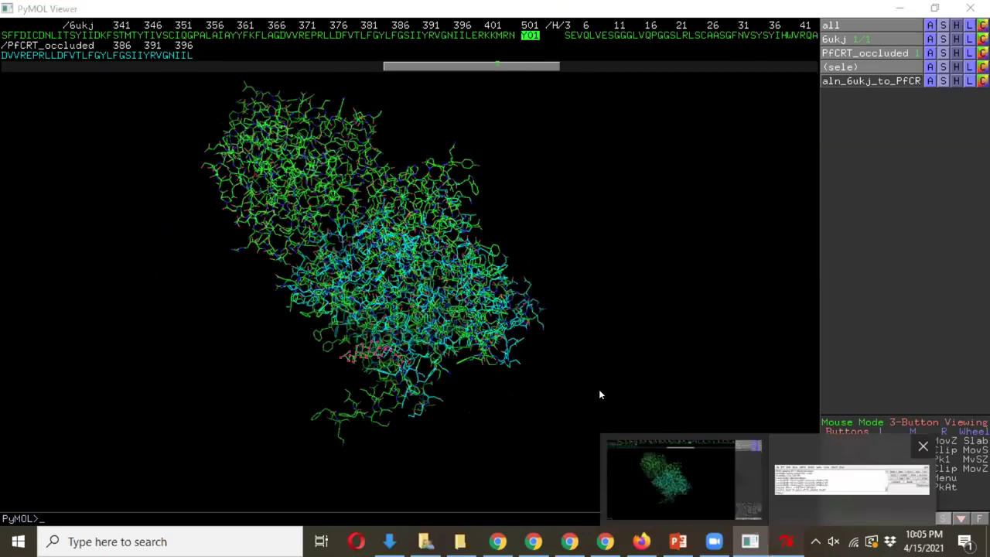
click(658, 457)
click(413, 284)
drag(414, 283, 563, 232)
drag(551, 283, 300, 223)
drag(525, 340, 497, 304)
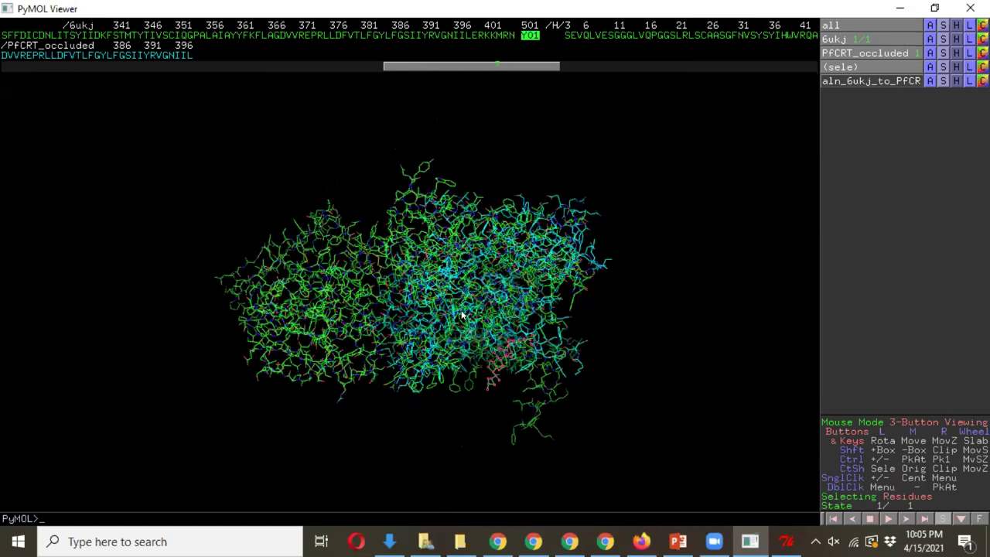
drag(436, 259, 4, 65)
click(114, 64)
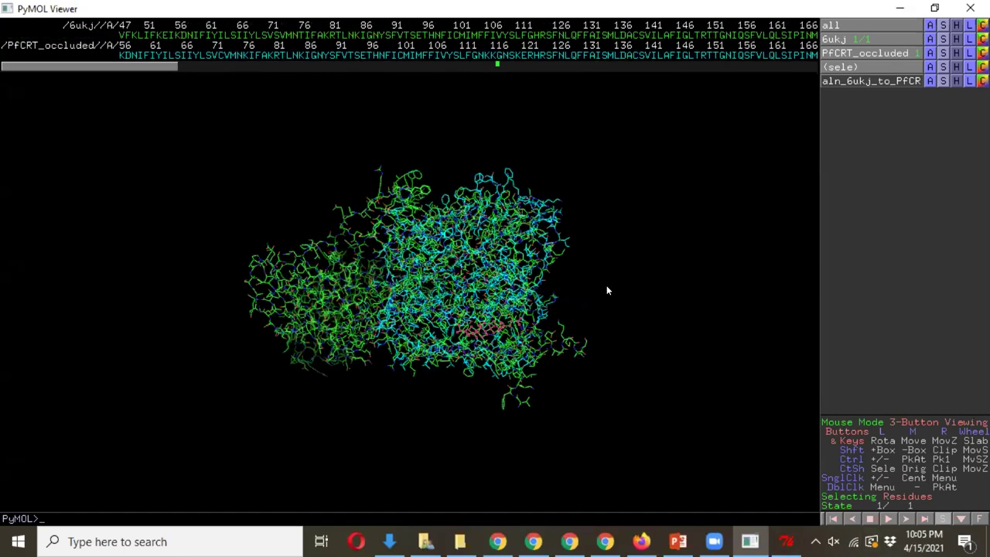
- Toggle the visibility of 6ukj and PfCRT_occluded to compare each structure on its own around the selected ligand
click(849, 43)
click(846, 53)
click(848, 39)
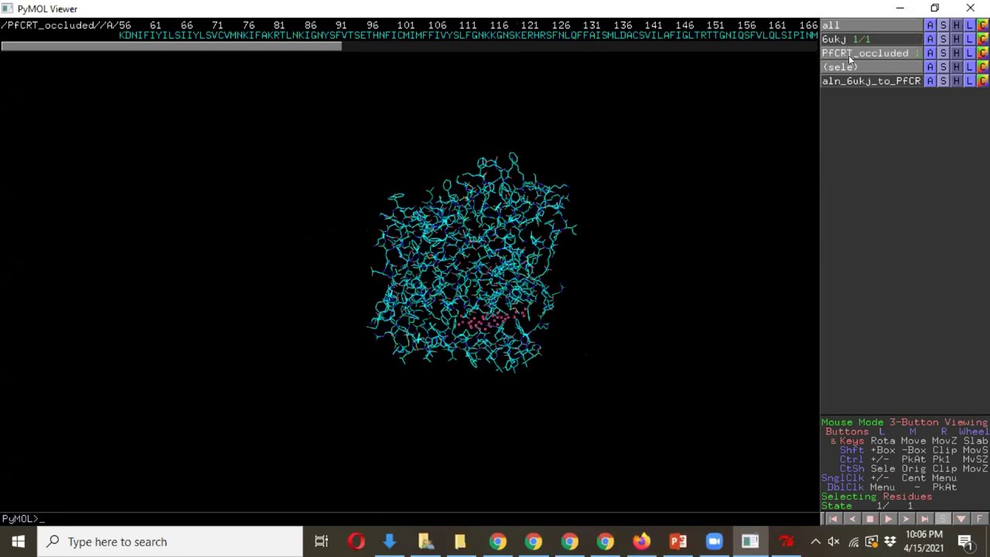
click(849, 50)
click(848, 39)
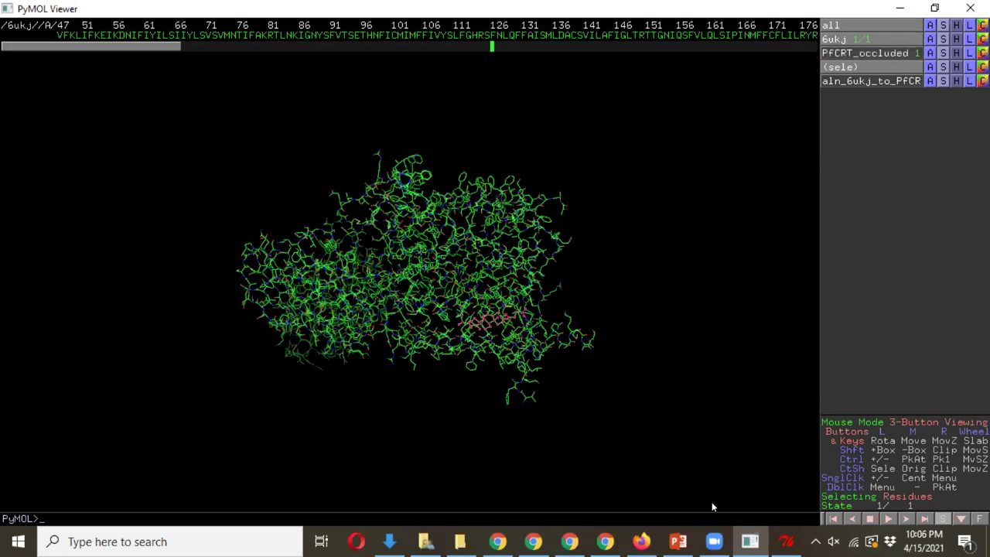
- Load PfCRT_inward-facing from the 41598_2020_61181_MOESM2_ESM folder into the session and view it from different angles
click(787, 542)
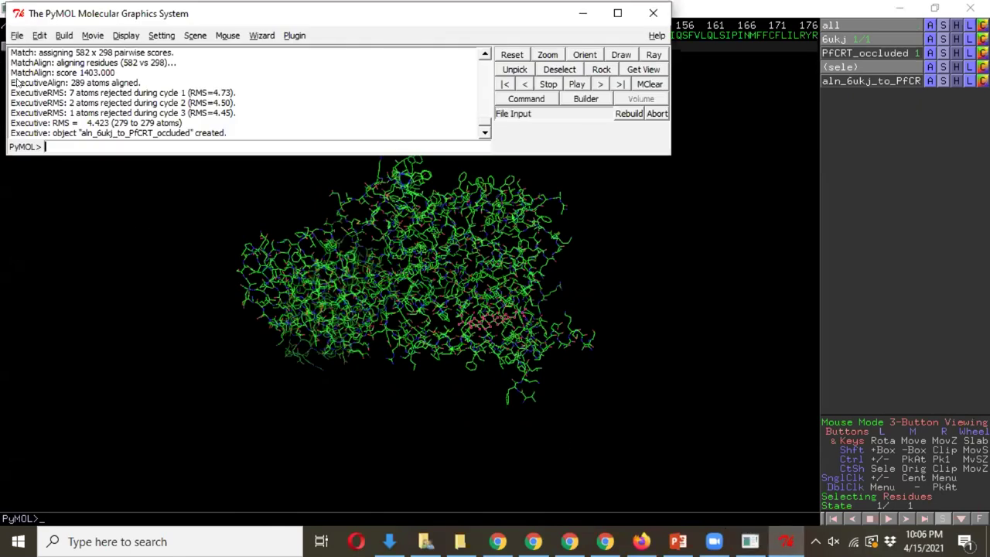
click(16, 36)
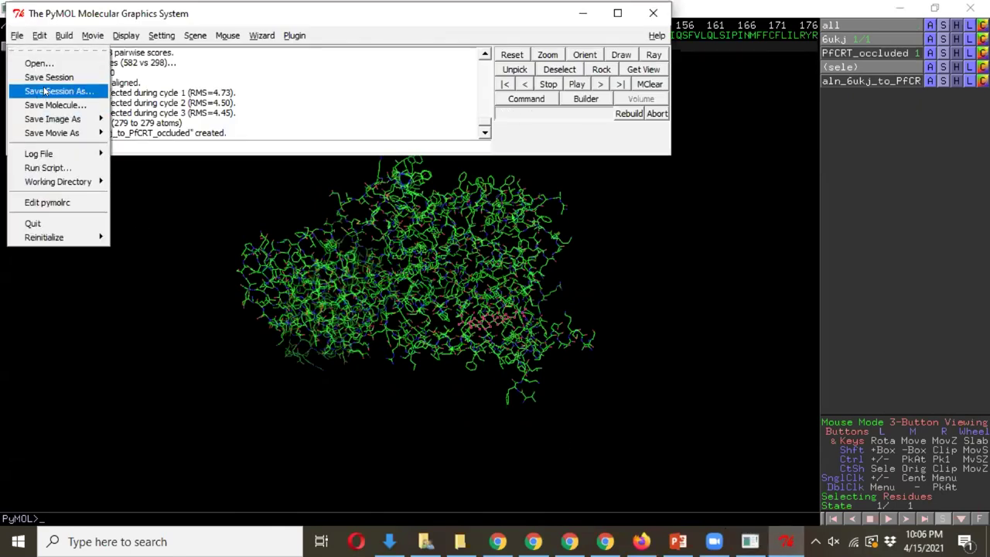
click(44, 68)
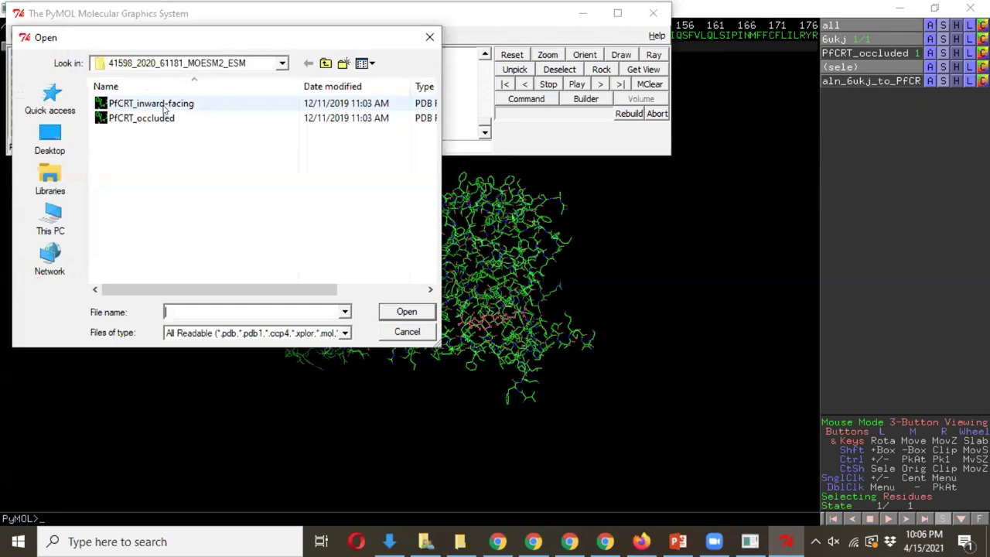
double_click(167, 103)
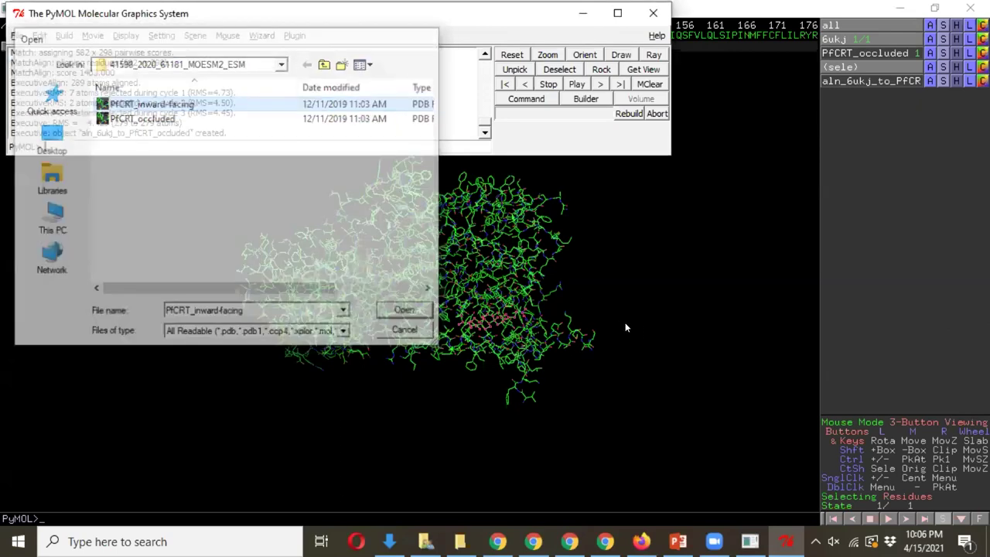
click(731, 177)
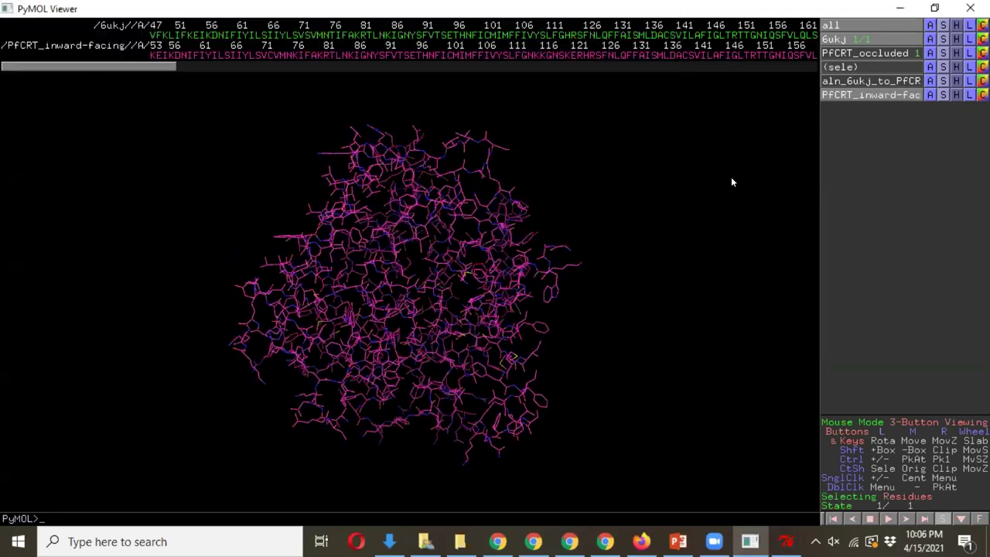
drag(595, 280, 784, 184)
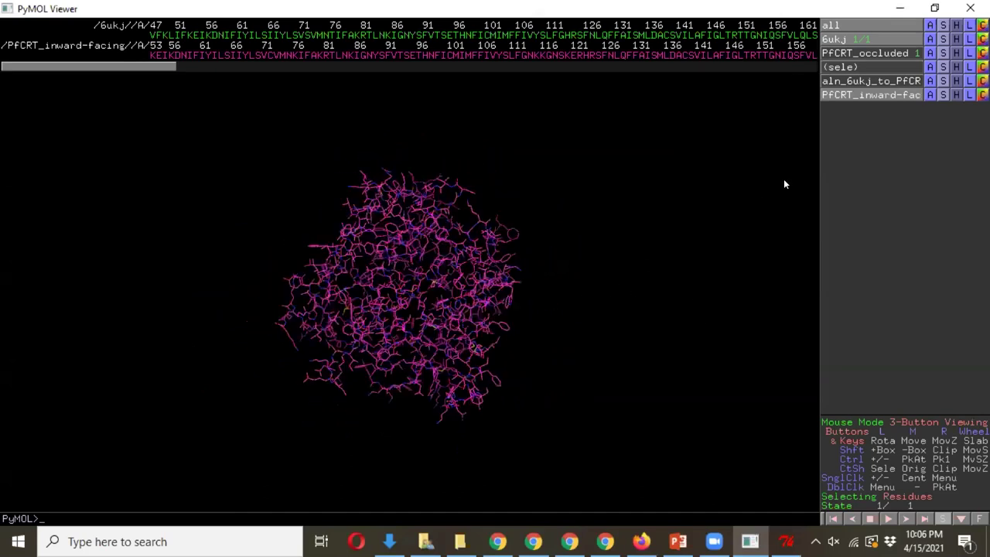
- Show PfCRT_occluded again and bring the superposed 6ukj and PfCRT_occluded structures back into view to compare them
click(845, 53)
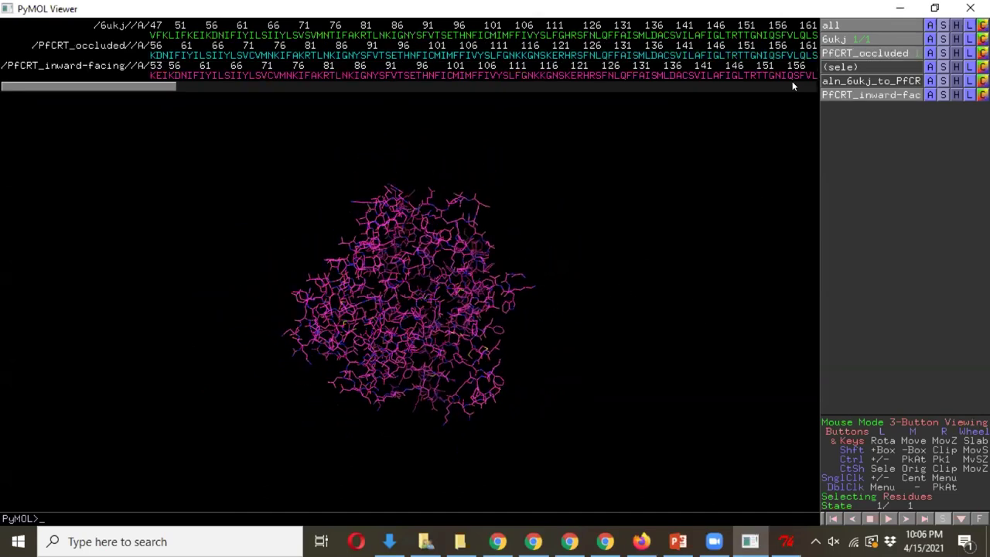
click(931, 25)
click(924, 51)
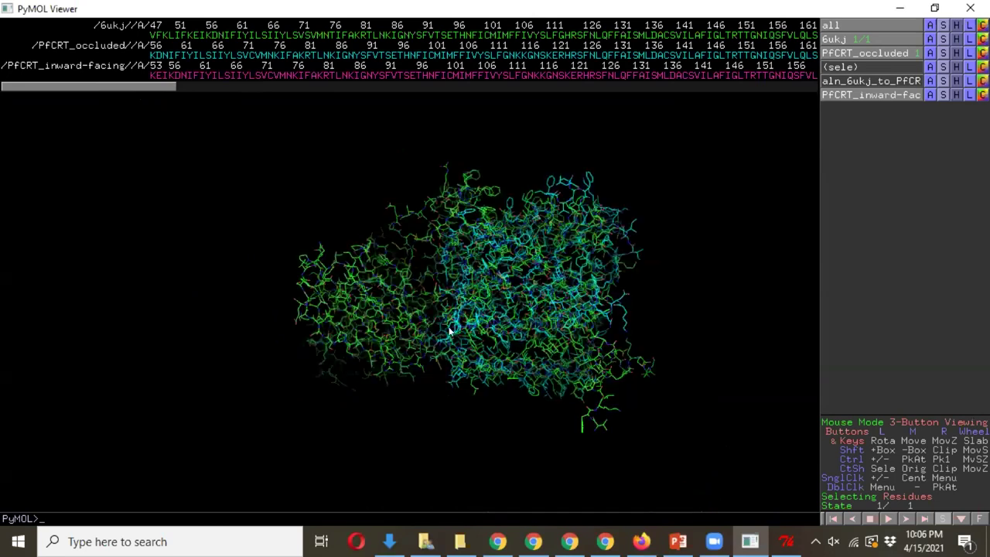
drag(452, 254, 463, 305)
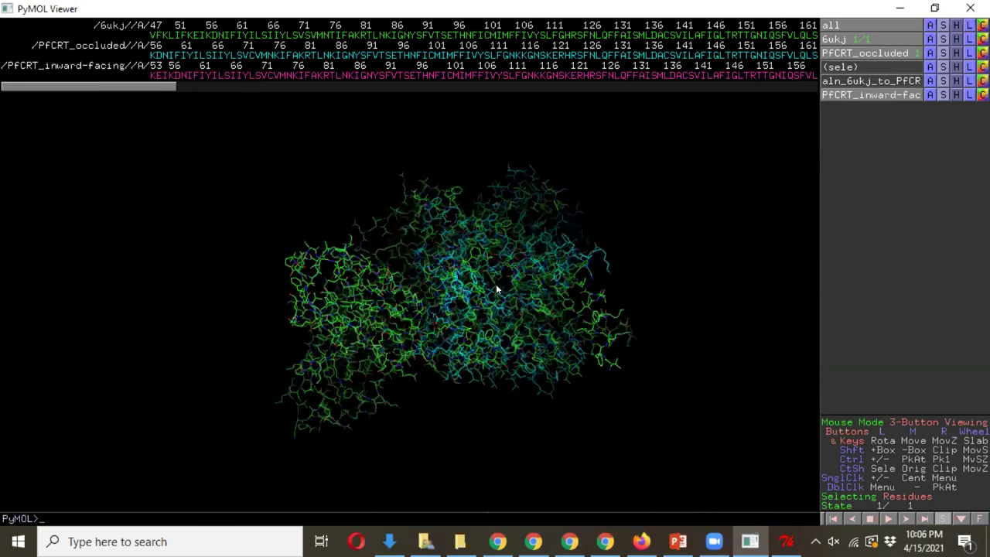
drag(427, 254, 930, 183)
drag(945, 369, 932, 270)
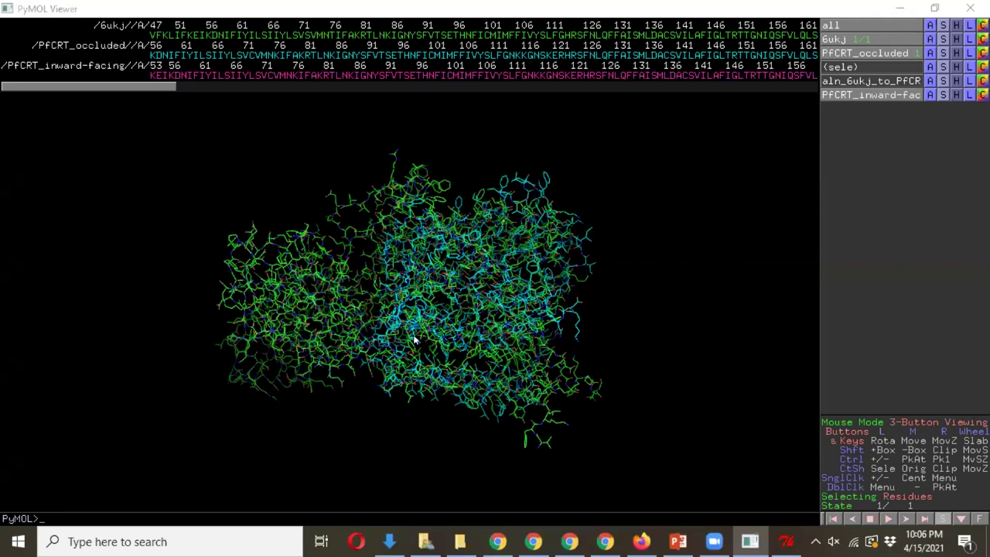
mouse_move(411, 328)
mouse_down()
mouse_move(393, 371)
mouse_move(403, 316)
mouse_up()
drag(438, 277, 423, 302)
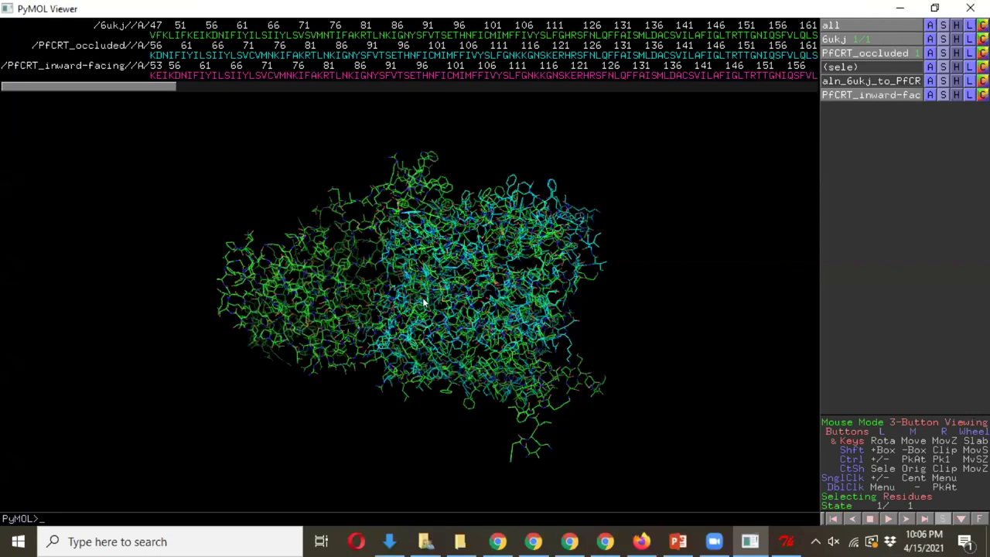
- Display 6ukj and PfCRT_occluded as cartoons in place of their line representation
click(944, 39)
click(958, 29)
click(956, 37)
click(957, 41)
click(944, 39)
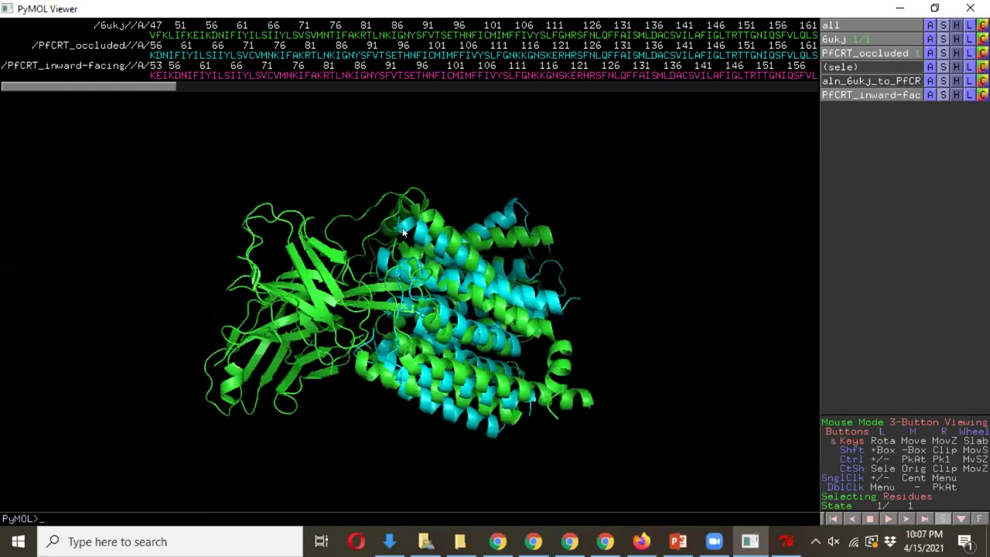
- Select ligand Y01 at the end of chain A in the 6ukj sequence and show the selection as sticks
drag(165, 79, 528, 79)
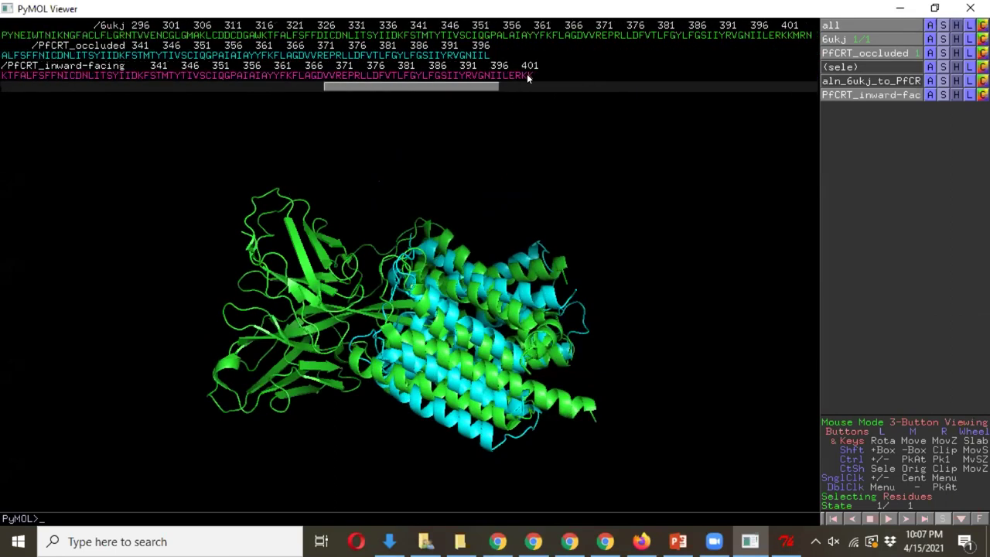
drag(434, 87, 487, 91)
click(585, 35)
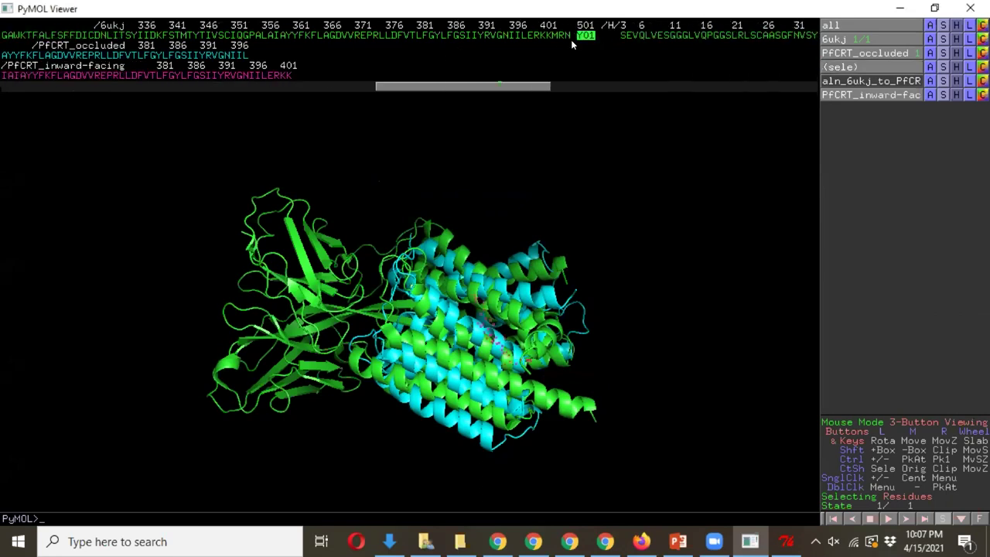
drag(441, 331, 363, 271)
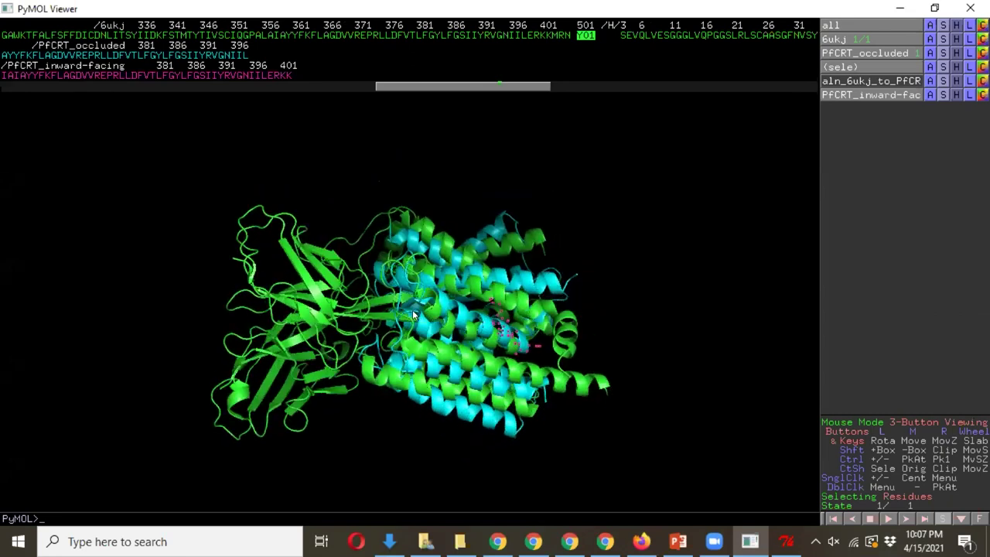
drag(475, 346, 528, 277)
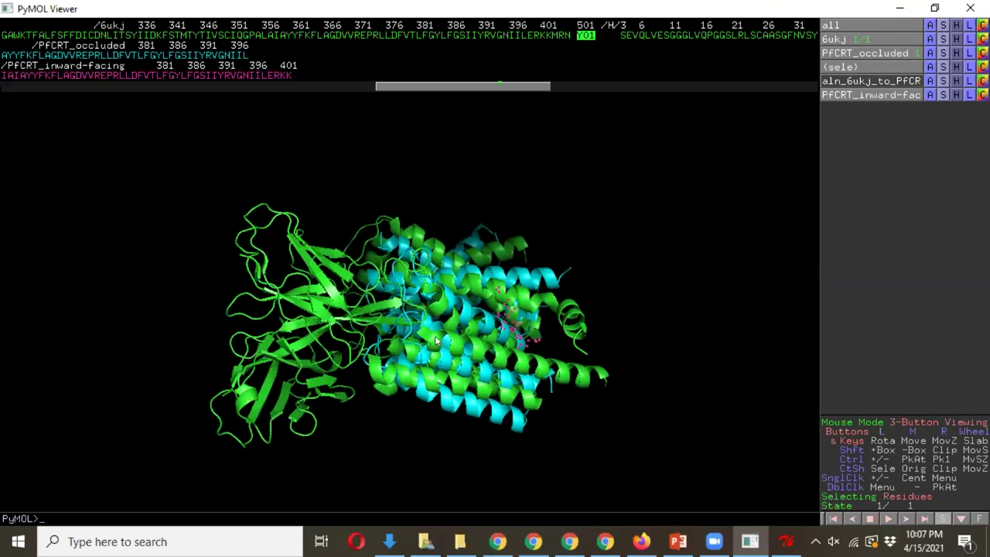
scroll(437, 341, up, 2)
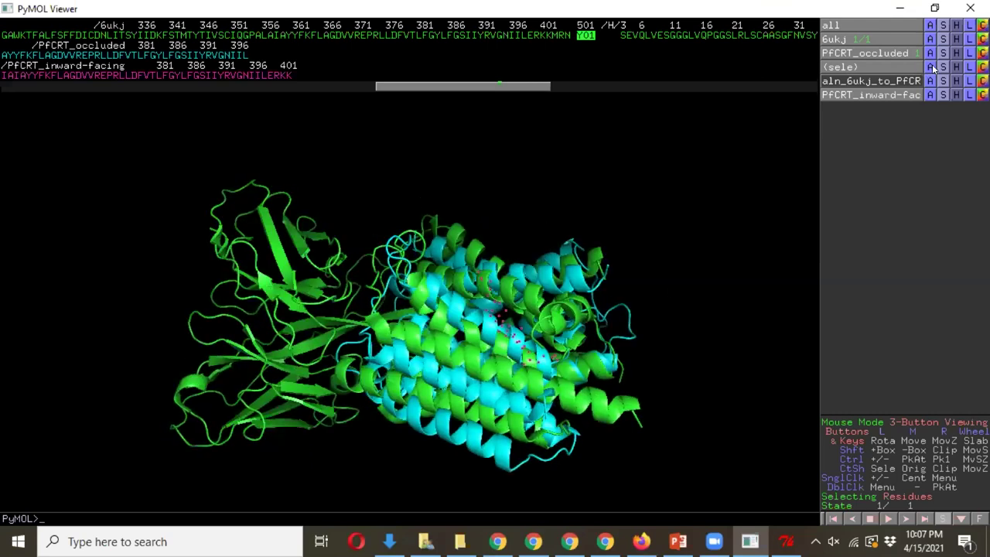
click(940, 68)
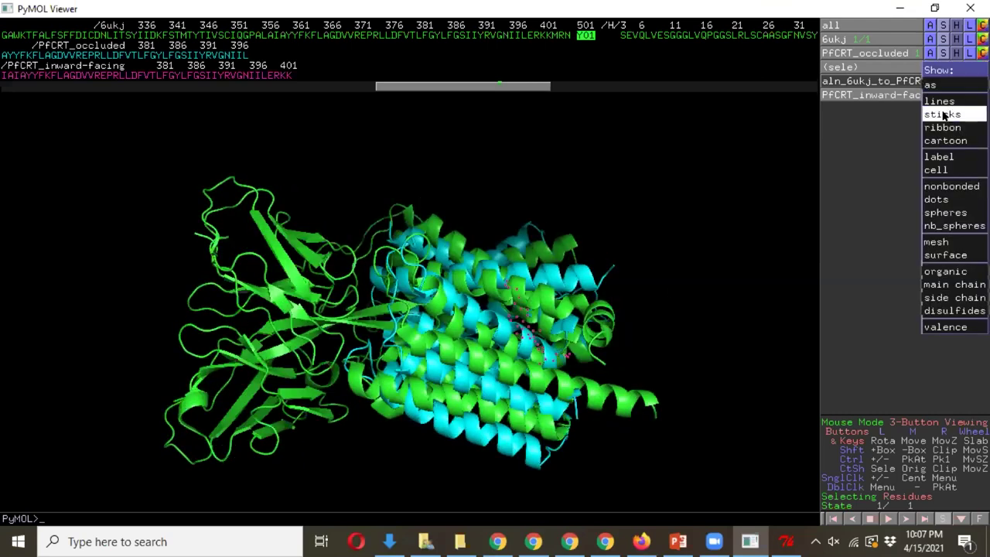
click(944, 115)
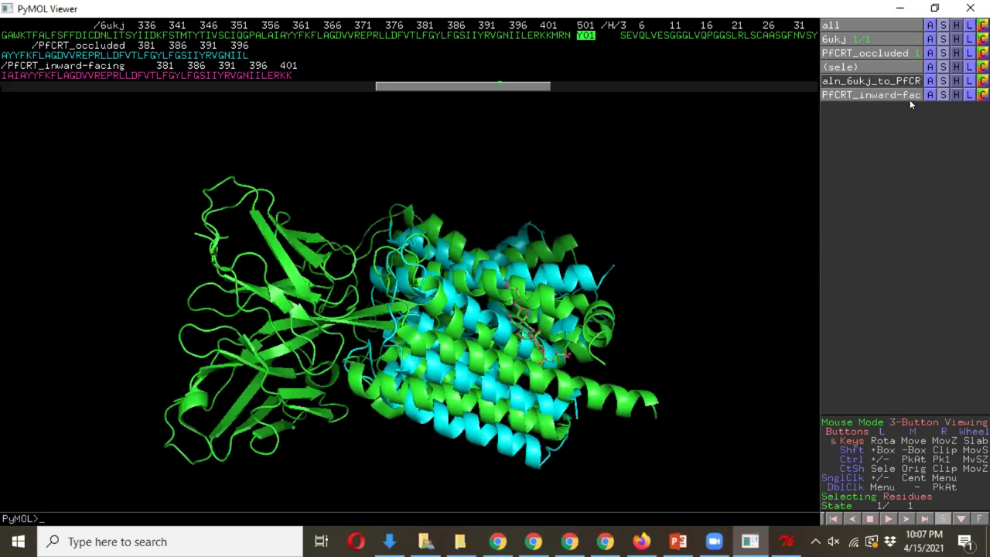
- Colour the selected Y01 ligand by element and inspect it up close among the helices with the selection cleared
click(980, 67)
mouse_move(971, 84)
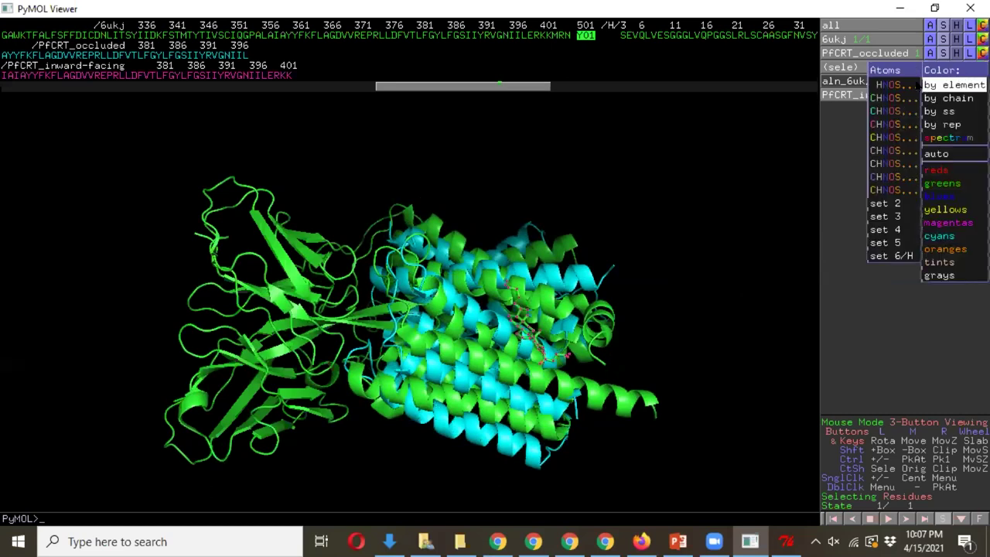
click(894, 85)
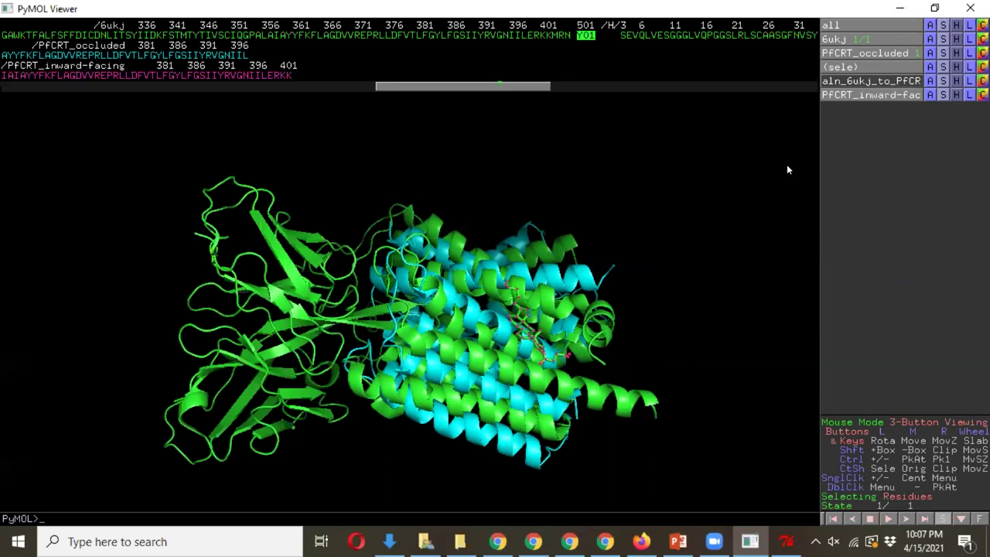
click(670, 336)
scroll(660, 361, up, 5)
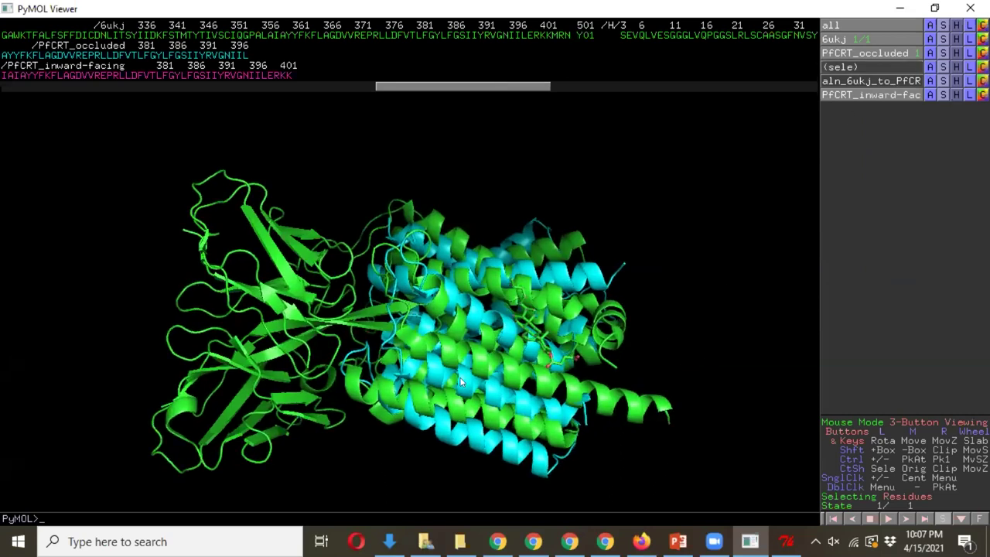
drag(423, 346, 539, 353)
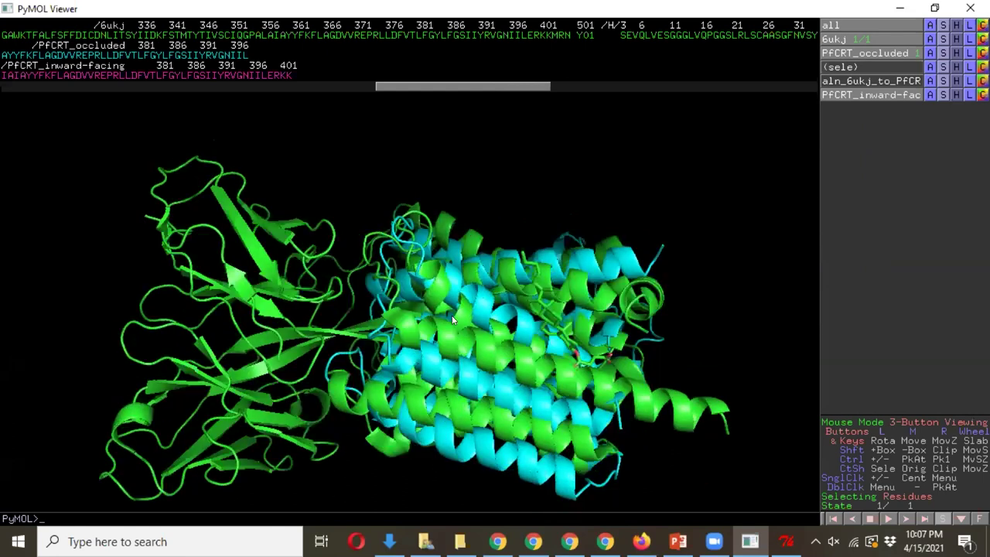
scroll(439, 355, up, 2)
drag(572, 400, 440, 376)
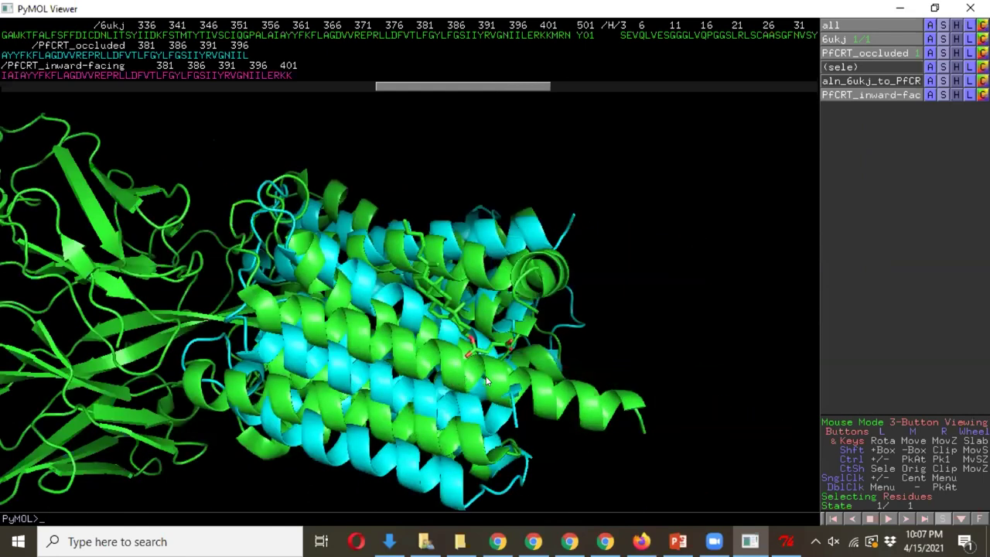
scroll(483, 376, up, 2)
scroll(474, 384, down, 2)
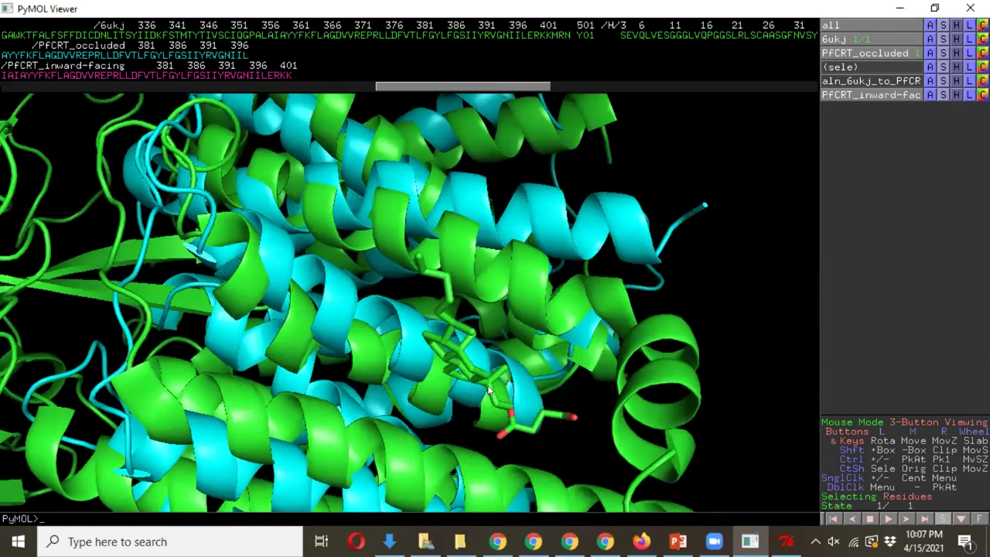
- Select the Y01 ligand at the end of chain A in 6ukj and copy it to a new object
drag(524, 361, 498, 360)
click(496, 341)
scroll(539, 308, down, 3)
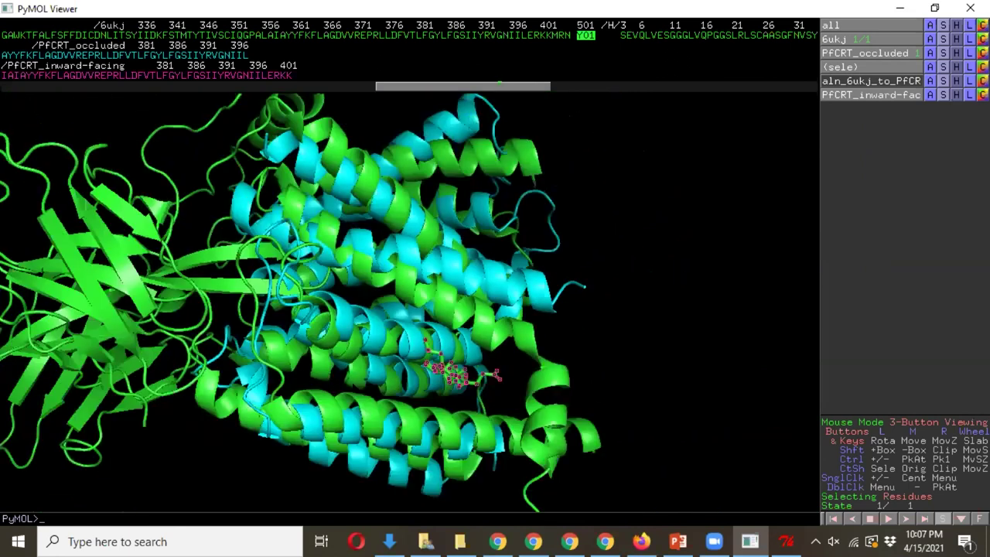
drag(365, 375, 515, 331)
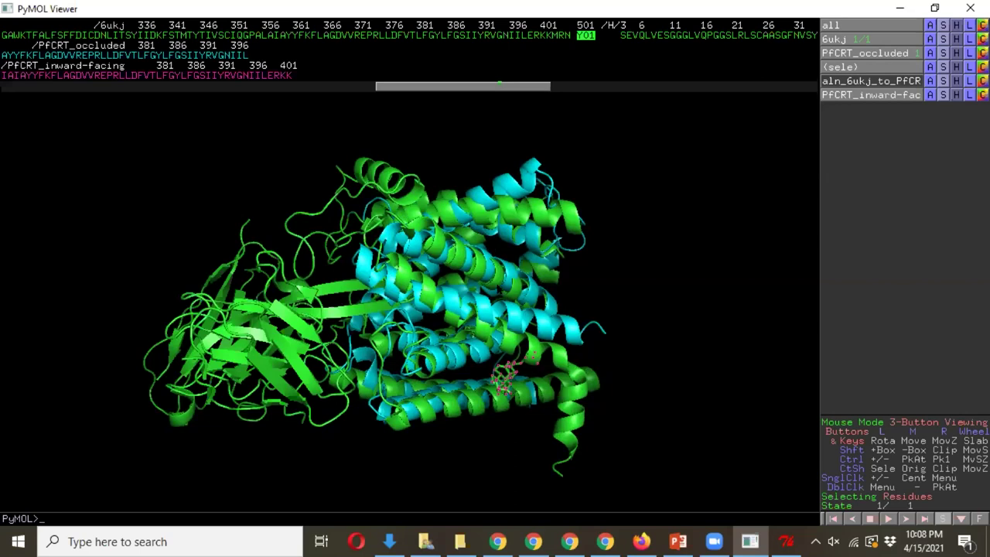
click(738, 392)
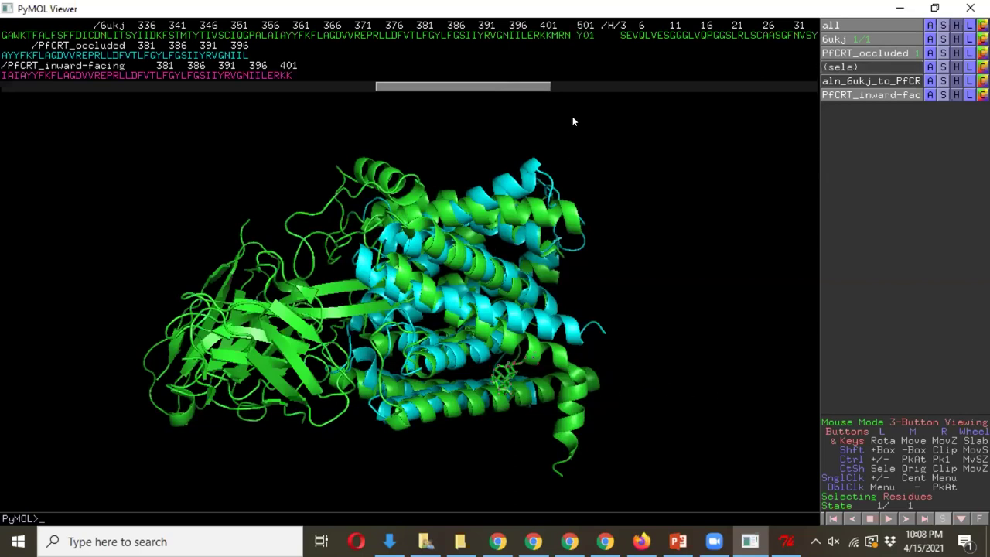
click(587, 35)
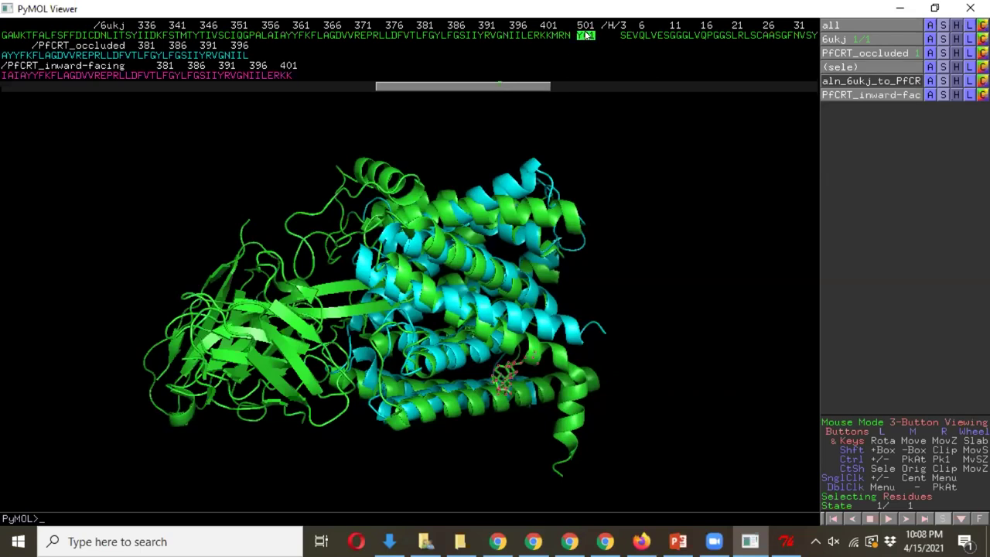
click(930, 67)
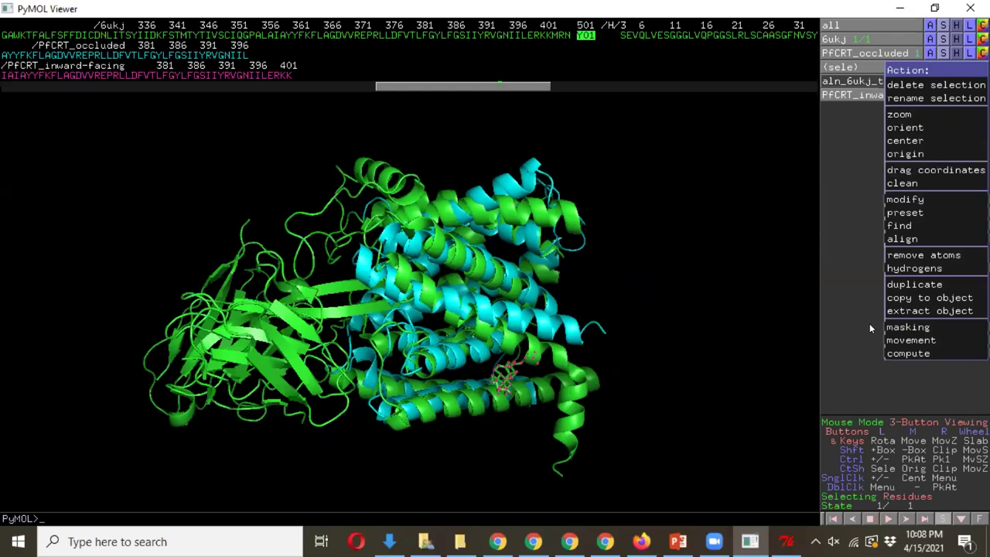
click(910, 300)
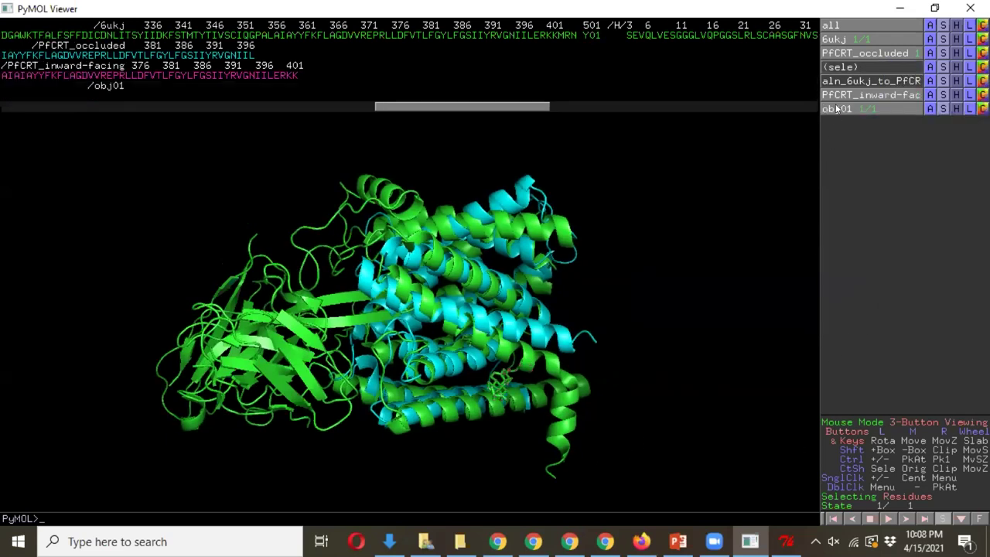
- Hide 6ukj and inspect the copied Y01 ligand against the PfCRT_occluded helices from several sides
click(854, 38)
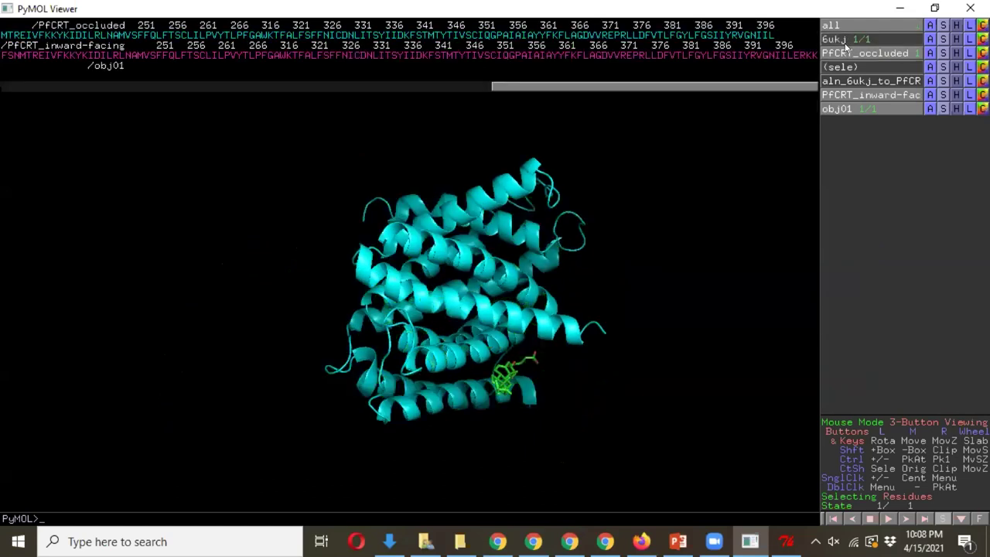
drag(527, 358, 834, 170)
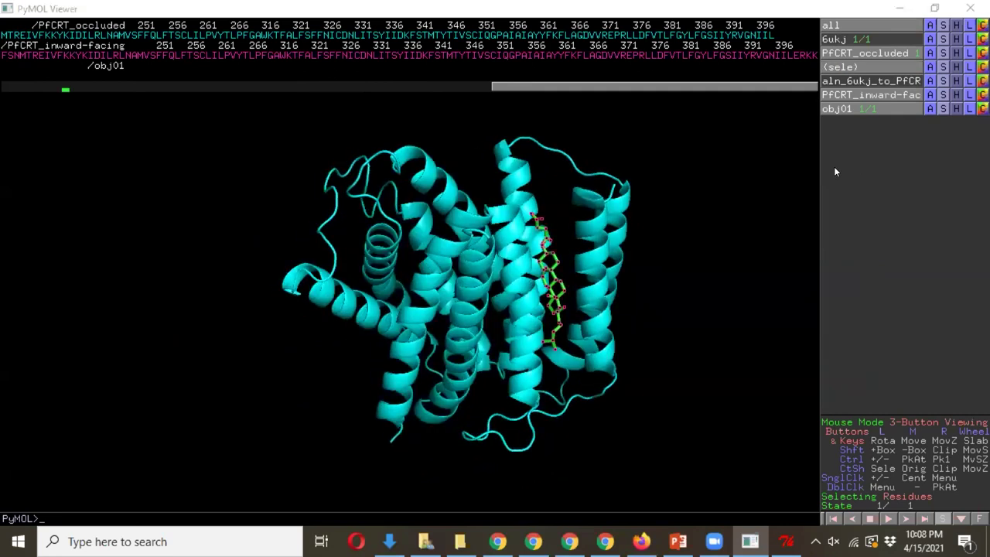
drag(499, 245, 725, 191)
drag(552, 265, 437, 141)
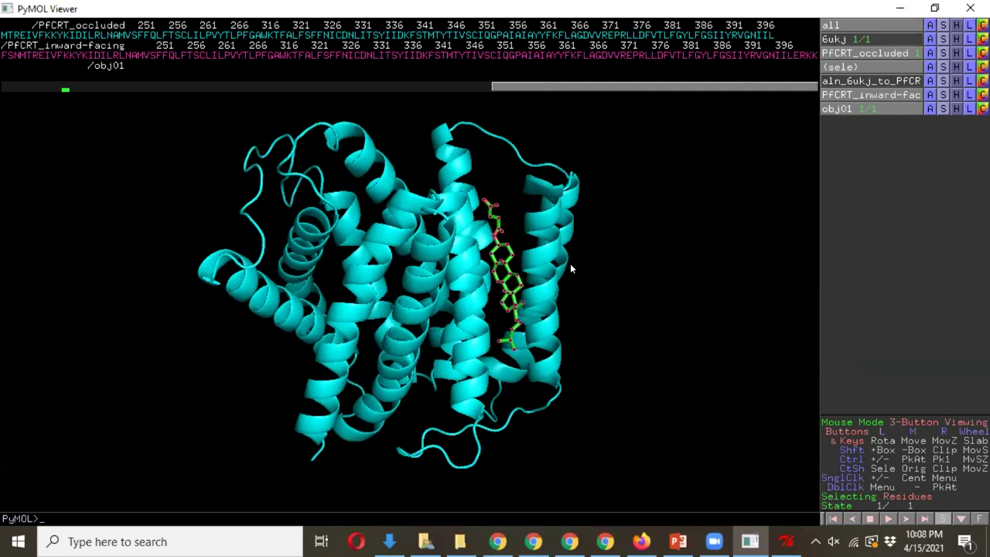
drag(349, 147, 685, 122)
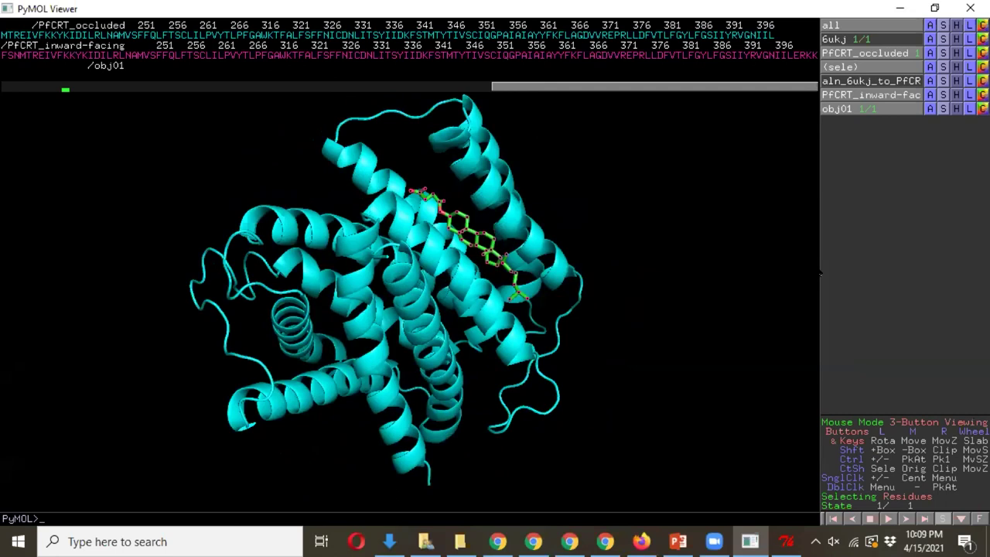
- Select residue K76 in the PfCRT_occluded sequence and show it as sticks
click(564, 83)
drag(533, 85, 28, 98)
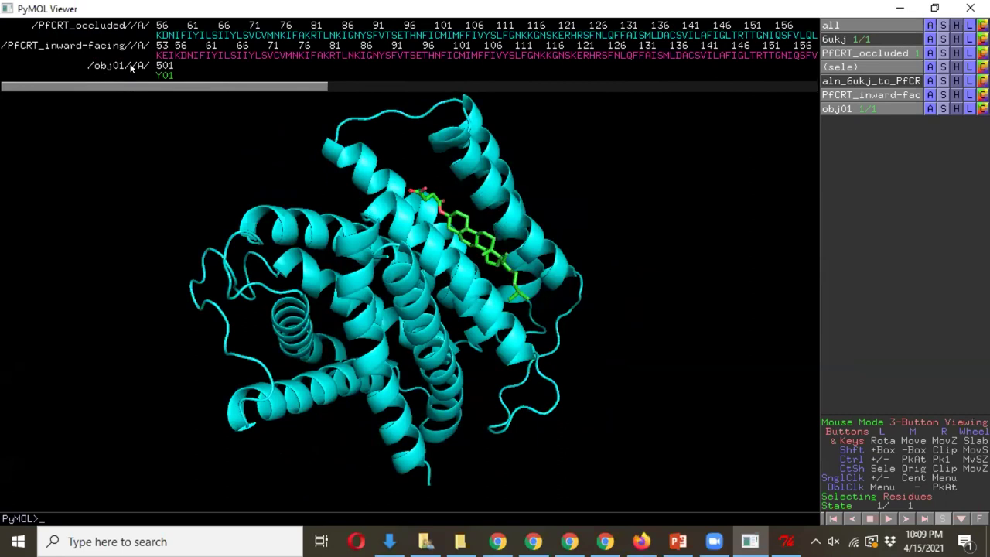
click(281, 35)
click(280, 36)
click(282, 36)
drag(425, 297, 417, 311)
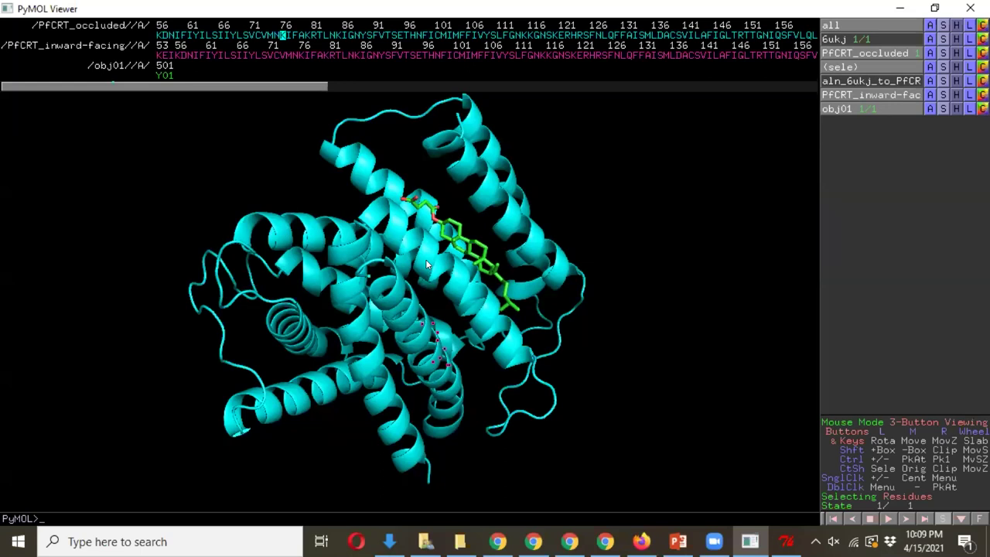
drag(450, 291, 923, 70)
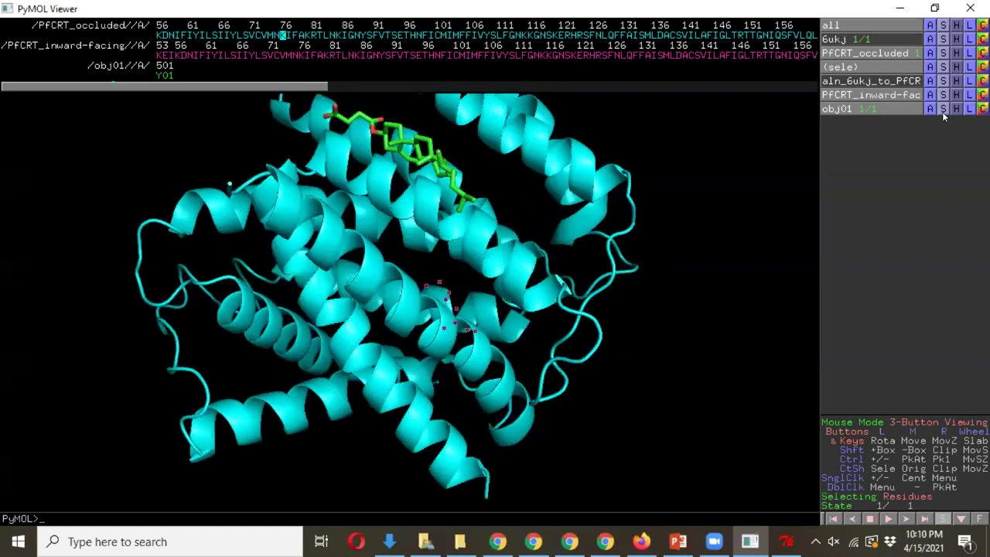
drag(408, 317, 932, 68)
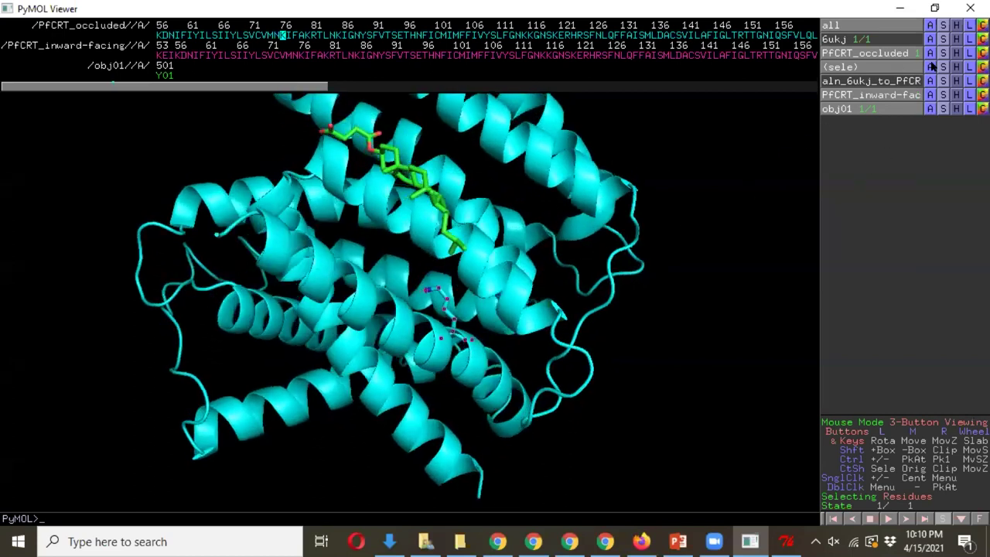
- Colour the selected residue 76 magenta, colour its other atoms by element, and clear the selection
click(982, 67)
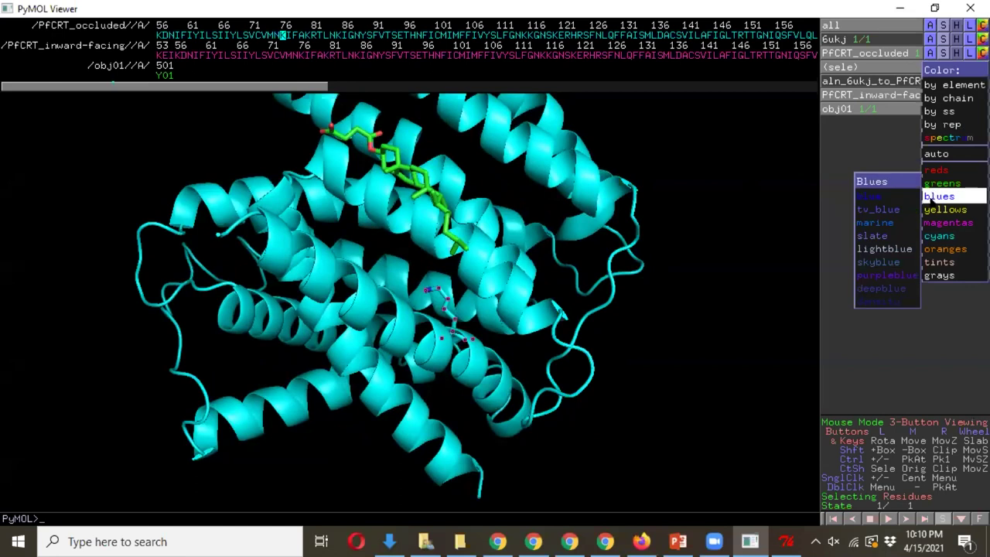
mouse_move(948, 223)
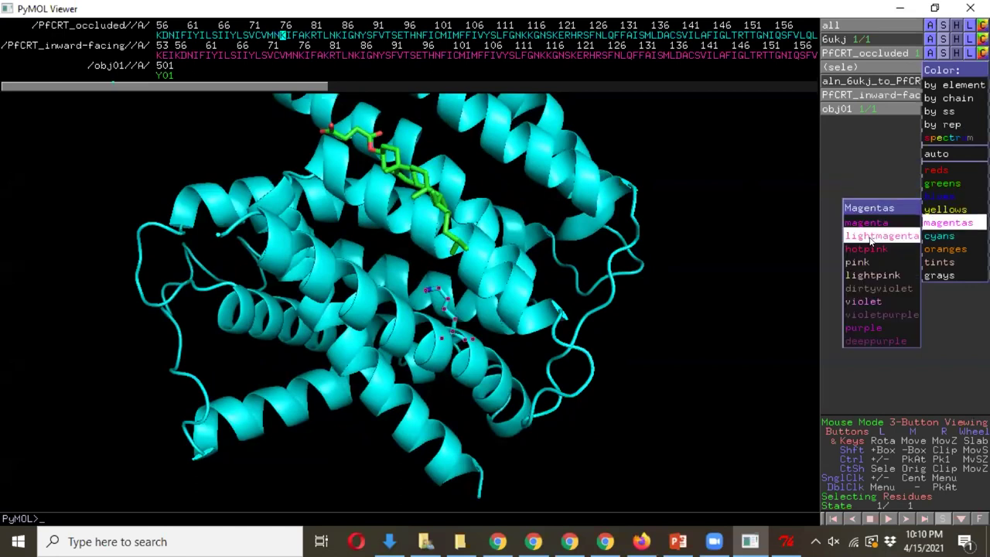
click(868, 223)
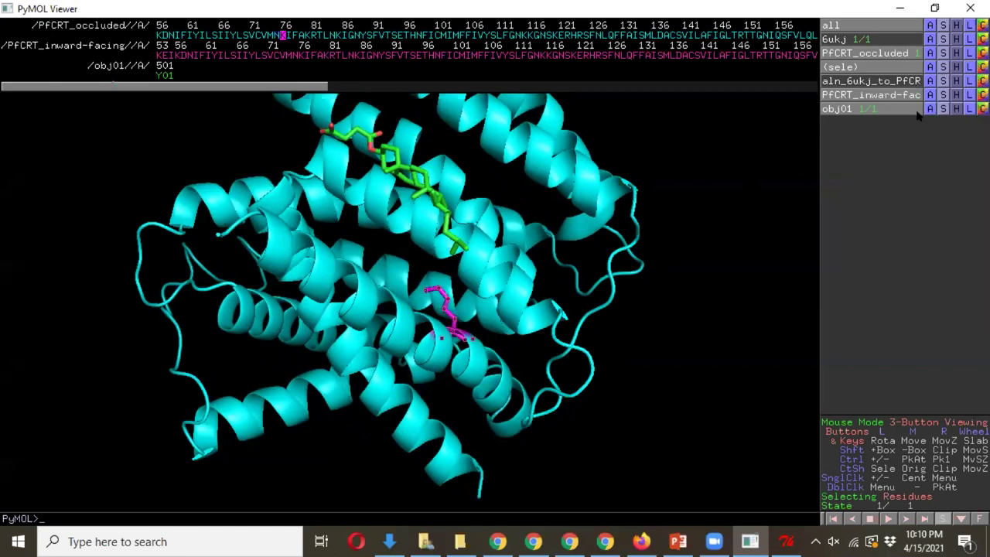
click(982, 67)
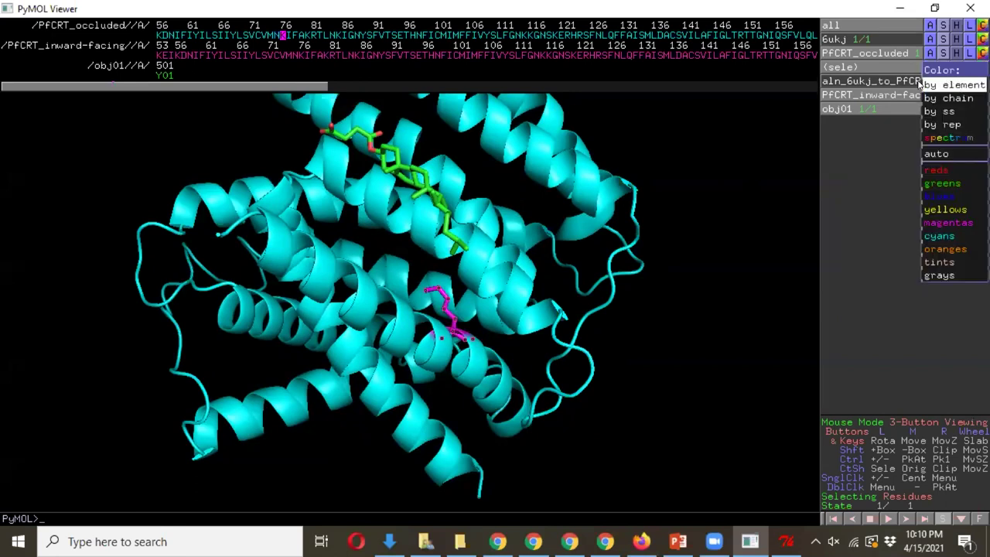
click(707, 258)
- Examine where lysine 76 sits relative to the Y01 ligand and the surrounding helices, with the residue selected again
drag(474, 299, 510, 242)
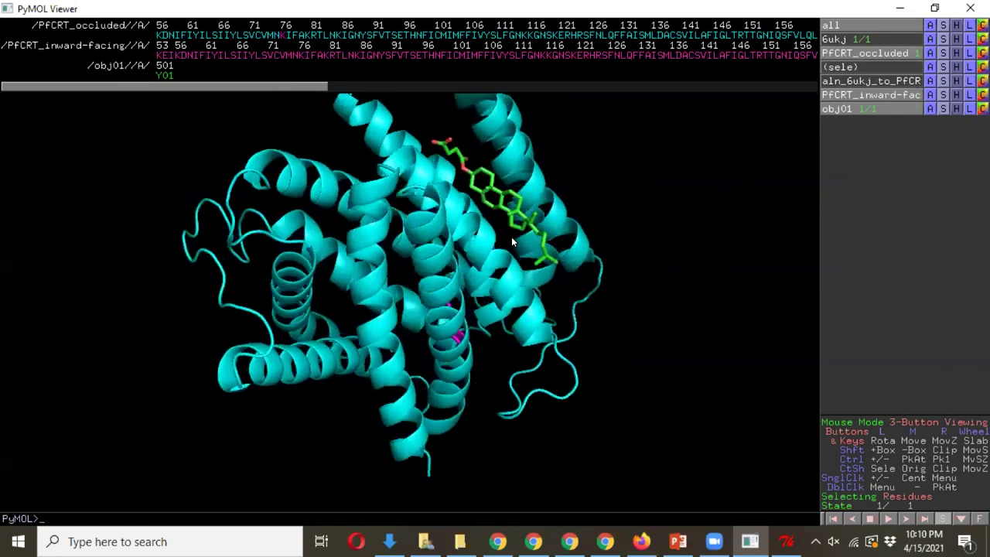
drag(483, 149, 473, 252)
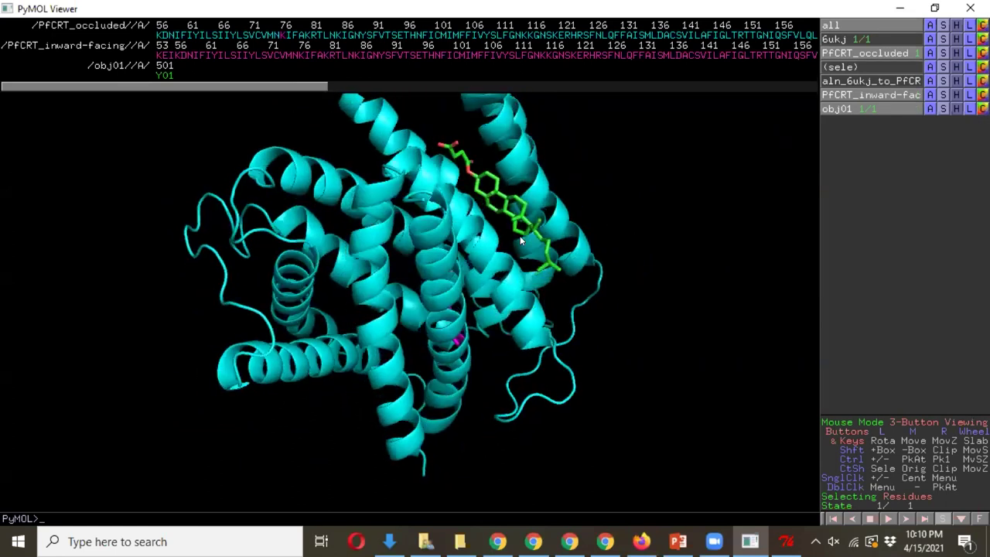
drag(441, 339, 268, 325)
drag(450, 319, 372, 374)
drag(315, 276, 489, 234)
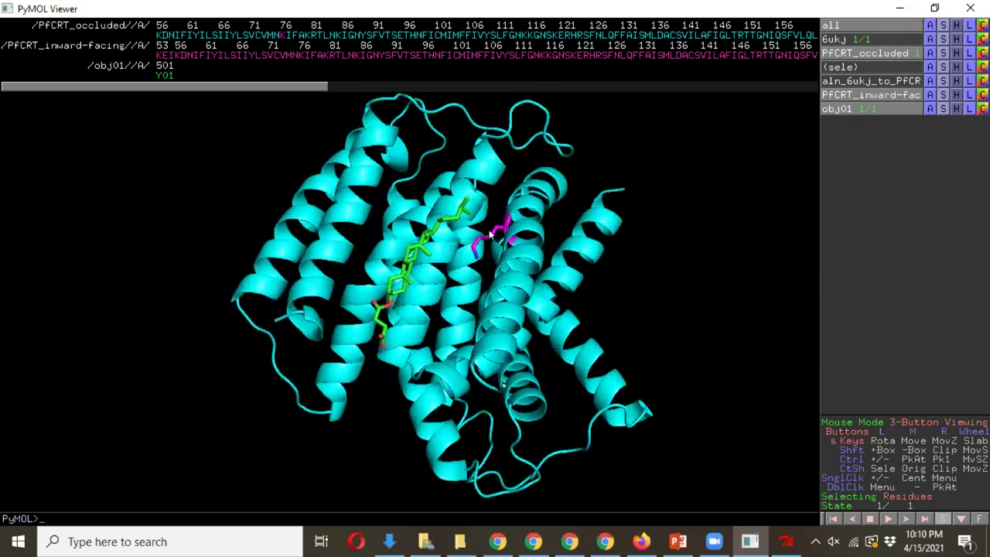
click(489, 234)
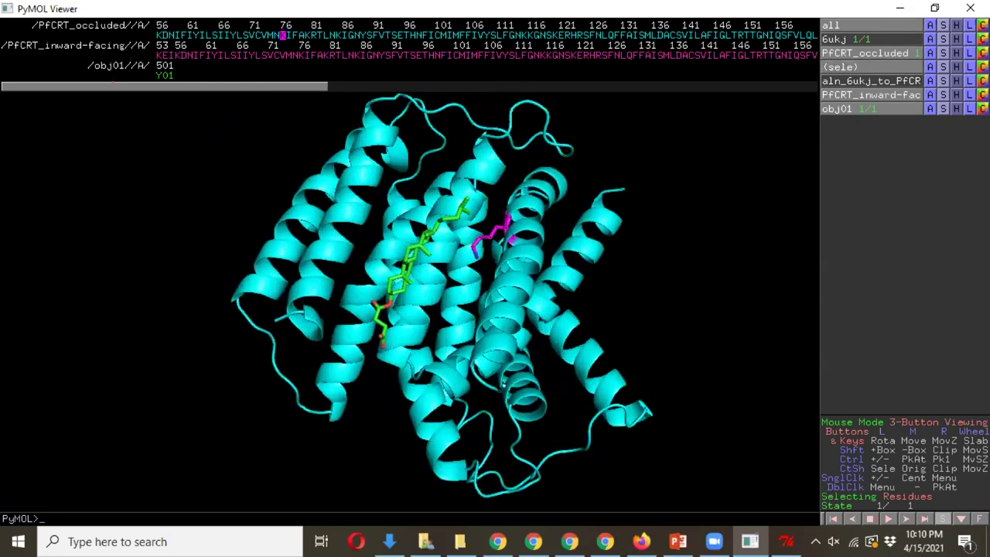
drag(540, 235, 690, 378)
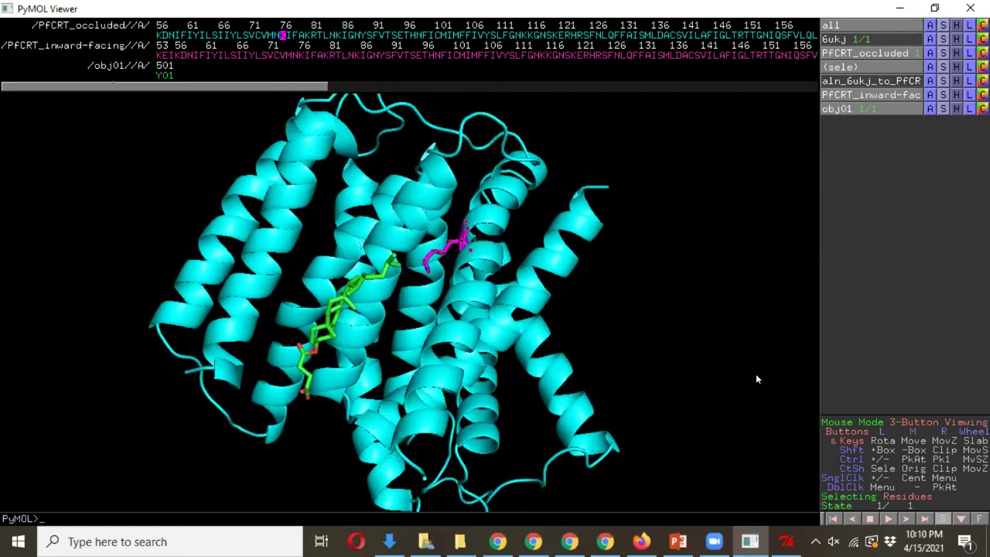
- Start the Mutagenesis wizard and choose THR as the mutant residue
mouse_move(789, 543)
click(724, 467)
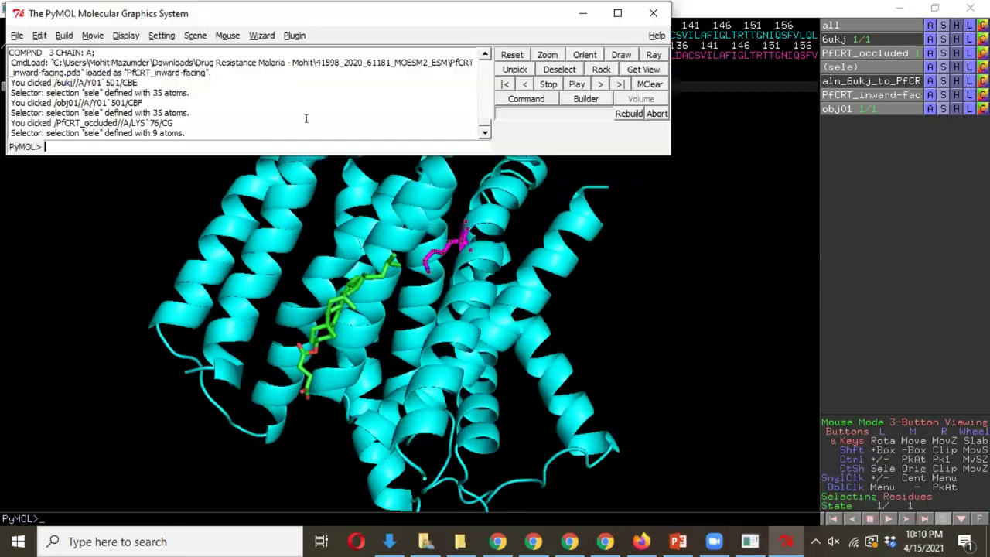
click(260, 35)
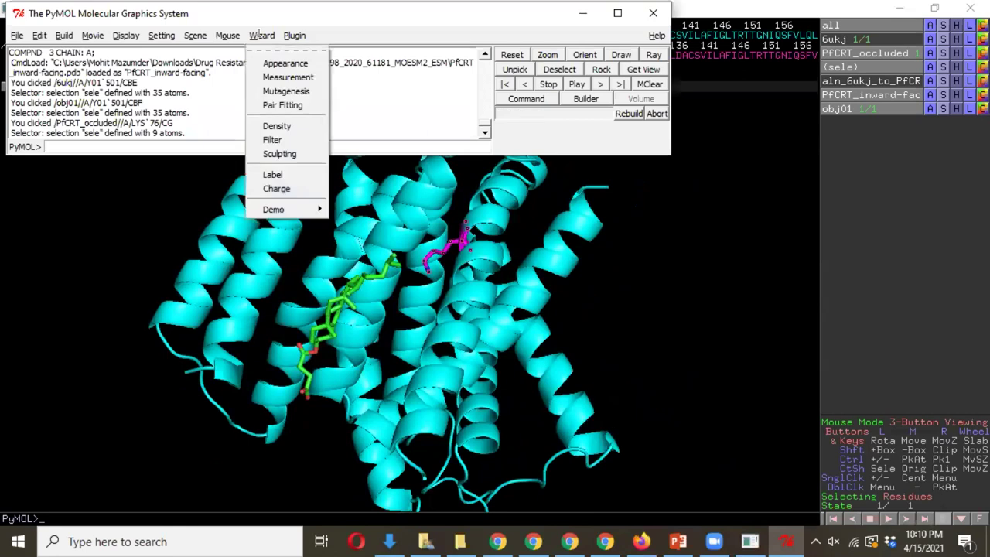
click(282, 91)
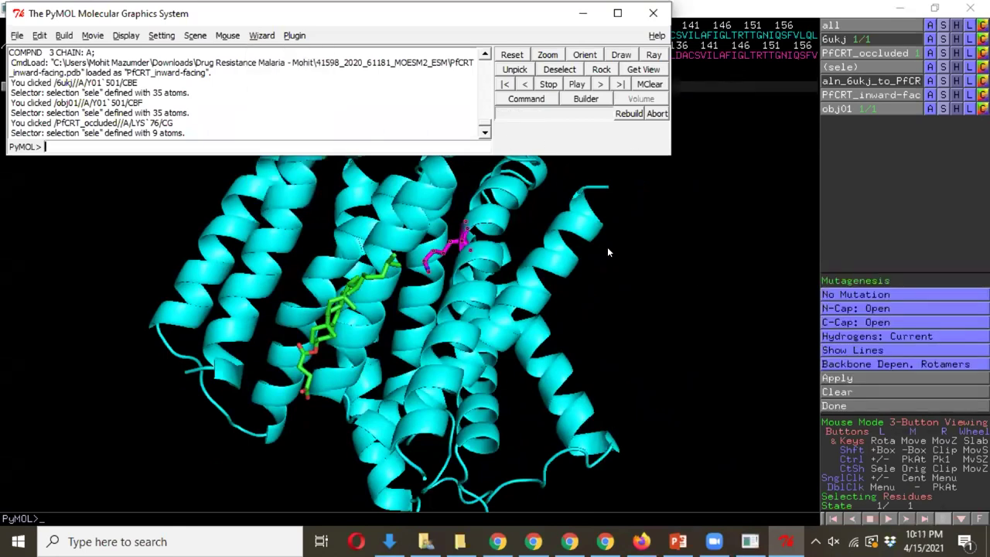
click(885, 293)
mouse_move(885, 295)
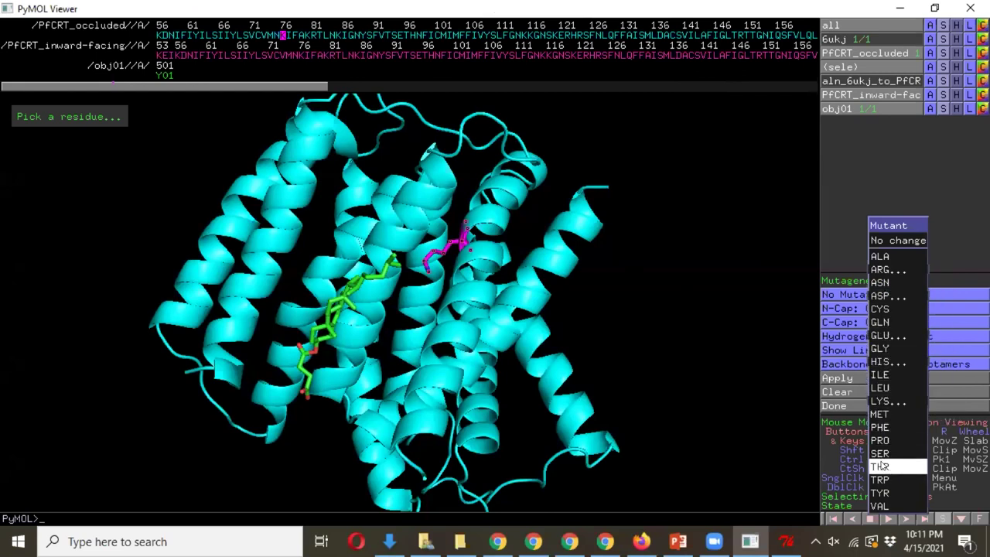
click(880, 467)
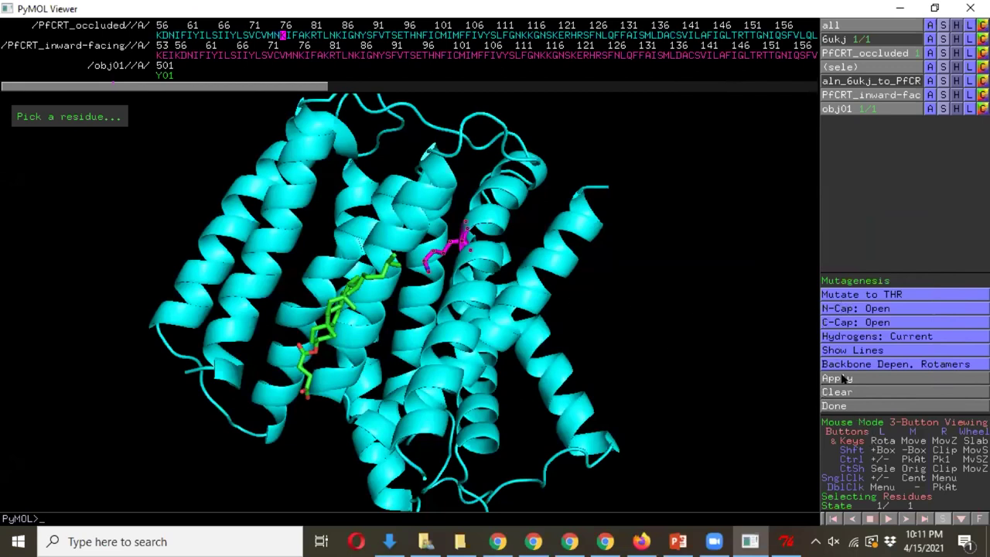
- Pick LYS 76 of PfCRT_occluded in the structure as the residue to mutate to THR
click(880, 377)
click(873, 378)
click(874, 294)
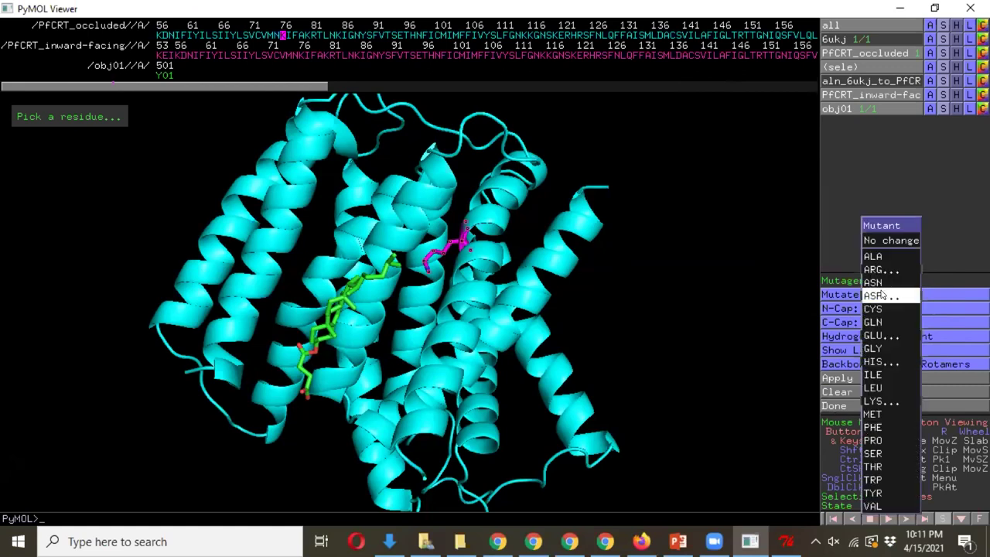
mouse_move(873, 296)
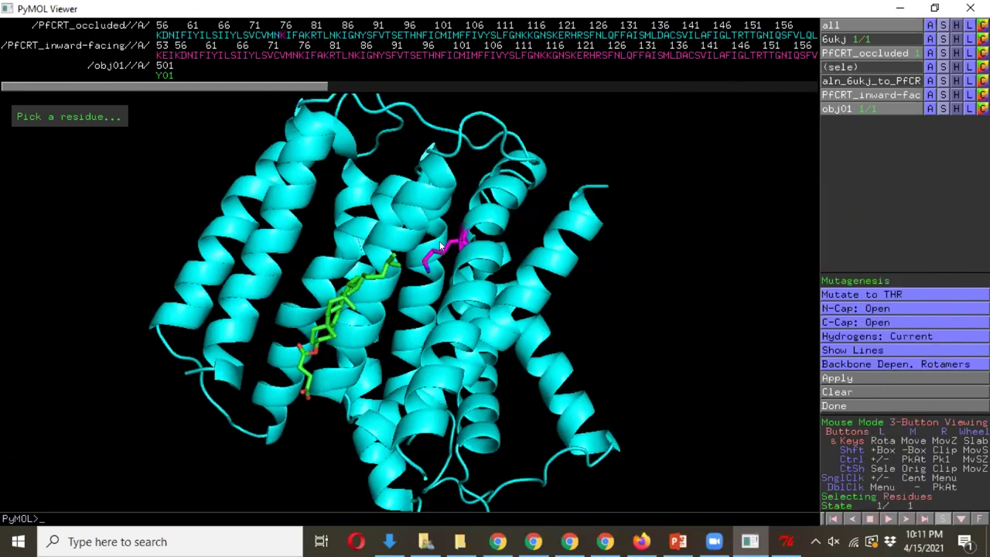
click(473, 253)
drag(473, 253, 434, 306)
click(400, 304)
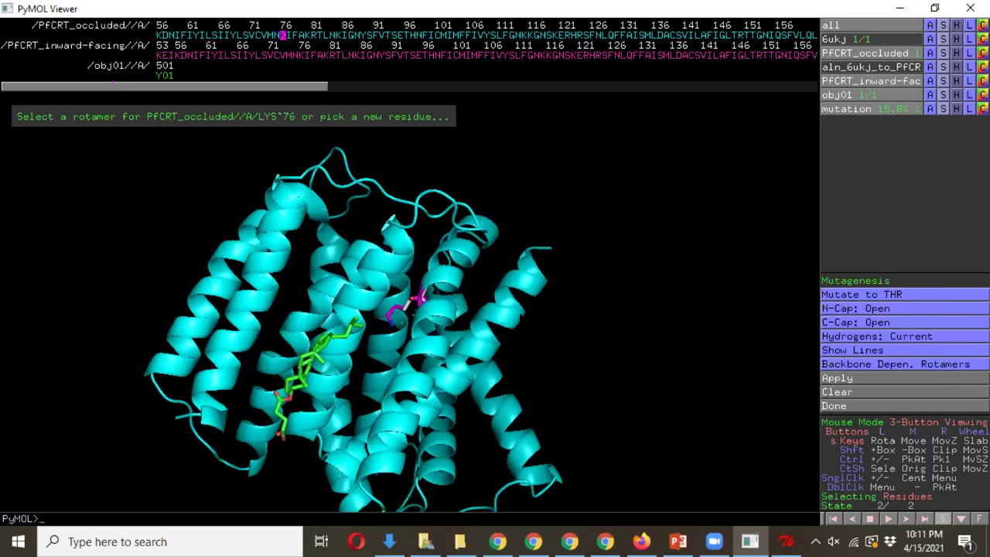
- Inspect the THR rotamer at position 76 up close, apply the mutation, and bring the whole structure back into view
scroll(480, 325, up, 5)
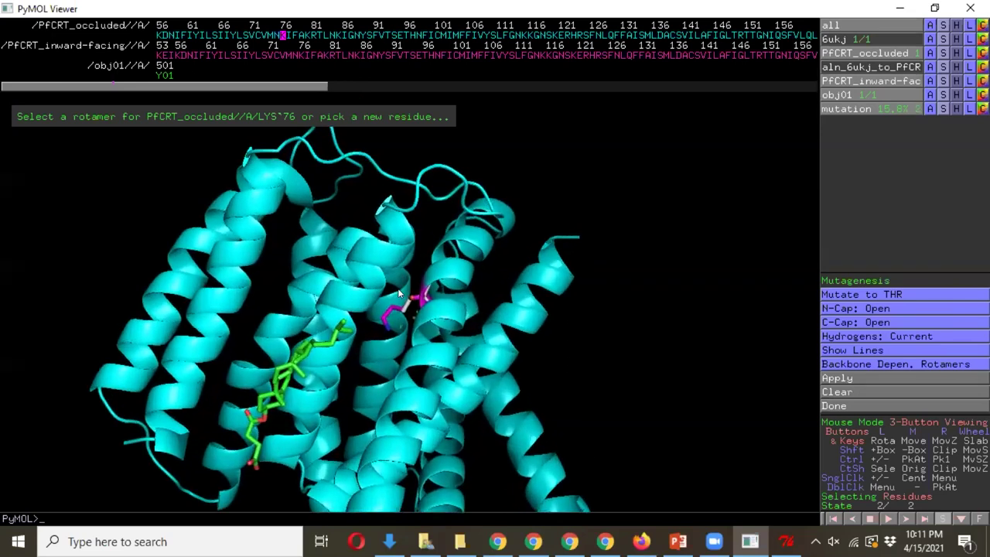
drag(430, 268, 426, 219)
drag(509, 202, 422, 297)
drag(459, 241, 891, 110)
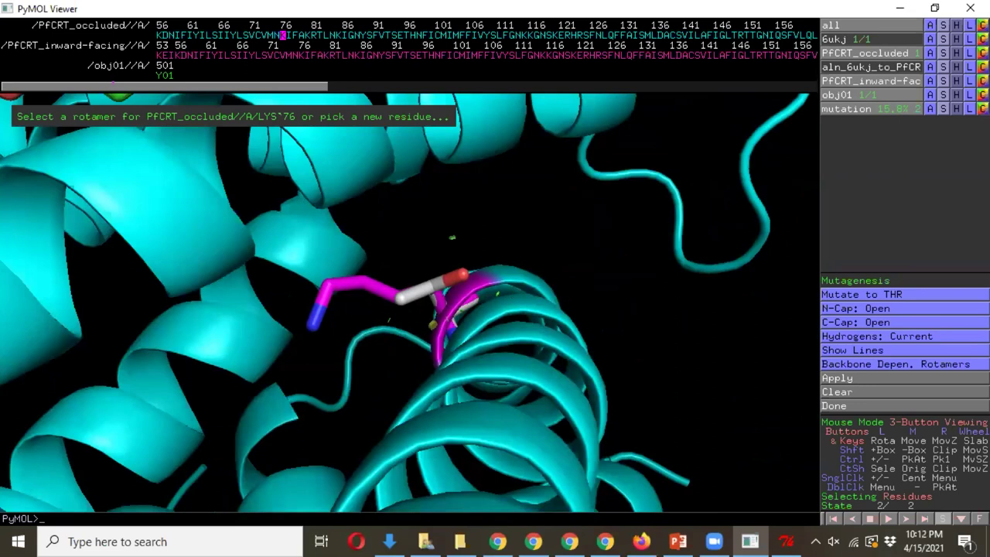
click(846, 378)
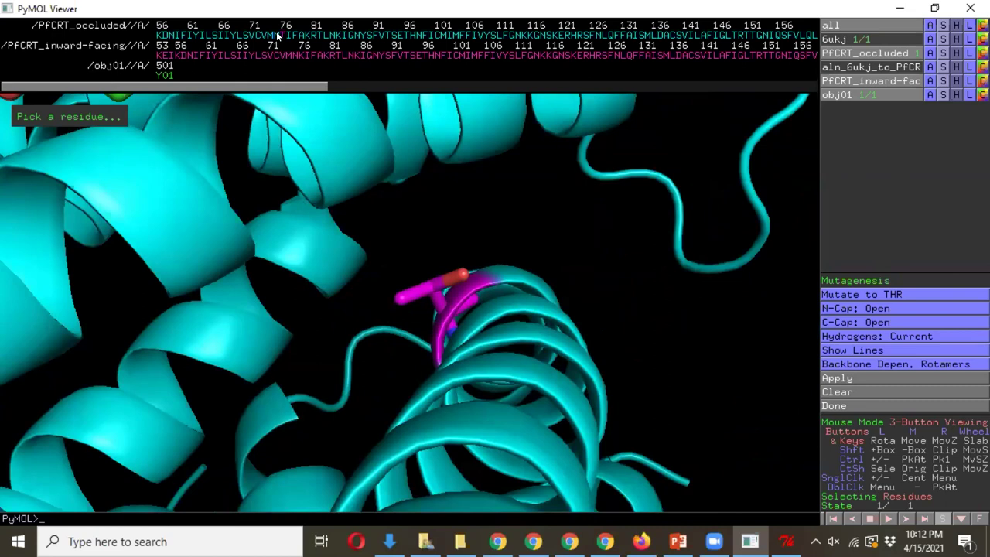
drag(522, 309, 458, 107)
drag(450, 93, 389, 318)
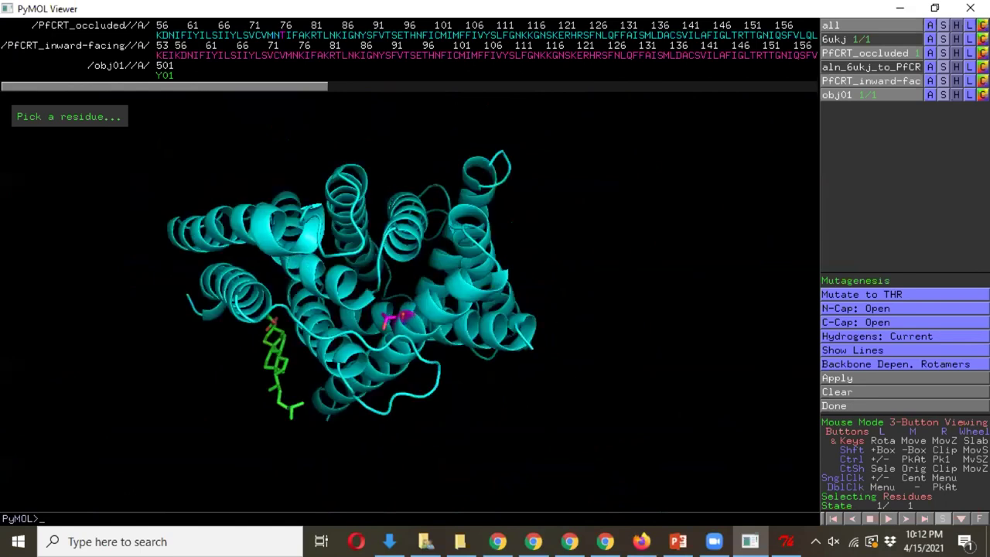
- Close the Mutagenesis wizard and select the entire PfCRT_occluded sequence, from lysine 56 through its last residue
drag(436, 282, 436, 230)
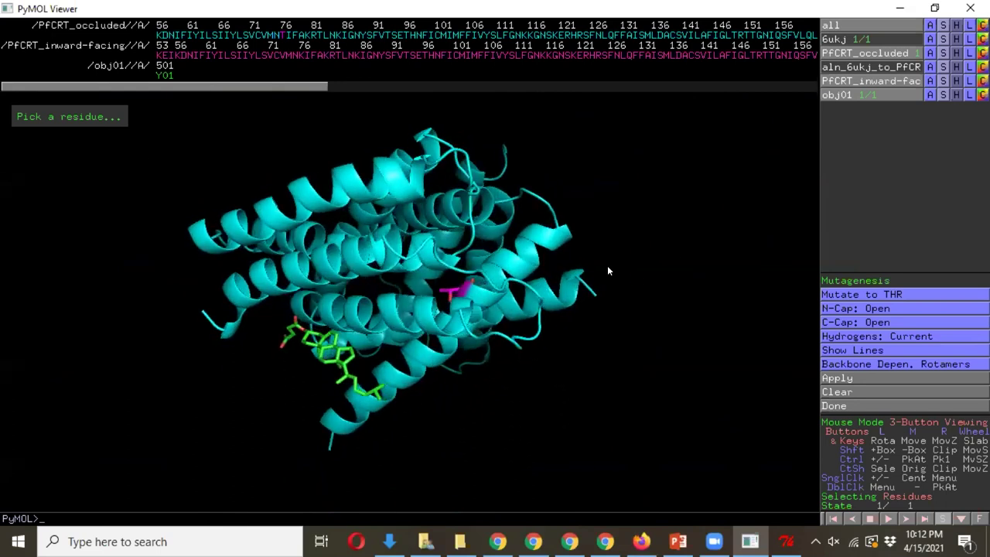
click(849, 406)
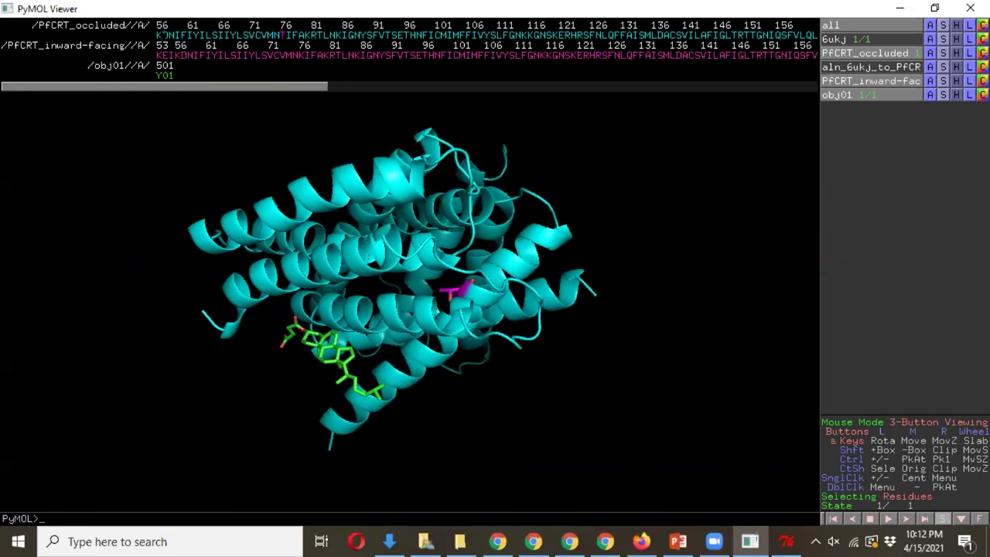
click(159, 35)
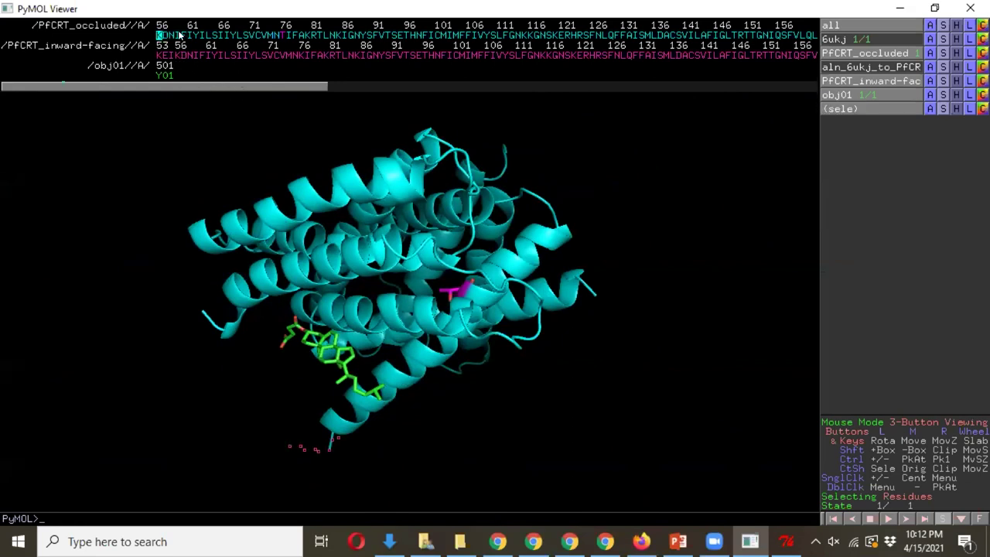
drag(162, 36, 225, 35)
drag(524, 36, 805, 35)
drag(239, 86, 544, 86)
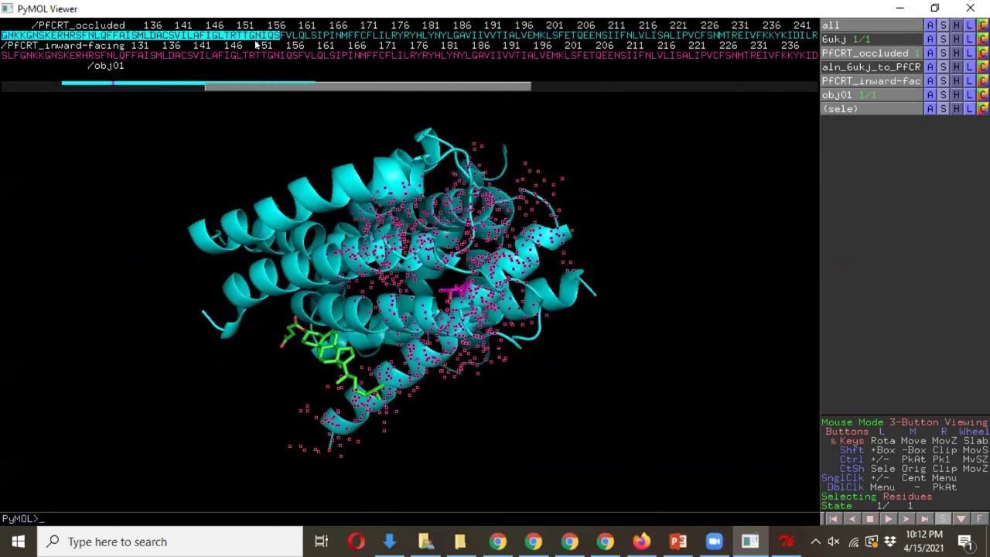
drag(275, 35, 816, 36)
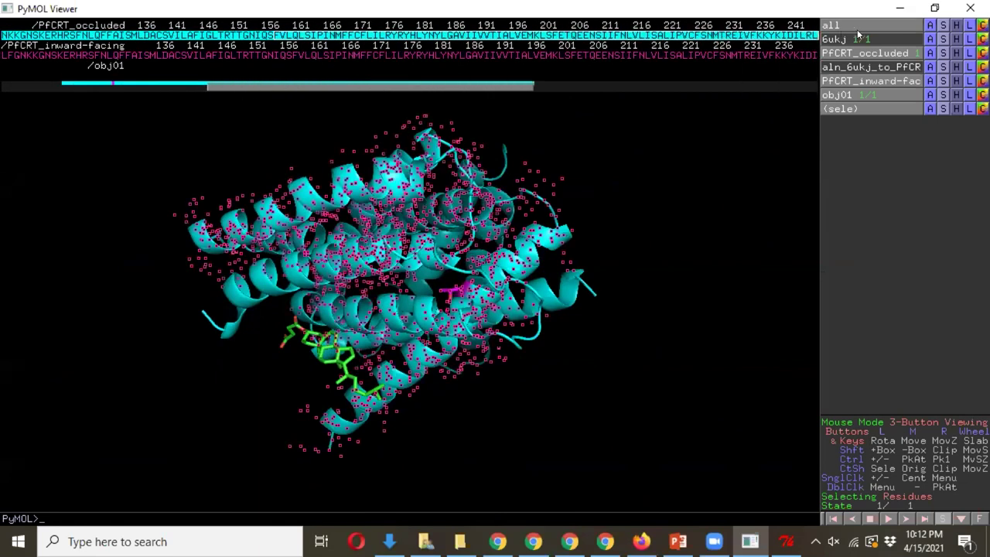
drag(508, 86, 644, 87)
drag(478, 34, 816, 35)
drag(650, 86, 809, 87)
drag(772, 34, 441, 36)
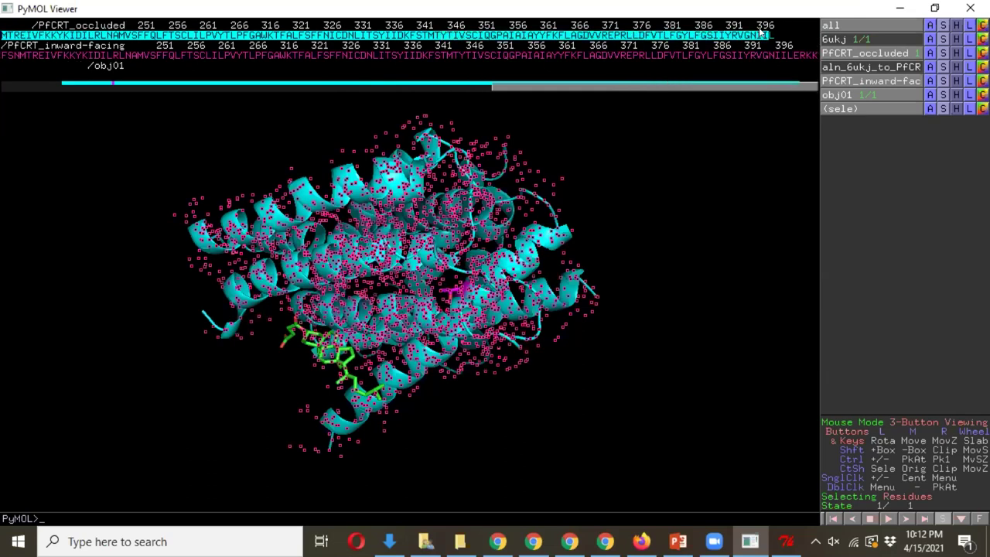
drag(734, 87, 345, 114)
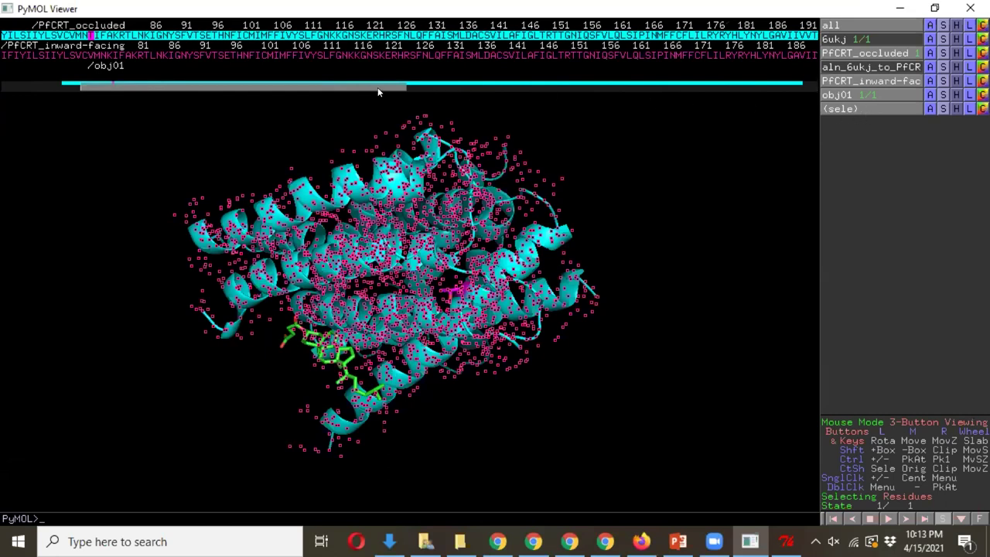
drag(354, 91, 236, 90)
- Add ligand Y01 to the selection and inspect the selected protein and ligand from several angles
click(167, 76)
drag(366, 315, 464, 202)
drag(437, 234, 327, 277)
drag(438, 334, 419, 307)
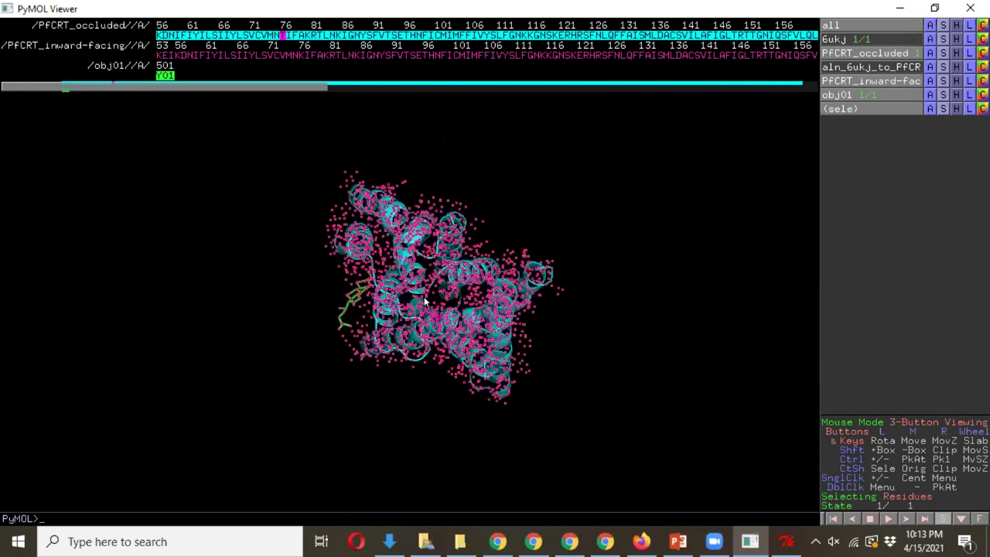
drag(510, 252, 467, 242)
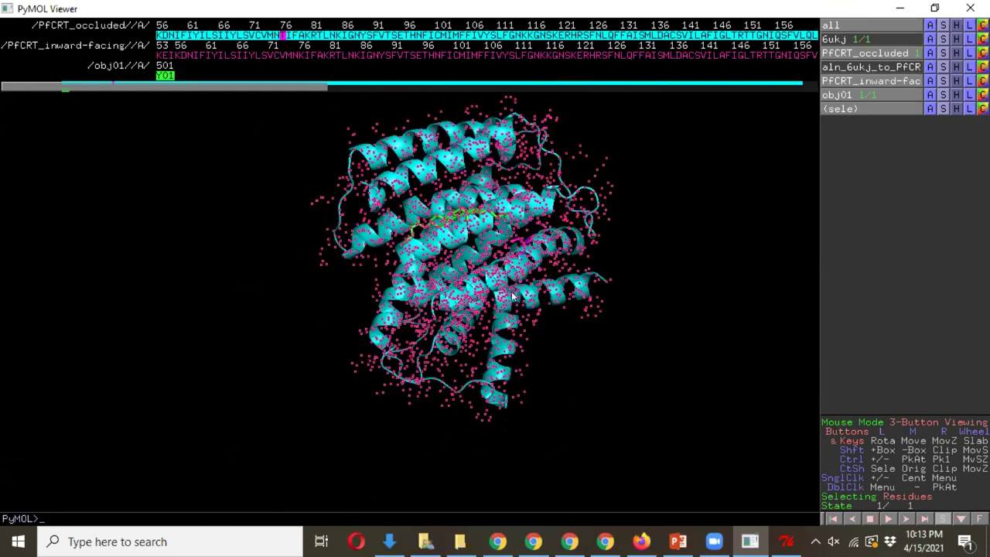
- Start saving a molecule and choose the sele selection, written to one file with the global state
mouse_move(750, 535)
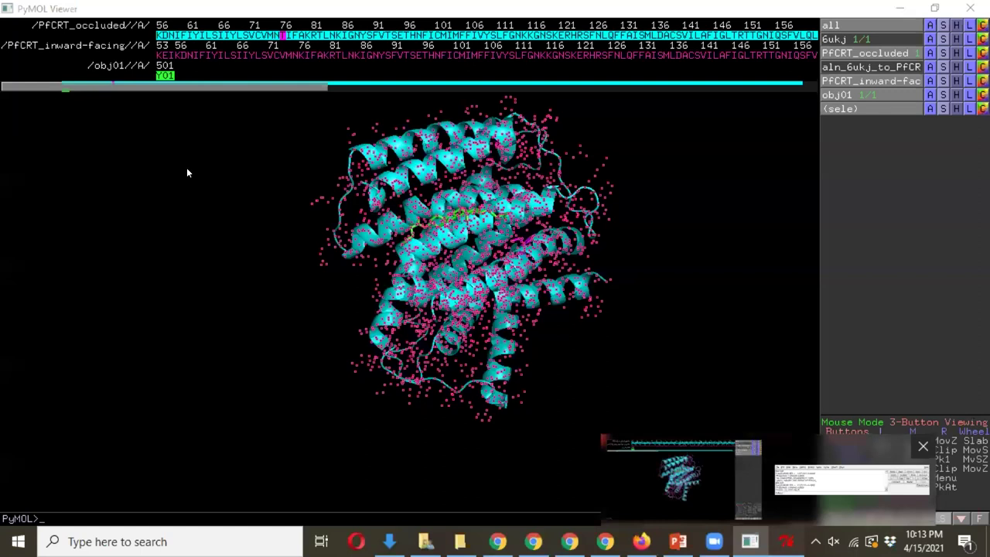
click(851, 479)
click(16, 35)
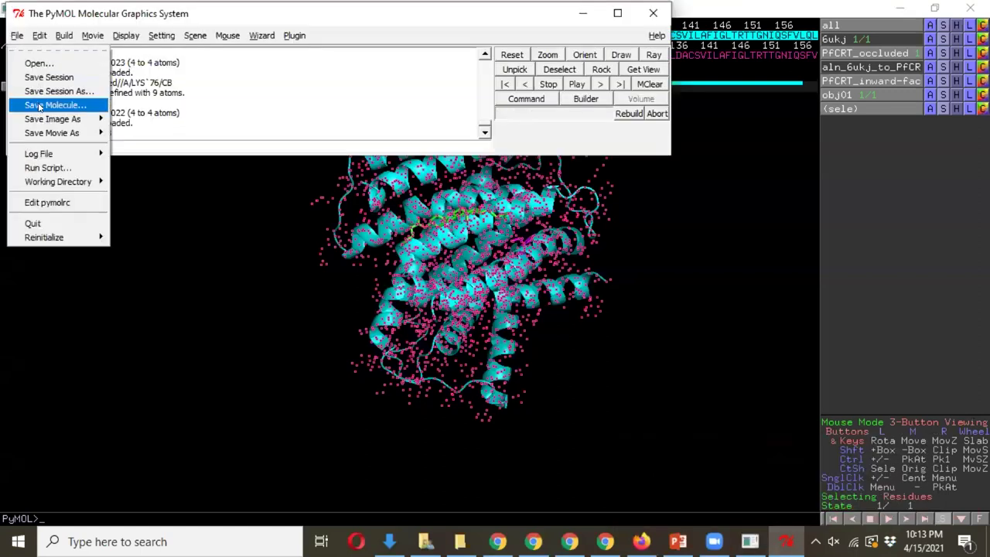
click(31, 105)
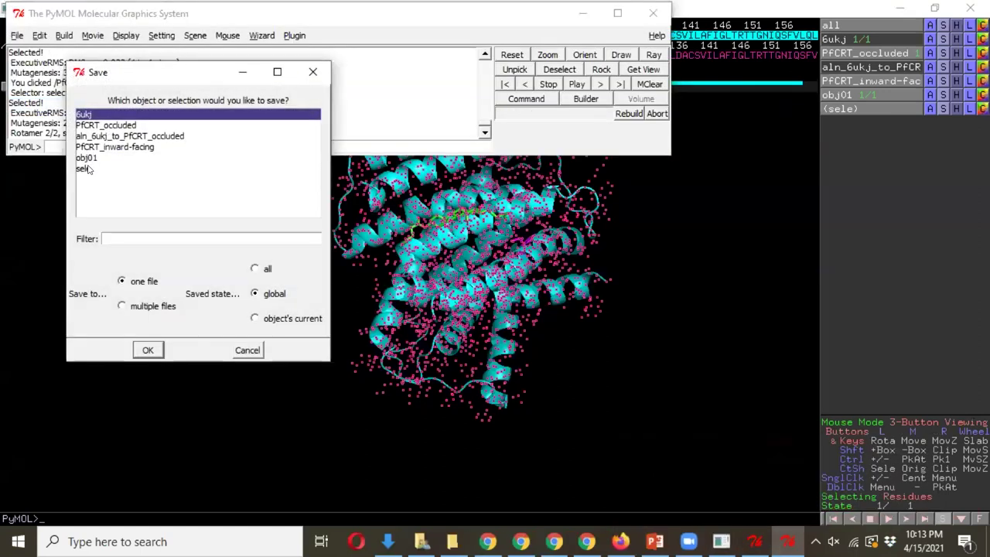
click(88, 169)
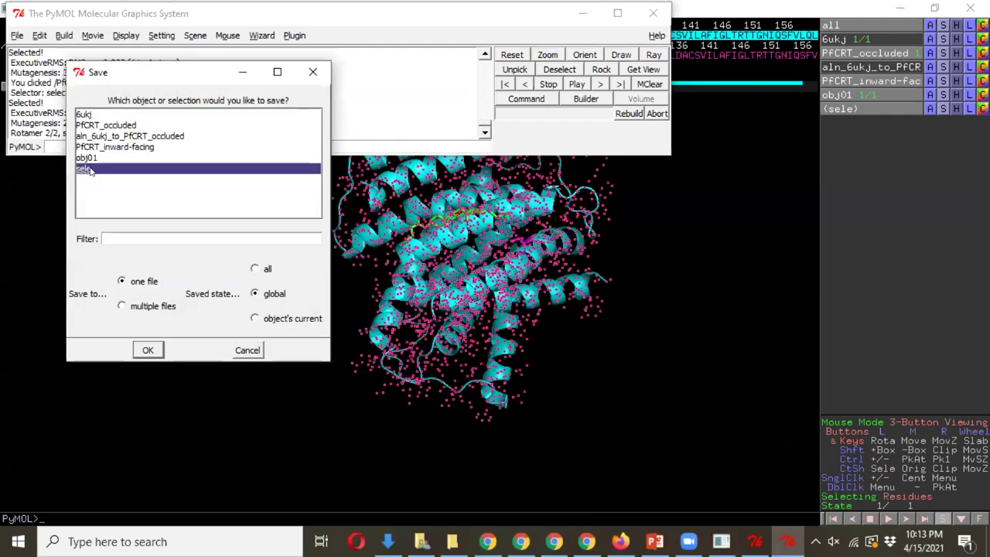
click(147, 350)
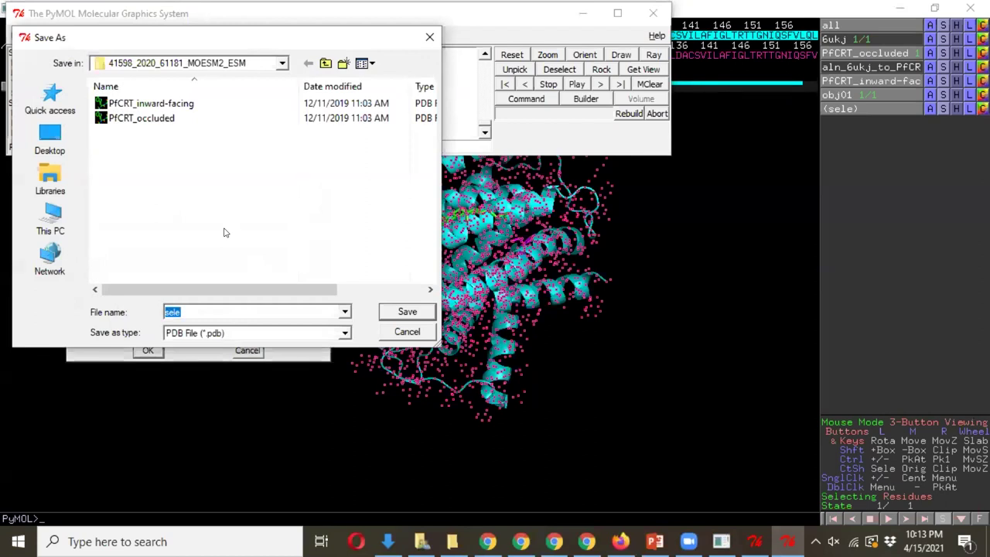
- Save the selection as a PDB file named mutantK76T in the 41598_2020_61181_MOESM2_ESM folder
text(mytantK76T)
key(Home)
key(Right)
key(Right)
key(BackSpace)
key(BackSpace)
text(uy)
key(BackSpace)
key(Left)
click(400, 314)
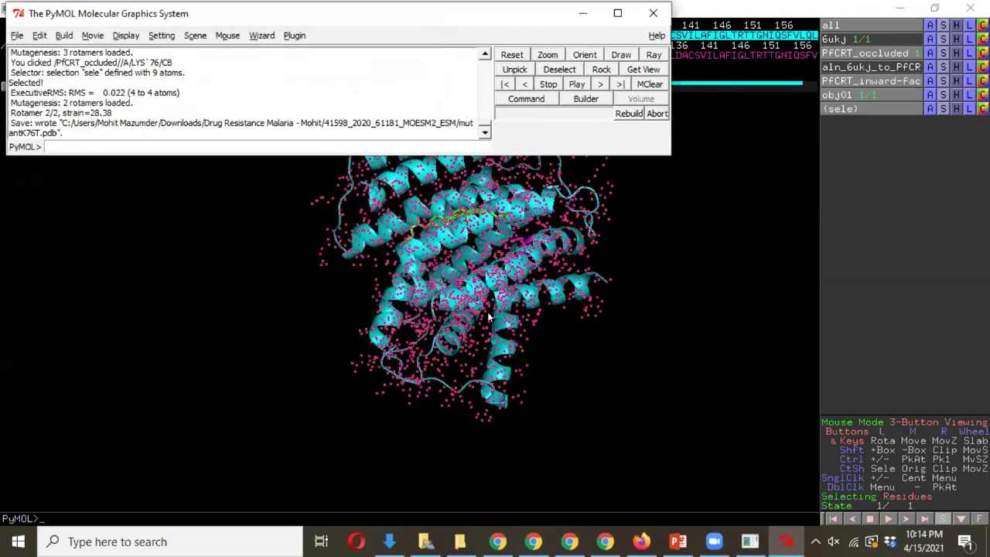
- Deselect all atoms and examine the mutated helix bundle and ligand Y01 from different sides
click(623, 296)
drag(564, 330, 571, 263)
click(559, 277)
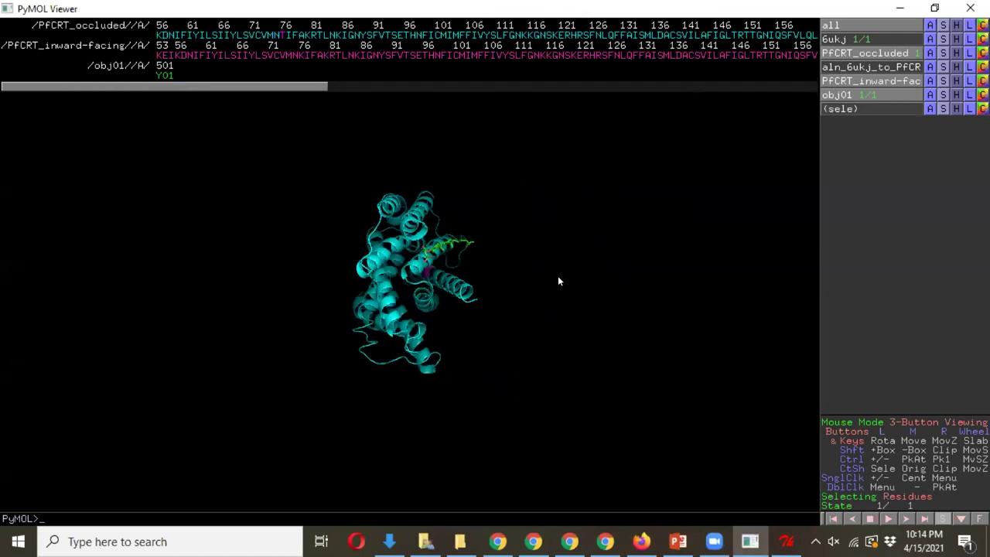
drag(426, 296, 489, 292)
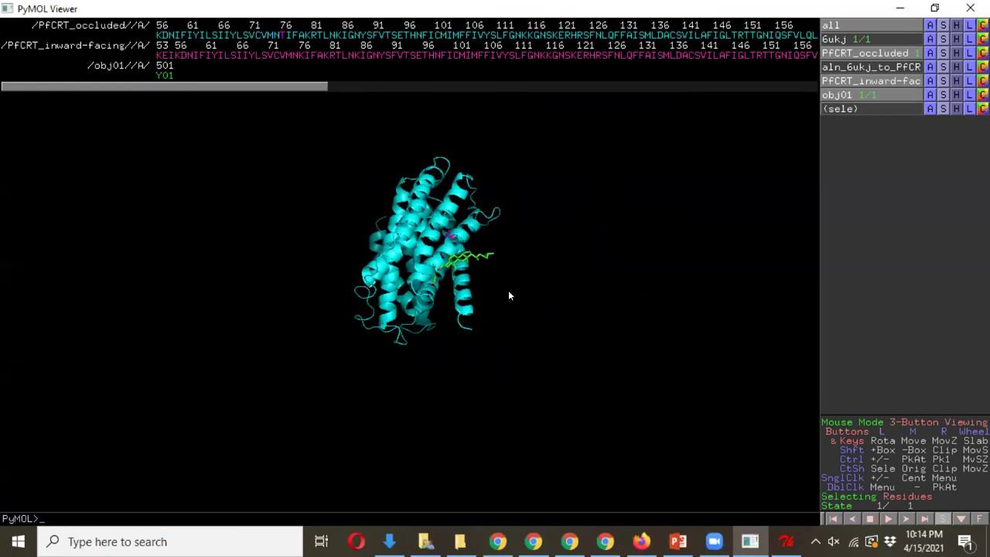
mouse_move(413, 277)
mouse_down()
mouse_move(483, 266)
mouse_move(498, 237)
mouse_move(500, 301)
mouse_move(420, 284)
mouse_up()
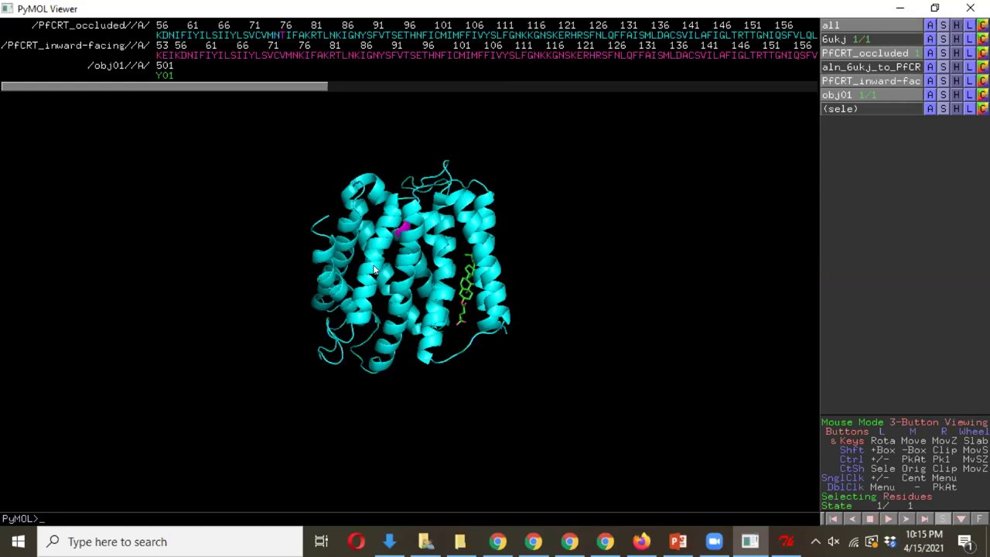
drag(438, 258, 486, 265)
drag(401, 284, 563, 292)
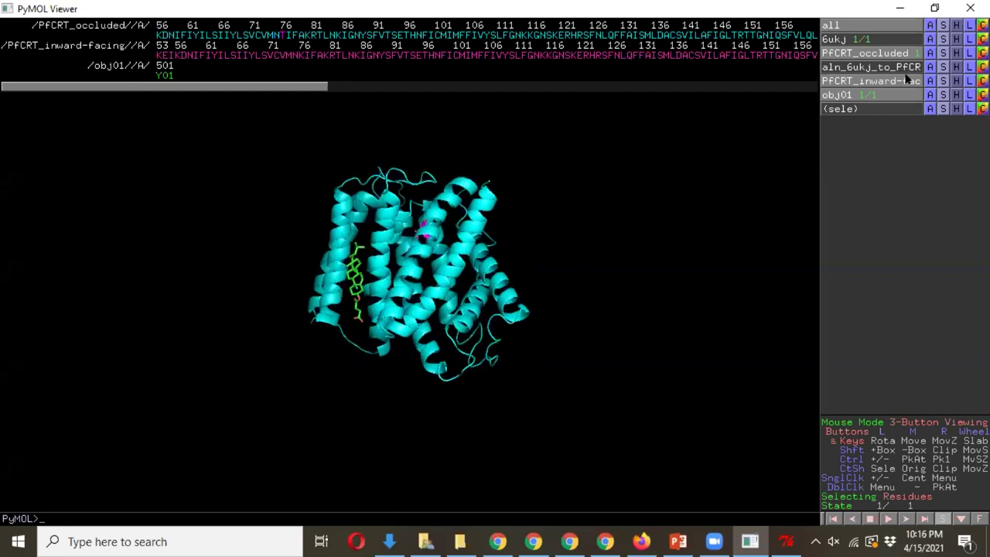
- Show PfCRT_occluded as a surface and look at it around ligand Y01
click(943, 53)
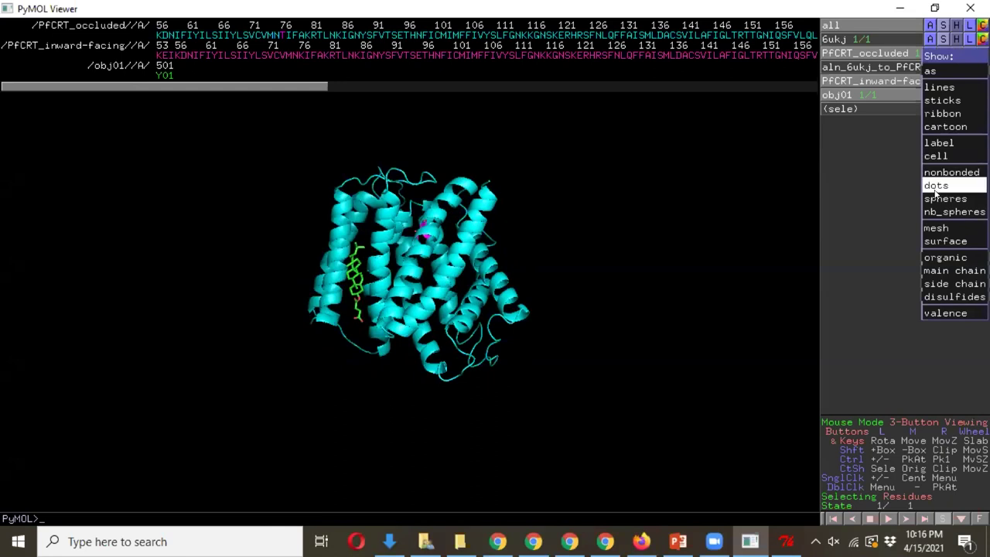
click(933, 241)
drag(507, 252, 576, 246)
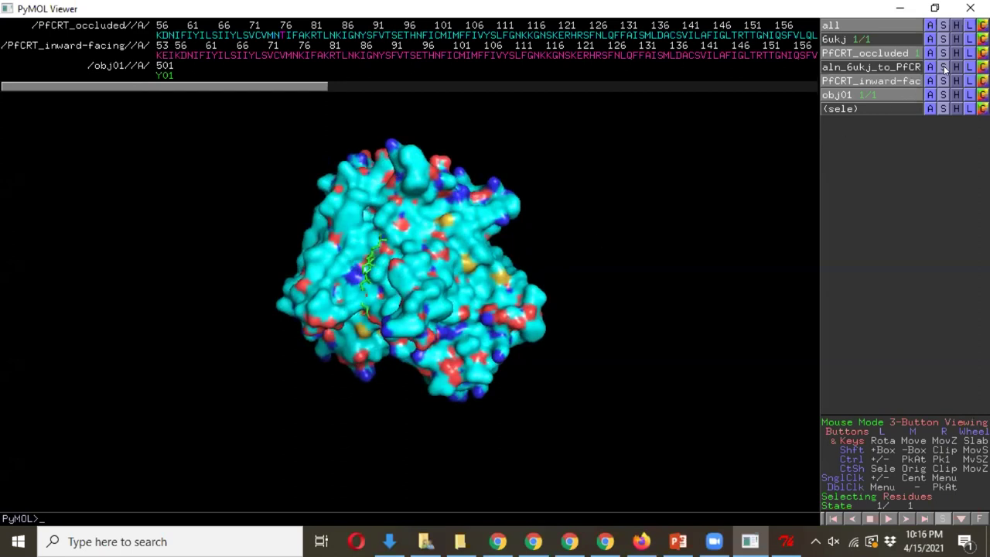
- Recolor the PfCRT_occluded surface in a gray shade
click(982, 52)
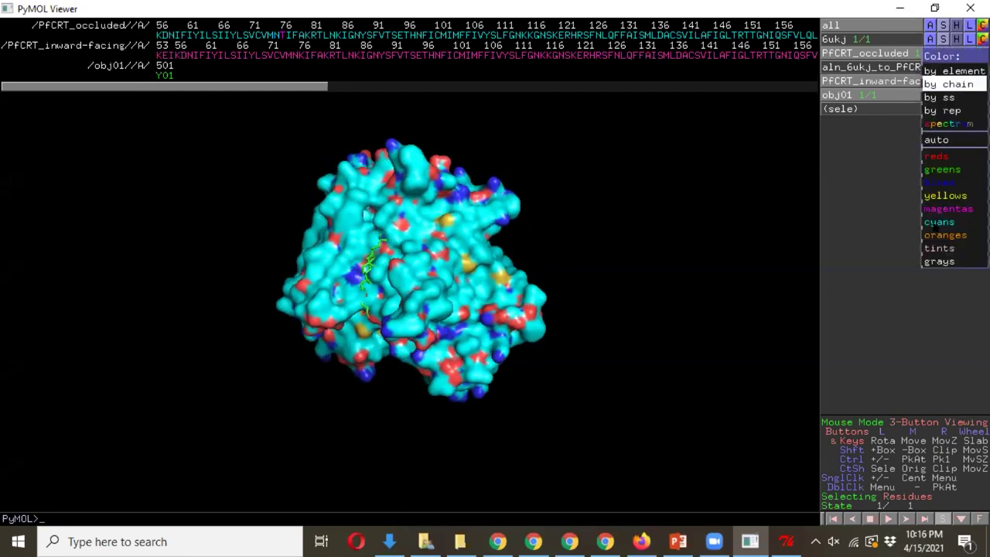
mouse_move(944, 261)
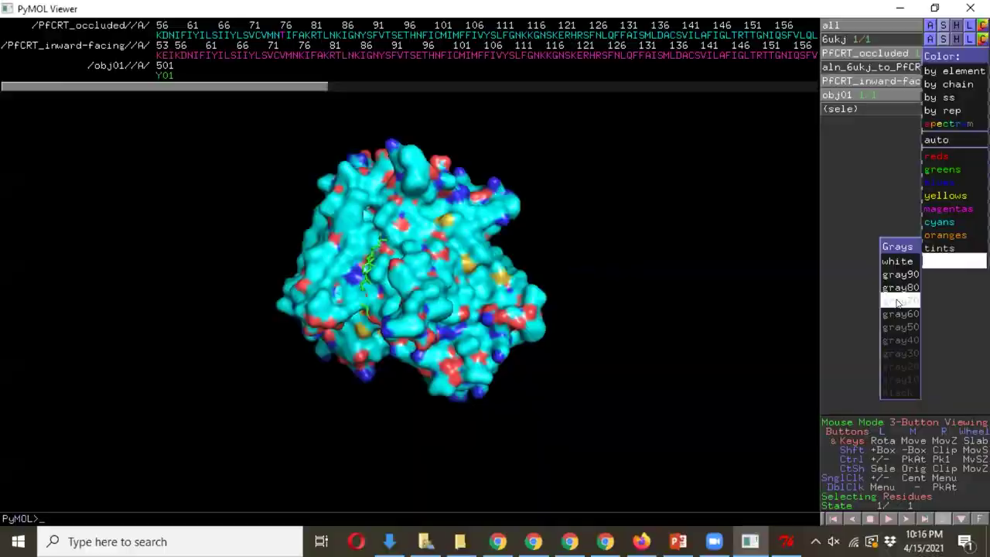